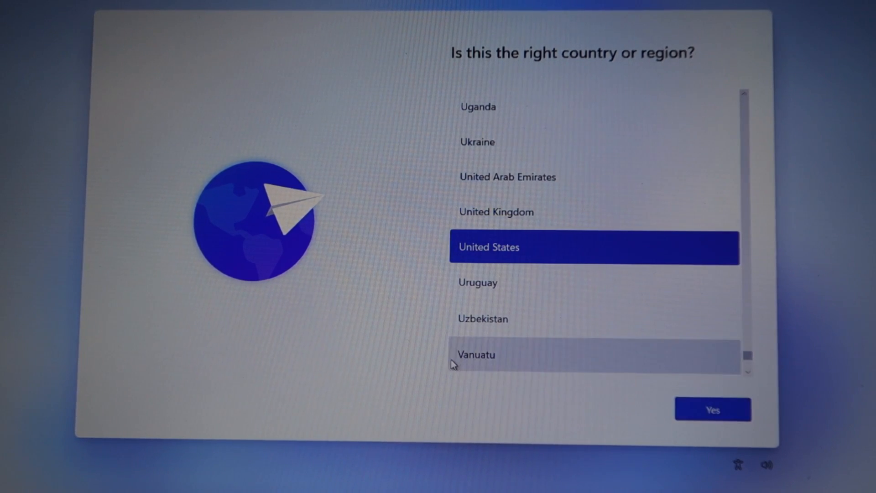
Step: Confirm United States as the country or region and US as the keyboard layout
{"action": "left_click", "coordinate": [704, 412]}
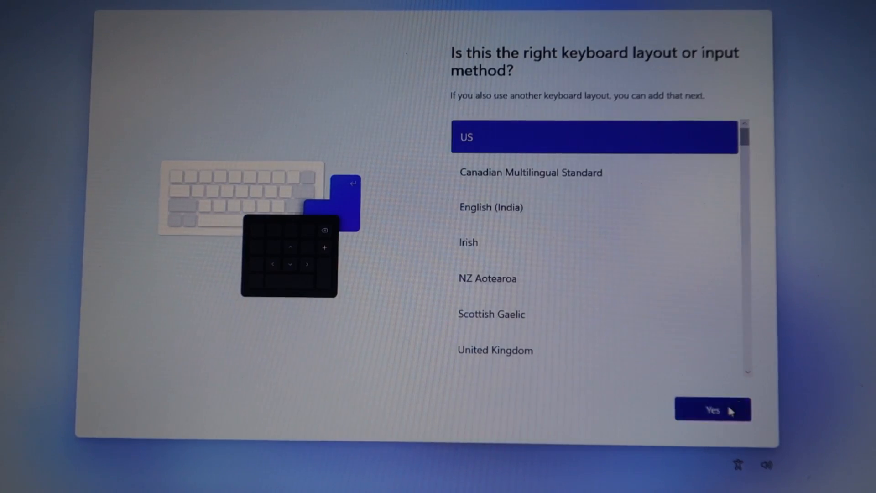
{"action": "left_click", "coordinate": [730, 411]}
{"action": "left_click", "coordinate": [711, 409]}
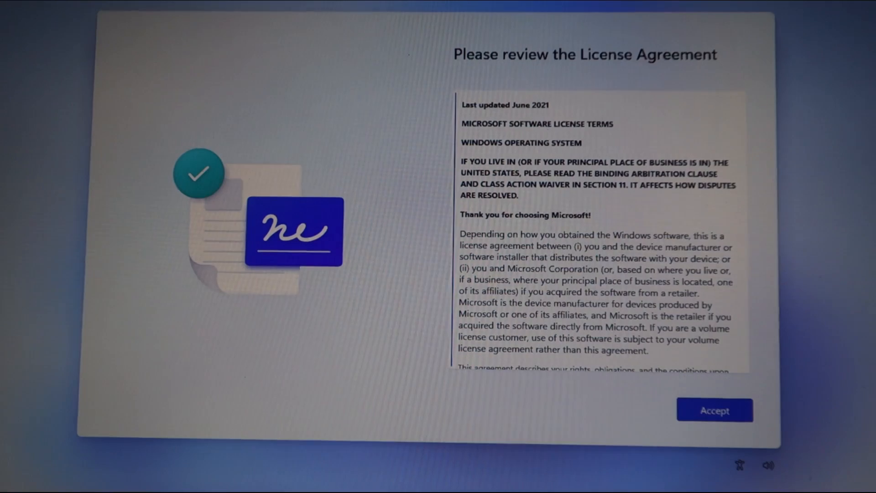
Step: Accept the license agreement and create the device user vUser with the password left blank
{"action": "left_click", "coordinate": [684, 413]}
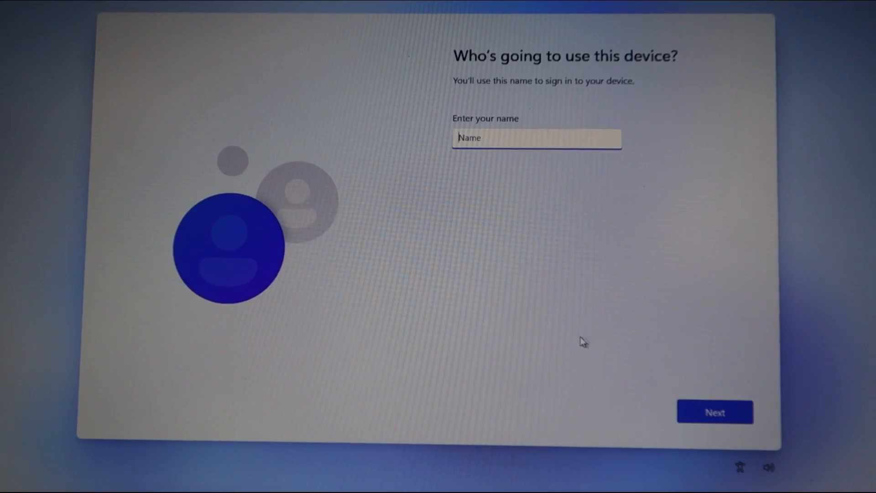
{"action": "type", "text": "vUser"}
{"action": "left_click", "coordinate": [693, 414]}
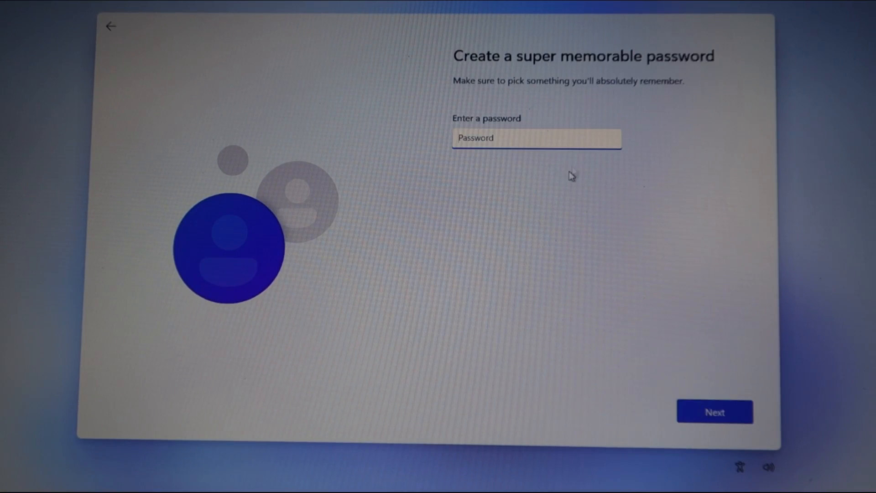
{"action": "left_click", "coordinate": [730, 413]}
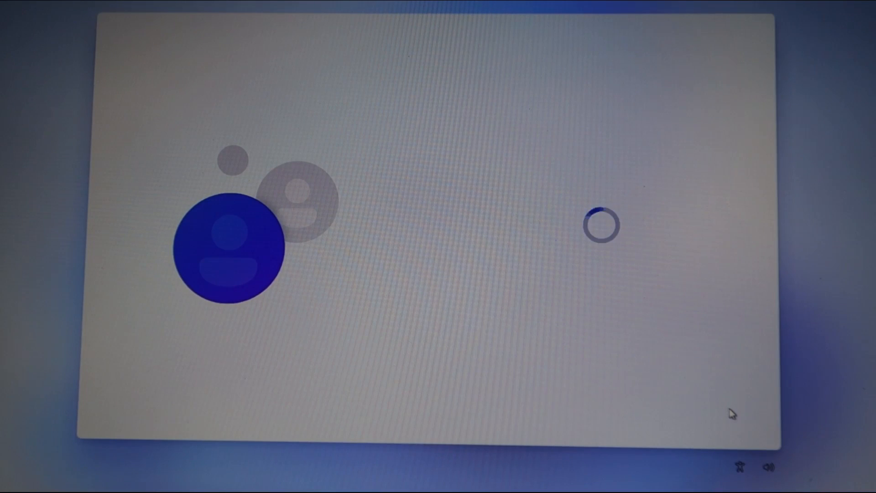
{"action": "left_click_drag", "start_coordinate": [750, 179], "coordinate": [748, 176]}
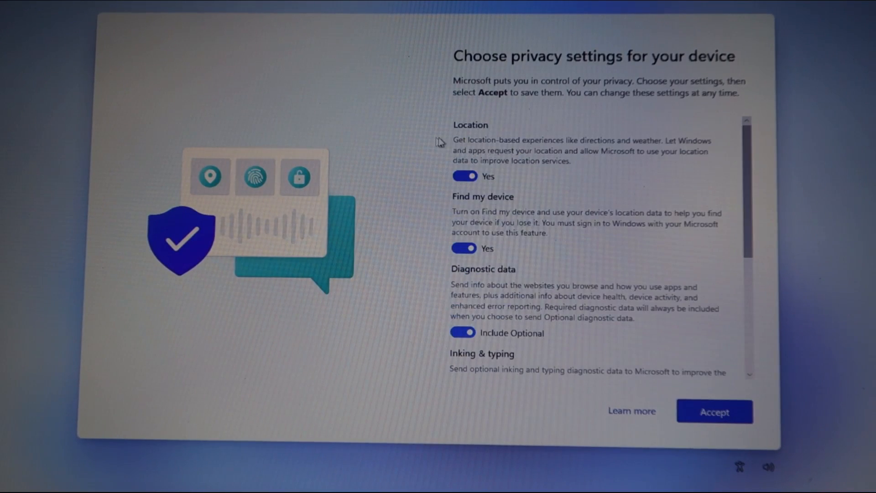
Step: Turn off Location, Find my device, Inking & typing, Tailored experiences and Advertising ID, and set Diagnostic data to Required only
{"action": "left_click", "coordinate": [470, 176]}
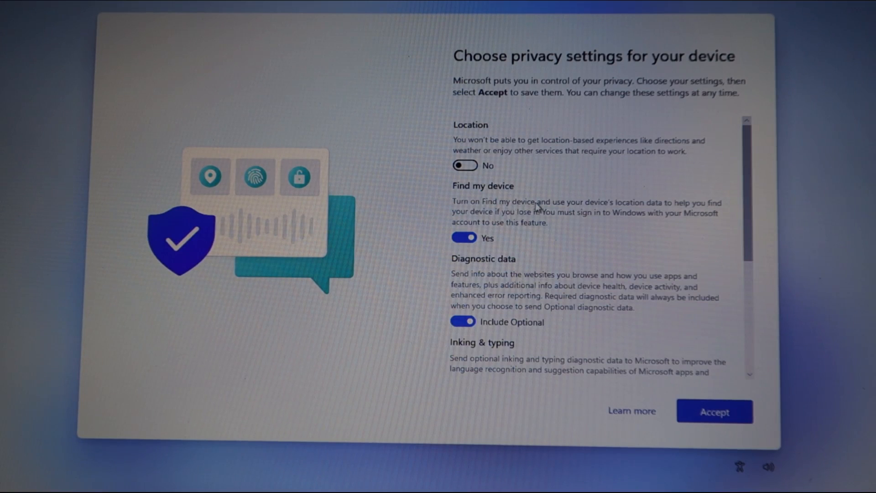
{"action": "left_click", "coordinate": [467, 238]}
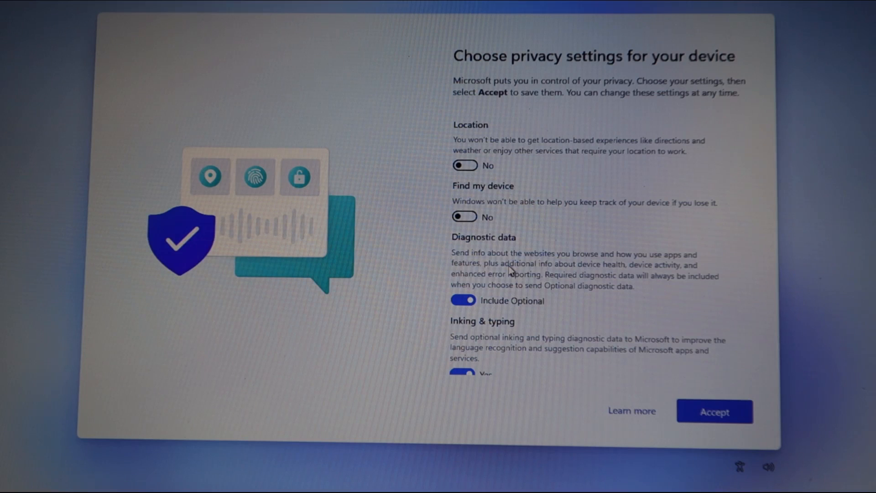
{"action": "left_click", "coordinate": [470, 301]}
{"action": "scroll", "coordinate": [473, 288], "scroll_direction": "down", "scroll_amount": 2}
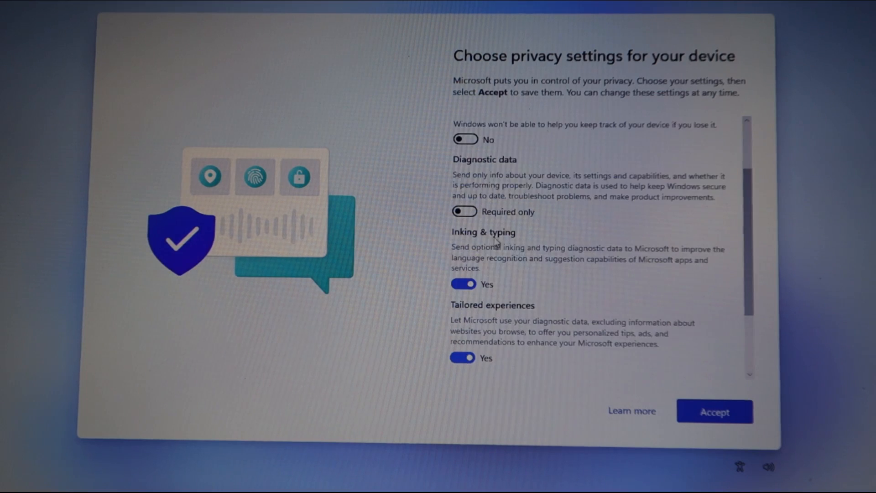
{"action": "left_click", "coordinate": [465, 287]}
{"action": "left_click", "coordinate": [463, 347]}
{"action": "scroll", "coordinate": [464, 348], "scroll_direction": "down", "scroll_amount": 2}
{"action": "left_click", "coordinate": [462, 324]}
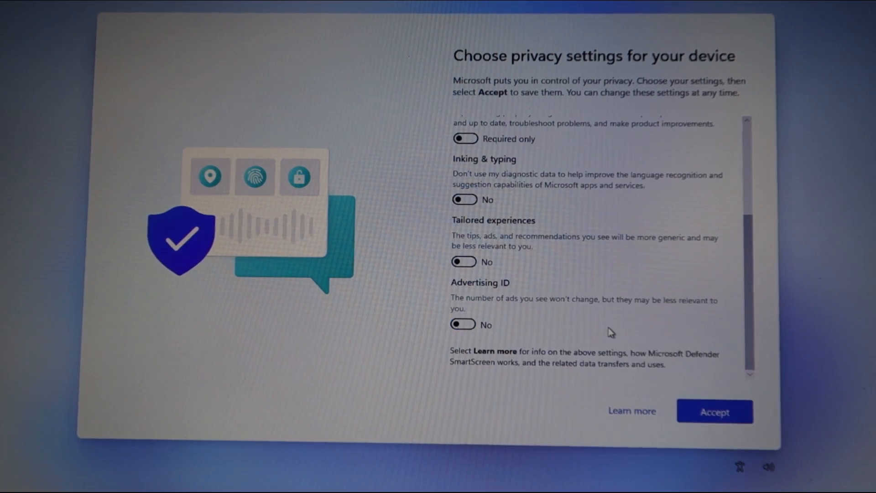
Step: Review all the privacy choices for the device and accept them
{"action": "scroll", "coordinate": [588, 229], "scroll_direction": "up", "scroll_amount": 5}
{"action": "scroll", "coordinate": [547, 226], "scroll_direction": "down", "scroll_amount": 5}
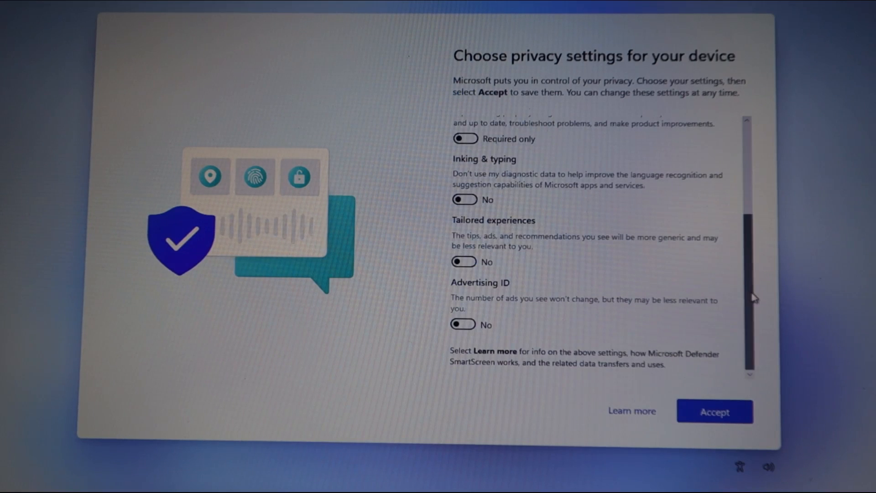
{"action": "scroll", "coordinate": [581, 238], "scroll_direction": "up", "scroll_amount": 5}
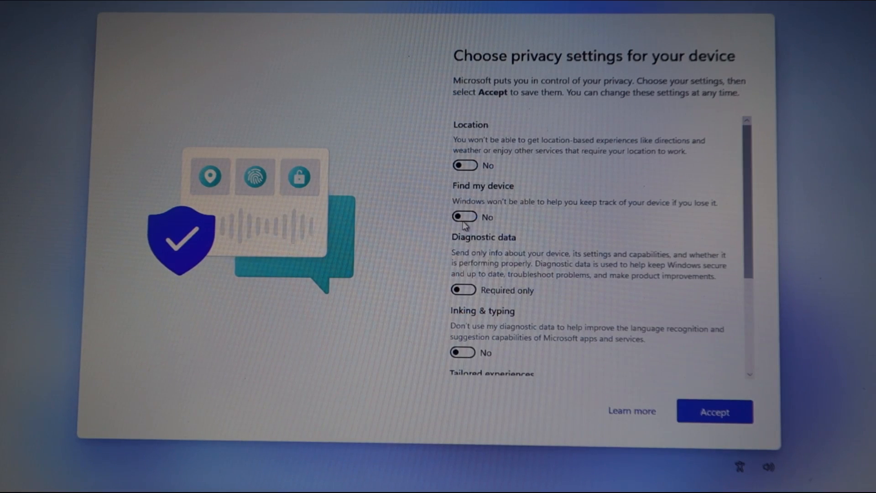
{"action": "left_click", "coordinate": [714, 411]}
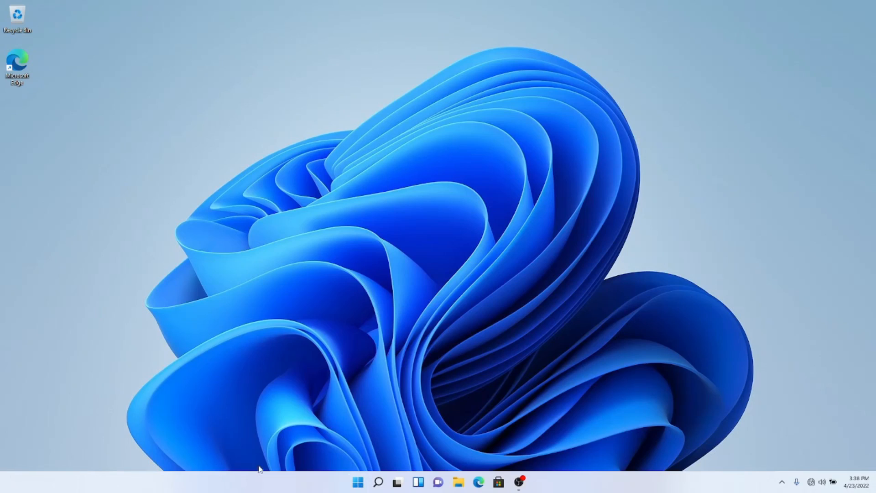
Step: Open the Start menu to view its pinned and recommended apps, and close it
{"action": "left_click", "coordinate": [357, 483]}
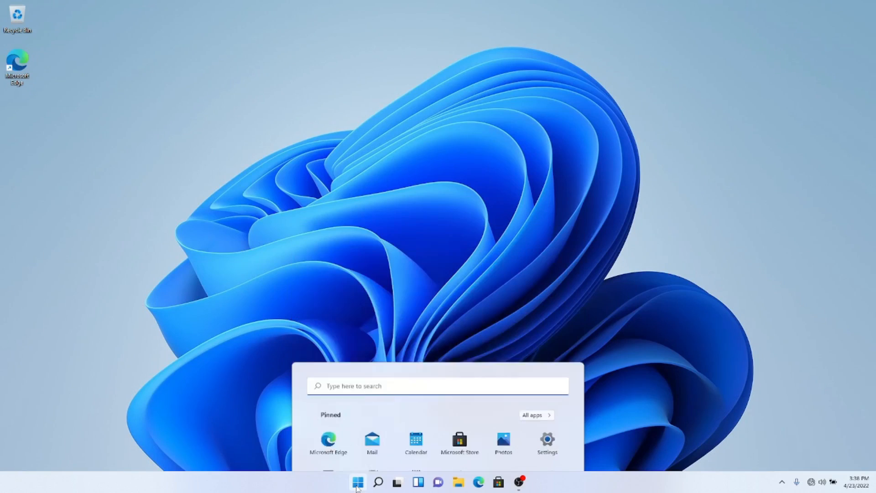
{"action": "left_click", "coordinate": [357, 484]}
{"action": "left_click", "coordinate": [357, 487]}
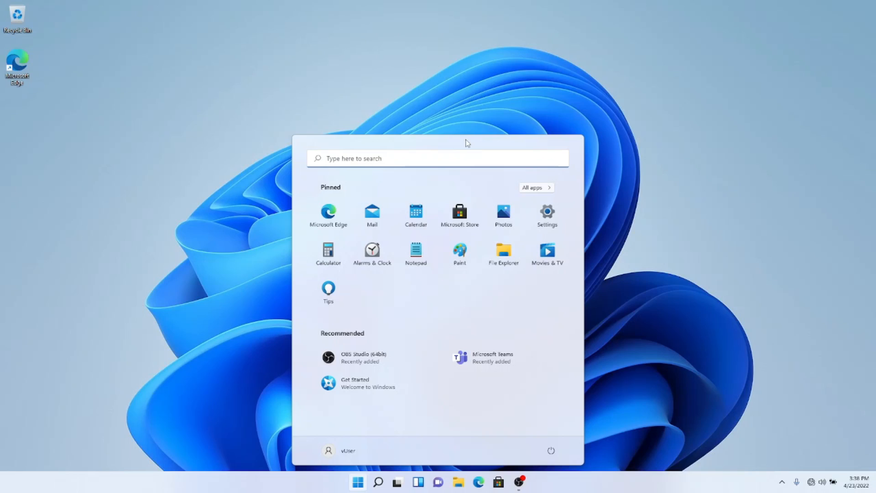
{"action": "left_click", "coordinate": [231, 353]}
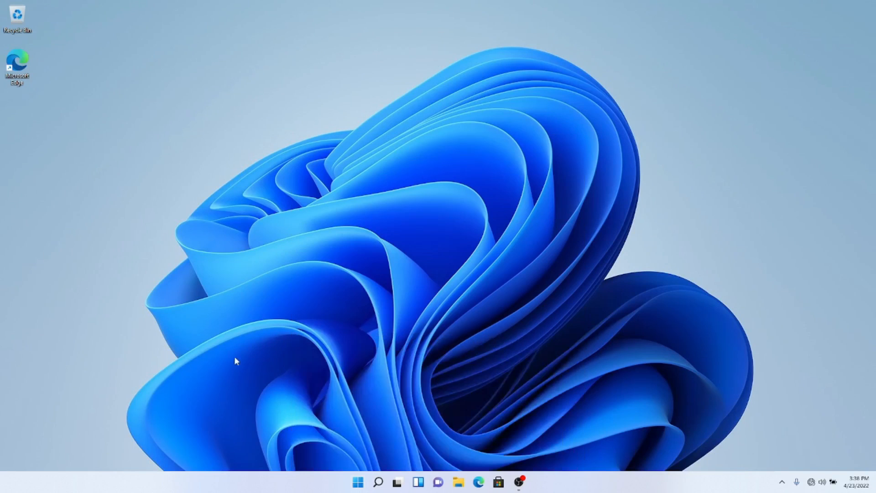
Step: Open the system's About page in Settings and examine the device and Windows specifications, collapsing the device specifications
{"action": "right_click", "coordinate": [357, 485]}
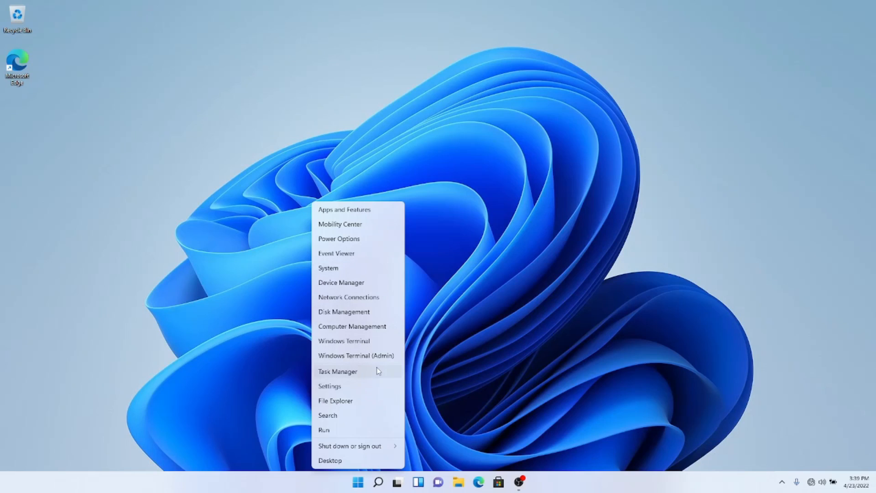
{"action": "left_click", "coordinate": [354, 392]}
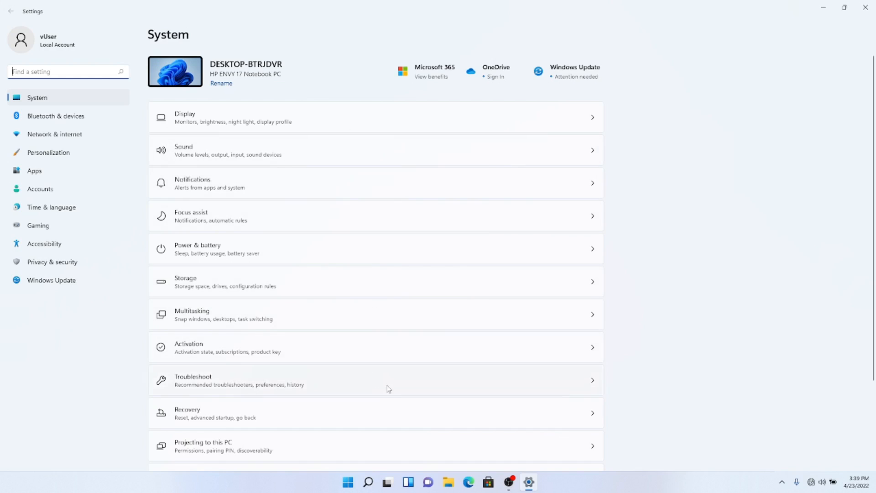
{"action": "right_click", "coordinate": [348, 485]}
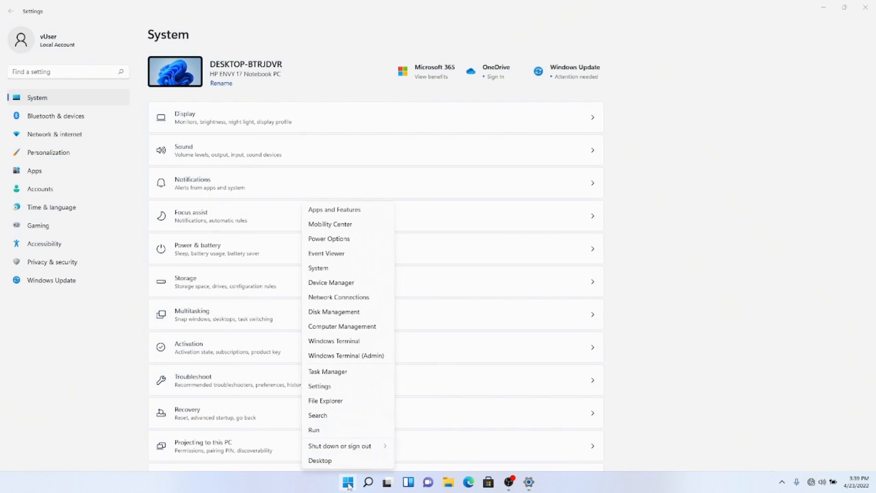
{"action": "left_click", "coordinate": [319, 269]}
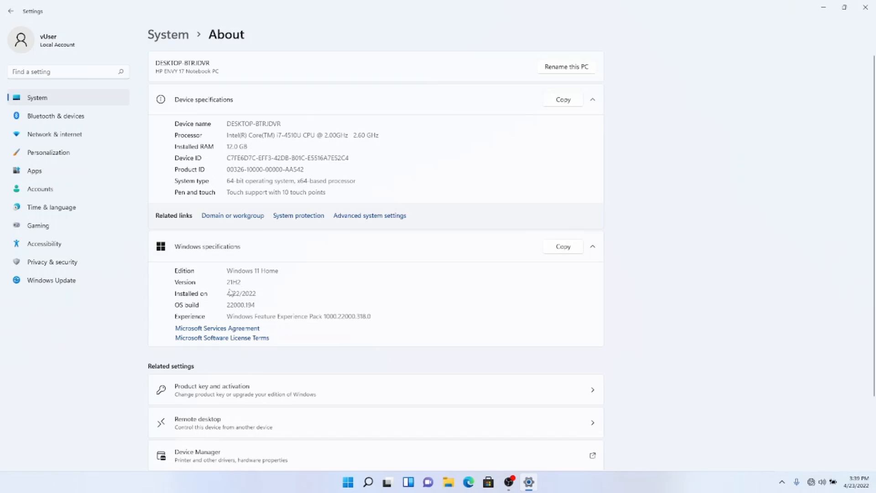
{"action": "left_click", "coordinate": [592, 100]}
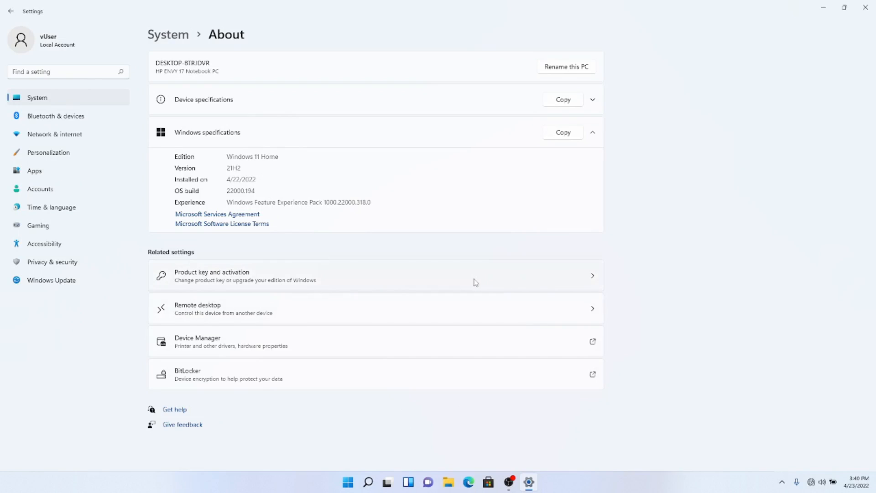
Step: Check the Windows activation state details and return to the main System settings page
{"action": "left_click", "coordinate": [592, 285]}
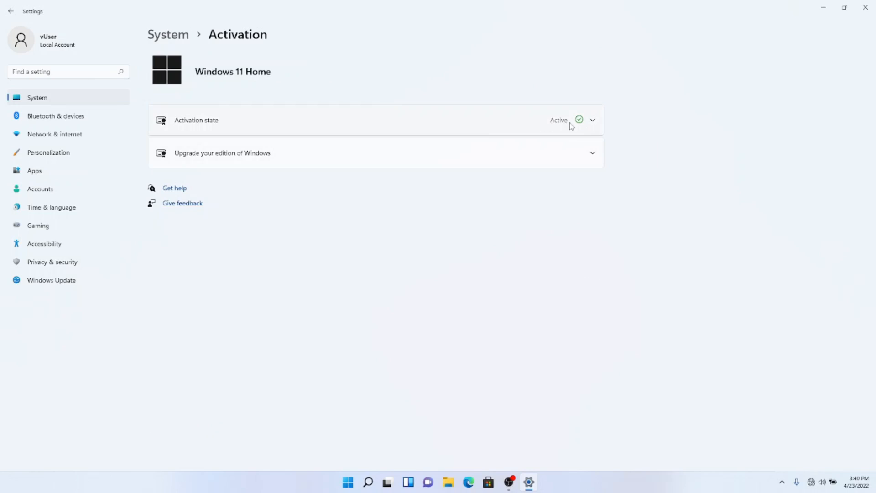
{"action": "left_click", "coordinate": [593, 122]}
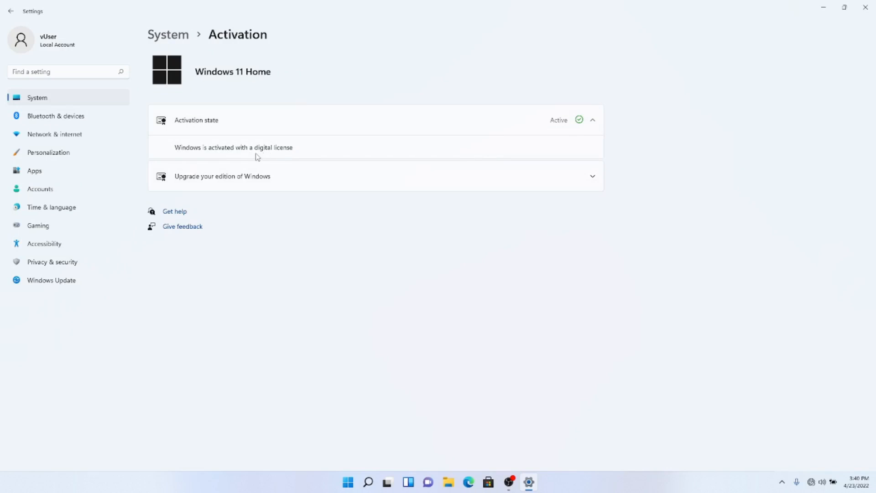
{"action": "left_click", "coordinate": [593, 121]}
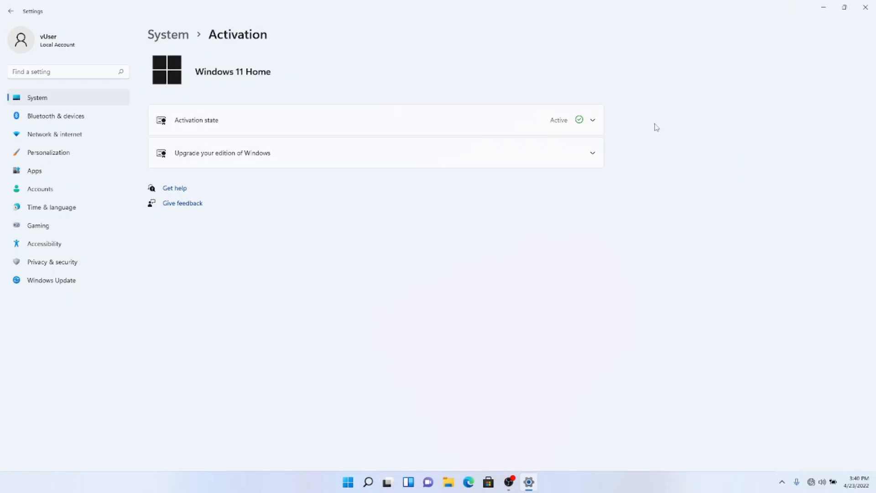
{"action": "left_click", "coordinate": [12, 10]}
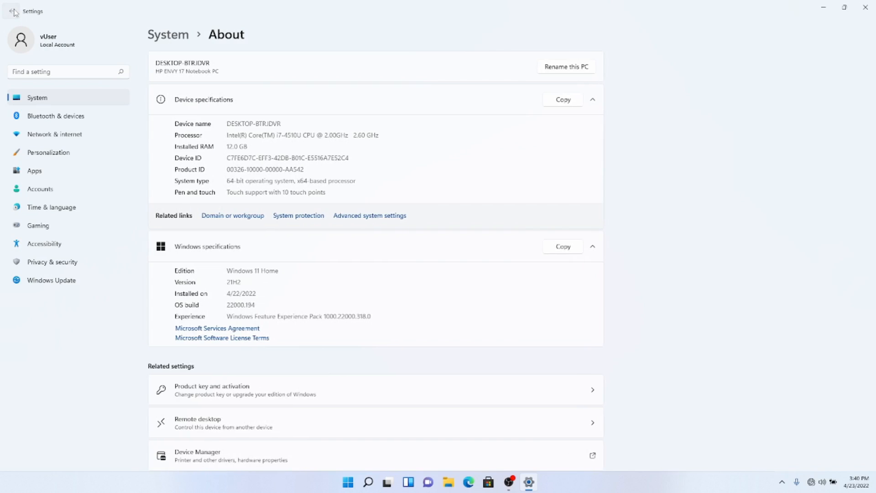
{"action": "left_click", "coordinate": [13, 11]}
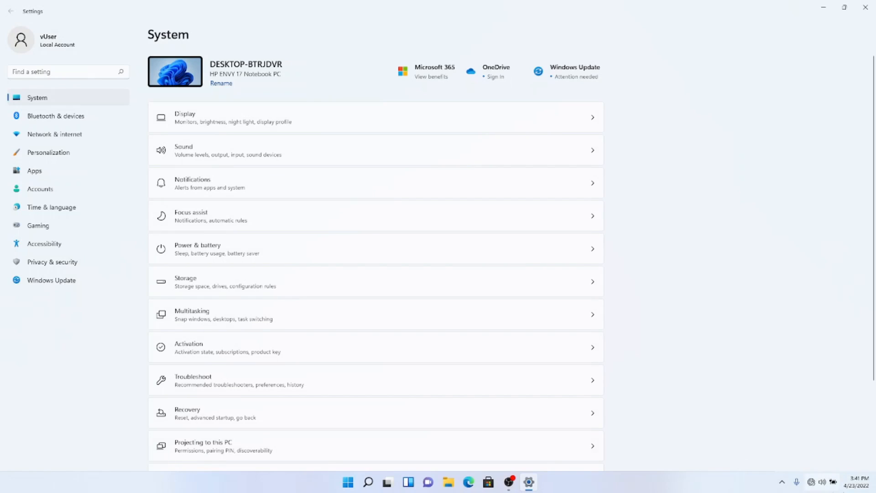
Step: Open Settings from the quick settings for network, sound and battery, close it, and reopen it the same way
{"action": "left_click", "coordinate": [812, 483]}
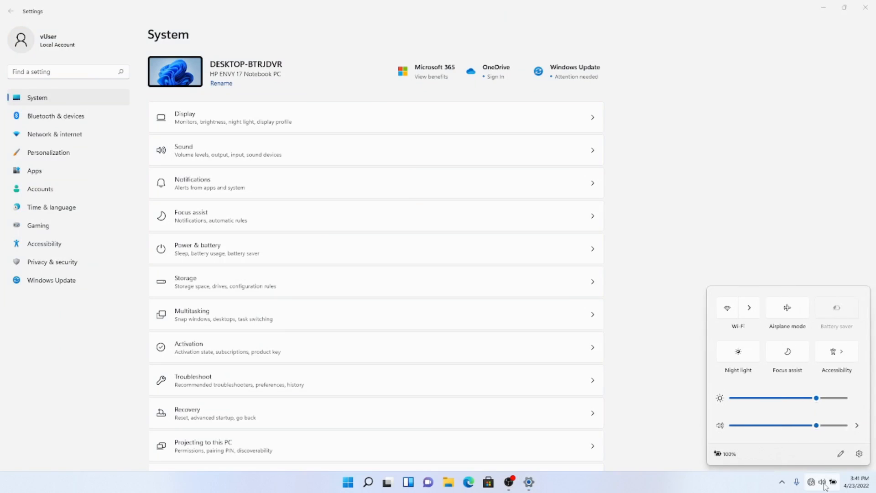
{"action": "left_click", "coordinate": [860, 454]}
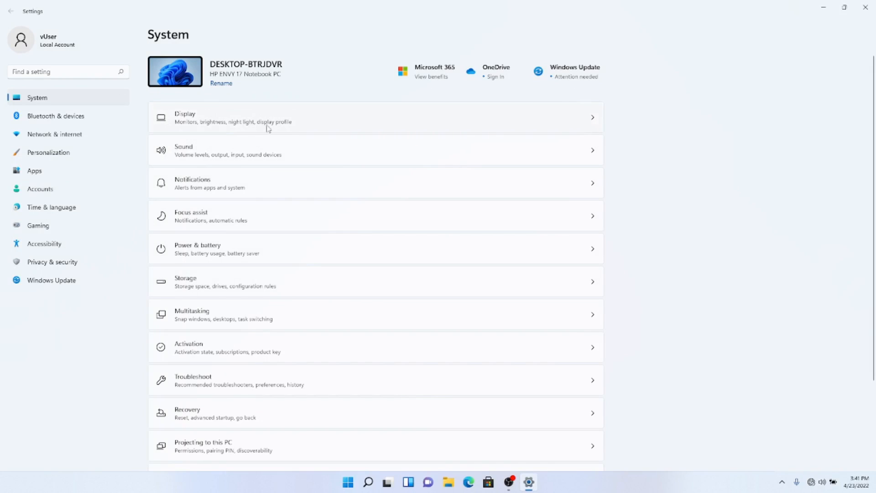
{"action": "left_click", "coordinate": [869, 10]}
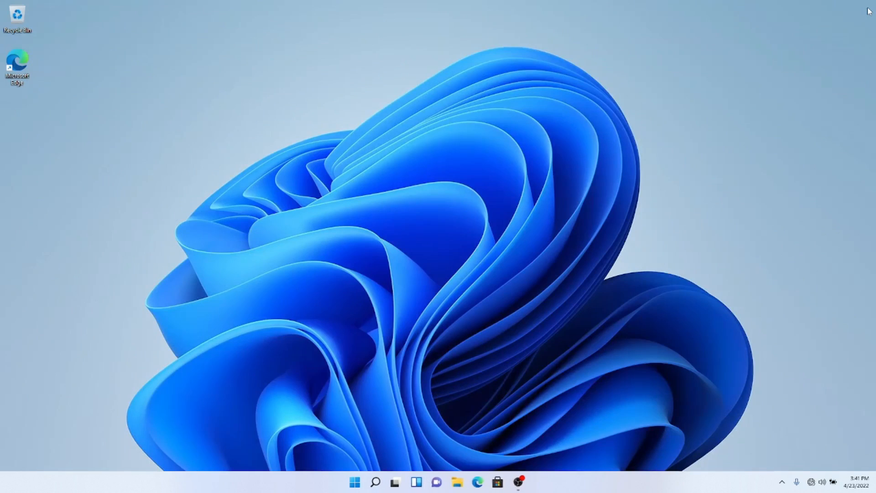
{"action": "left_click", "coordinate": [812, 483]}
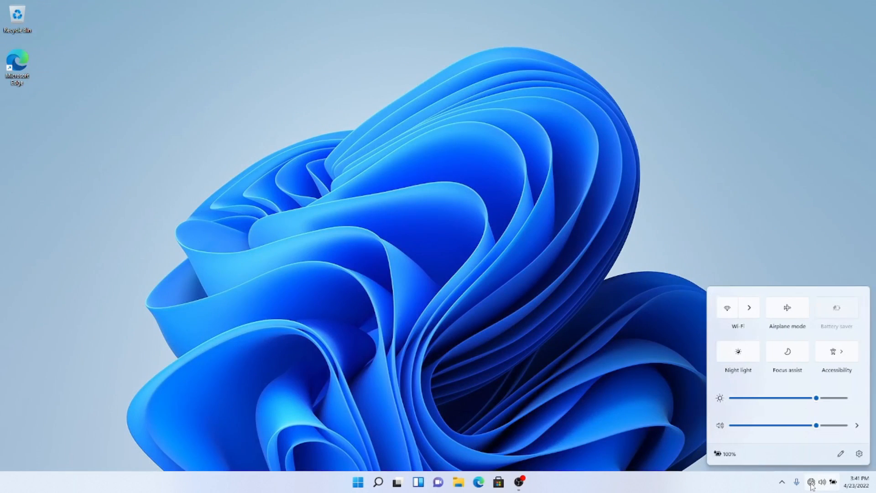
{"action": "left_click", "coordinate": [859, 454]}
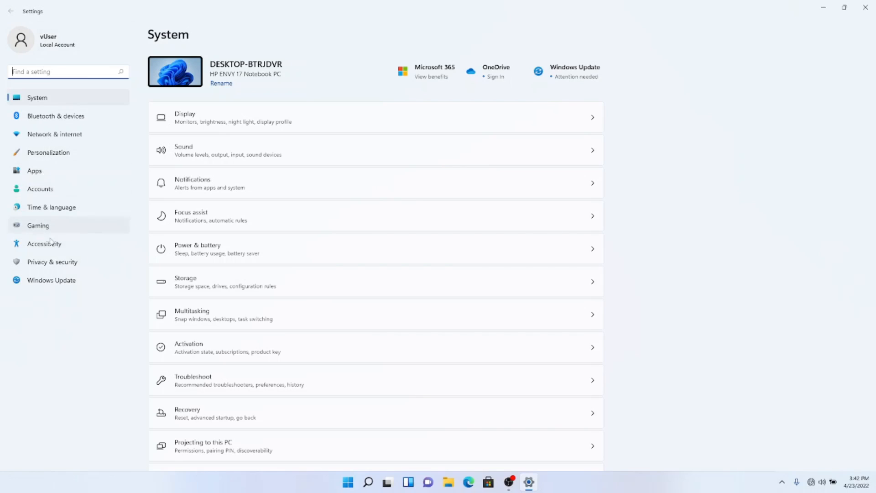
Step: Open the Windows Security page under Privacy & security and examine its protection areas
{"action": "left_click", "coordinate": [88, 268]}
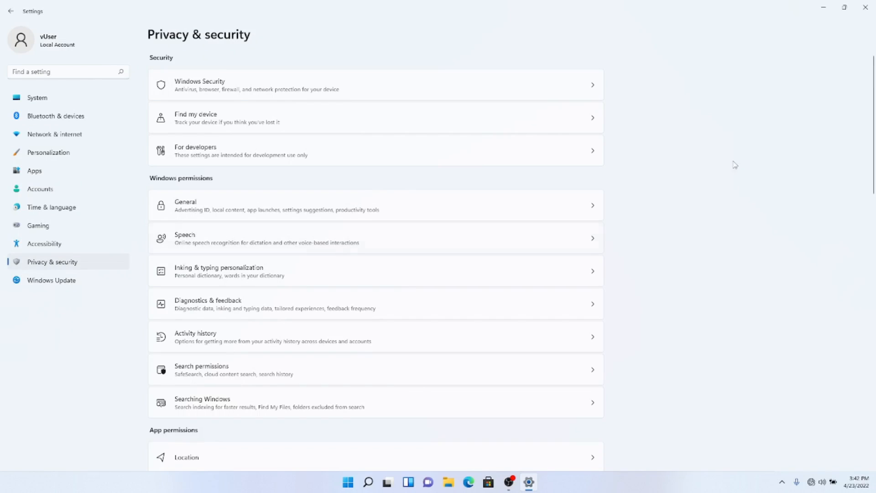
{"action": "left_click_drag", "start_coordinate": [872, 65], "coordinate": [847, 63]}
{"action": "left_click", "coordinate": [343, 87]}
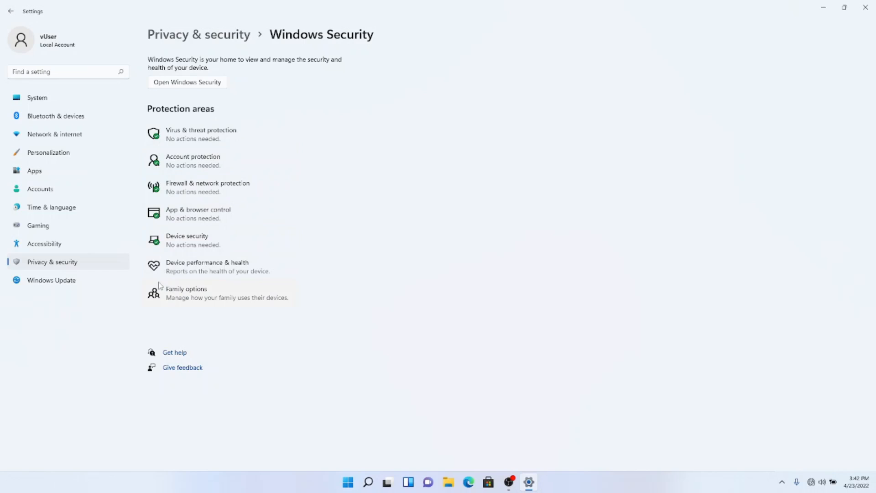
{"action": "left_click", "coordinate": [11, 12]}
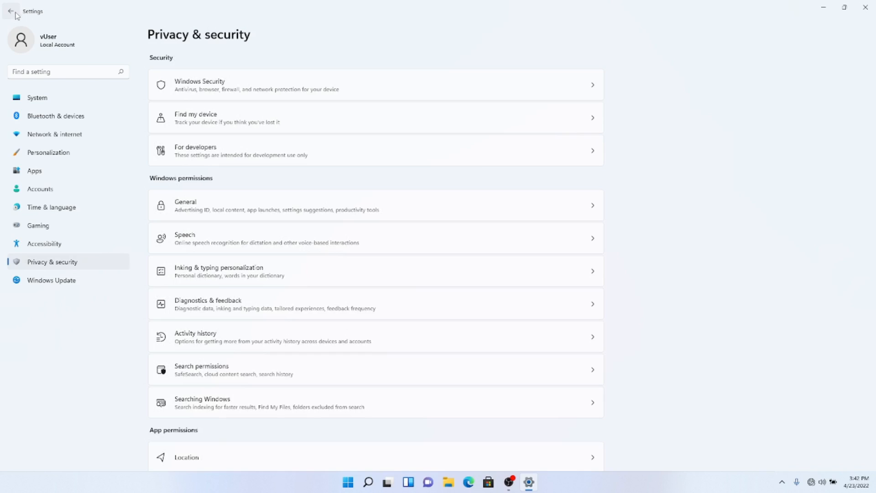
{"action": "left_click", "coordinate": [278, 89]}
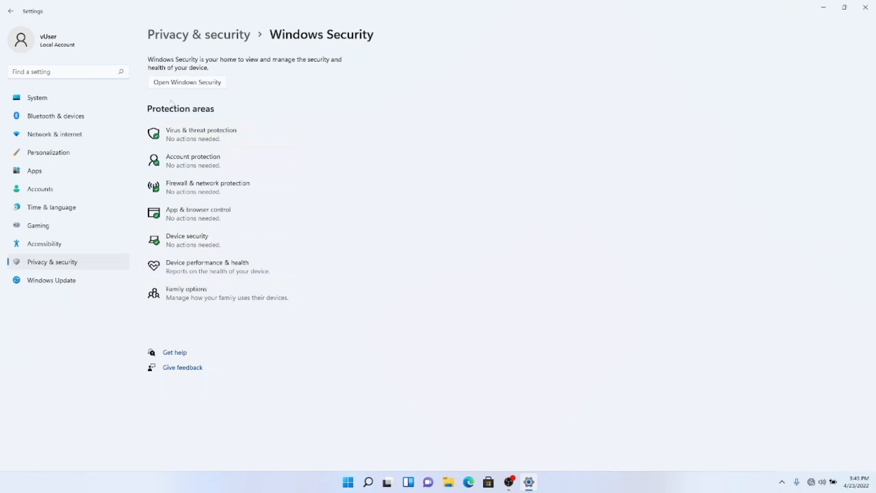
Step: Examine the Find my device page under Privacy & security and return to the Privacy & security overview
{"action": "left_click", "coordinate": [10, 12]}
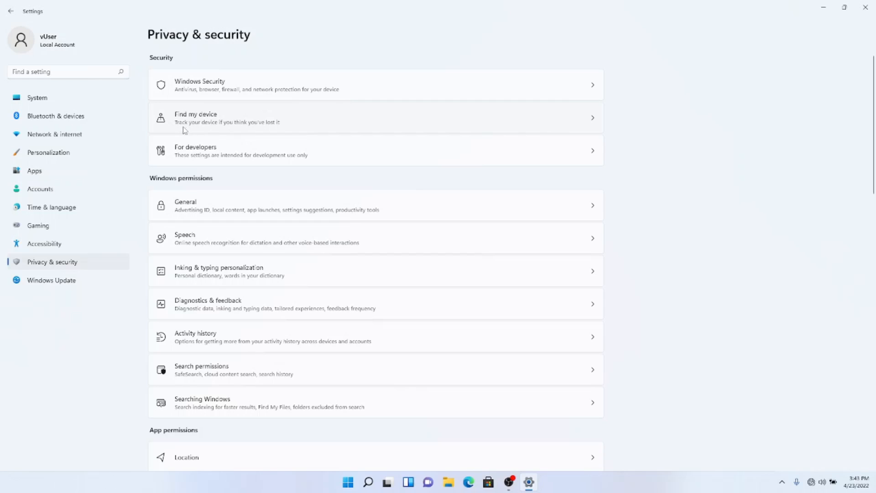
{"action": "left_click", "coordinate": [320, 127]}
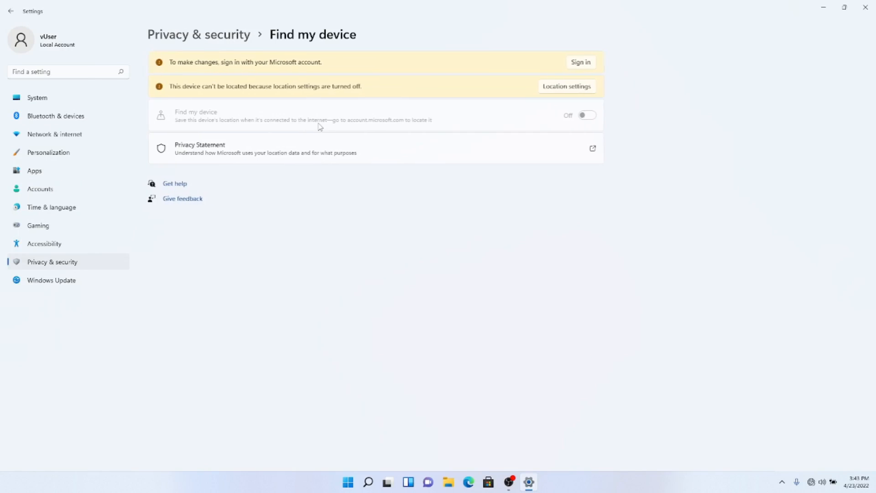
{"action": "left_click", "coordinate": [11, 13]}
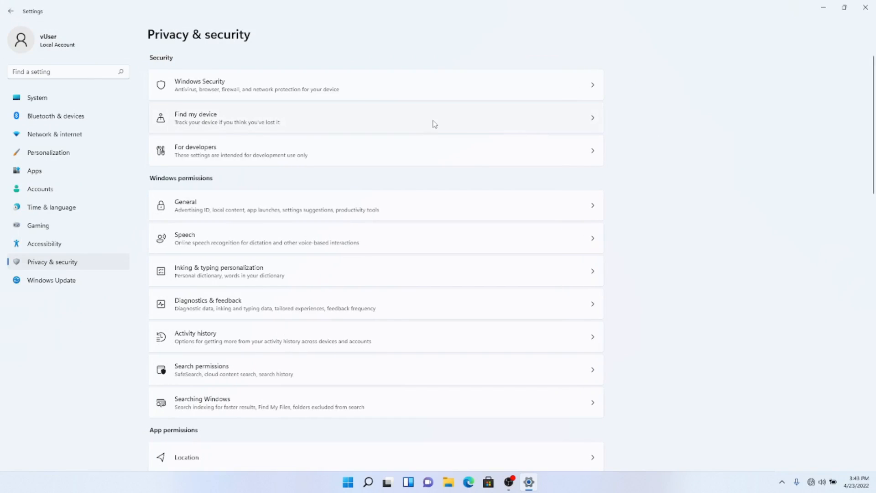
{"action": "left_click", "coordinate": [434, 124]}
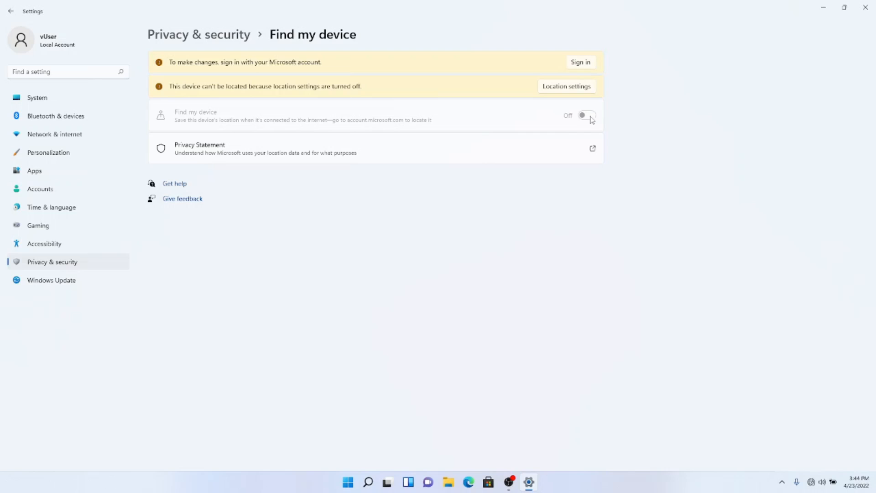
{"action": "left_click", "coordinate": [8, 14]}
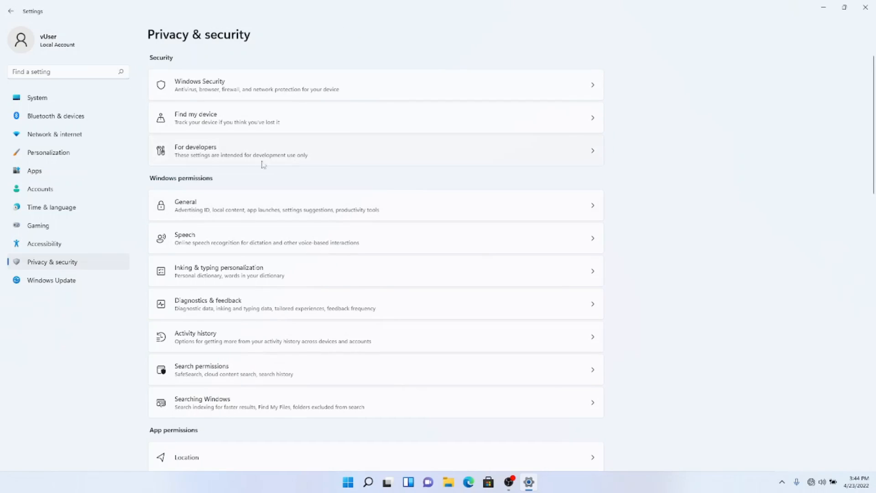
Step: Review the For developers page, including its File Explorer, Terminal and PowerShell options, and return to the Privacy & security overview
{"action": "left_click", "coordinate": [380, 164]}
{"action": "scroll", "coordinate": [429, 131], "scroll_direction": "down", "scroll_amount": 5}
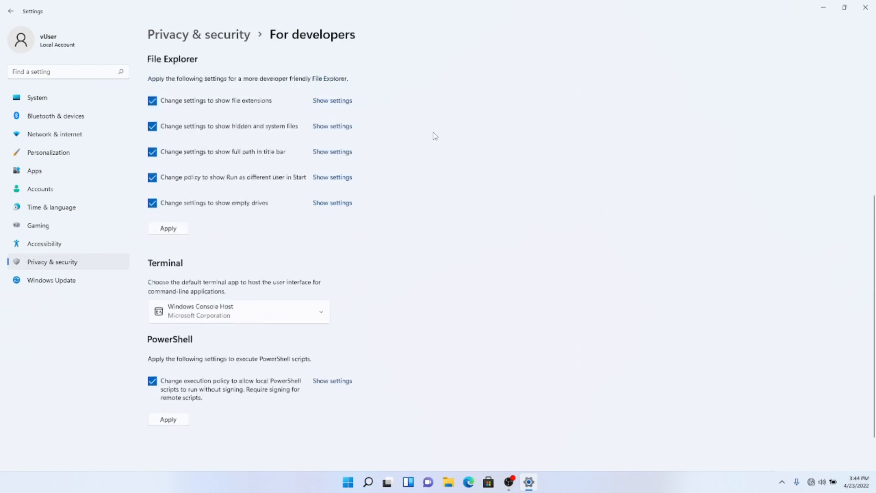
{"action": "scroll", "coordinate": [434, 135], "scroll_direction": "up", "scroll_amount": 5}
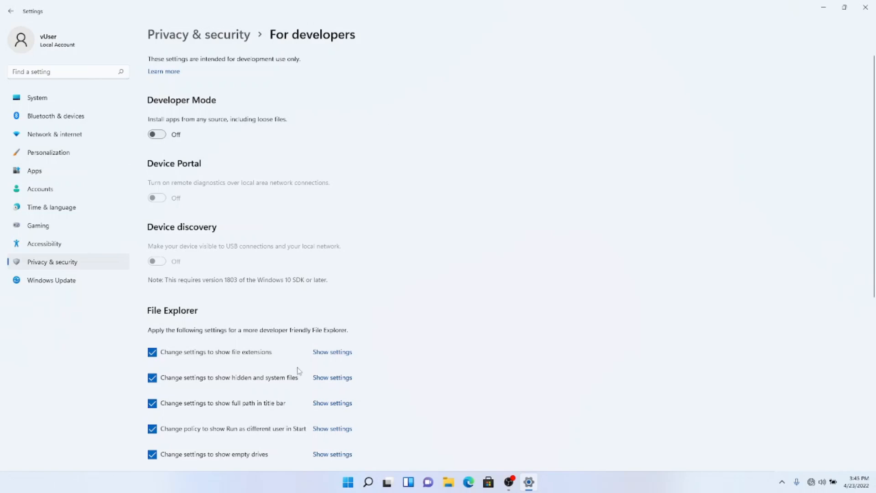
{"action": "left_click", "coordinate": [9, 11]}
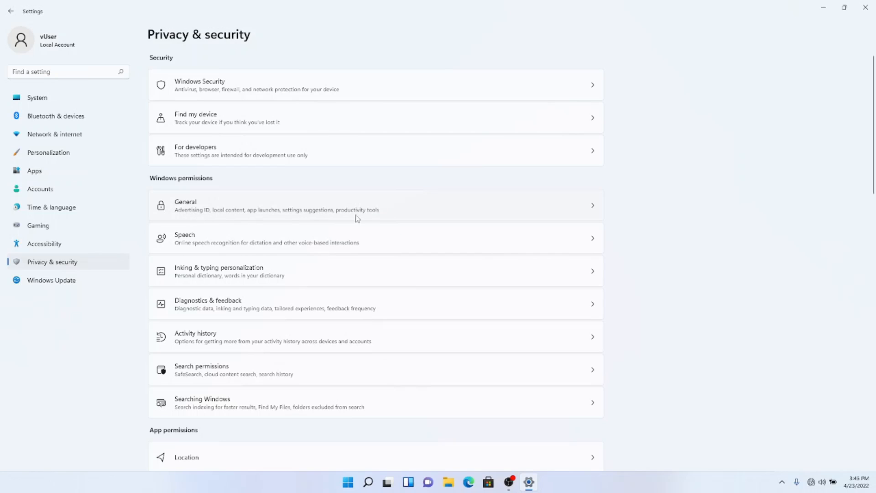
Step: In the General privacy permissions, turn off locally relevant website content, app launch tracking and suggested content in Settings
{"action": "left_click", "coordinate": [555, 206]}
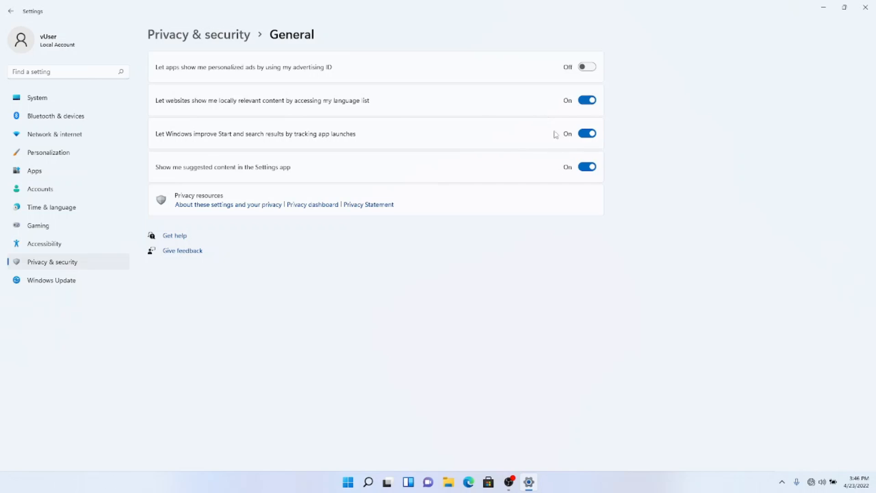
{"action": "left_click", "coordinate": [588, 102]}
{"action": "left_click", "coordinate": [589, 135]}
{"action": "left_click", "coordinate": [588, 167]}
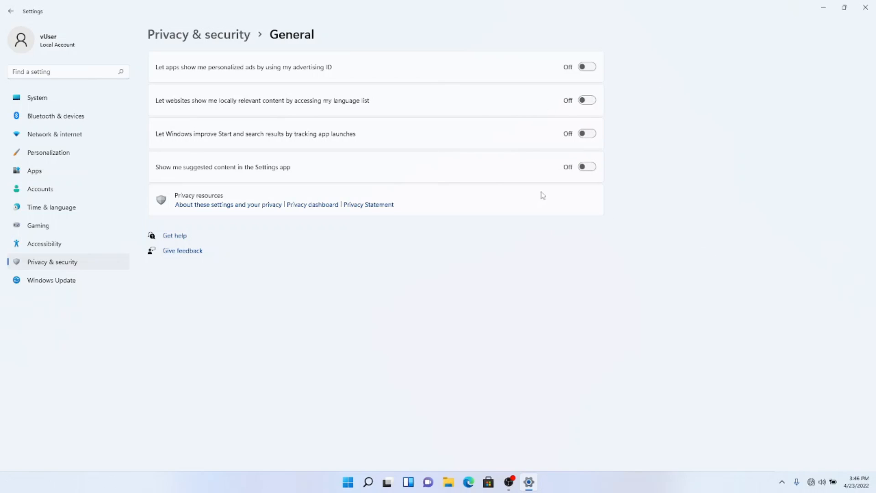
{"action": "left_click", "coordinate": [9, 12]}
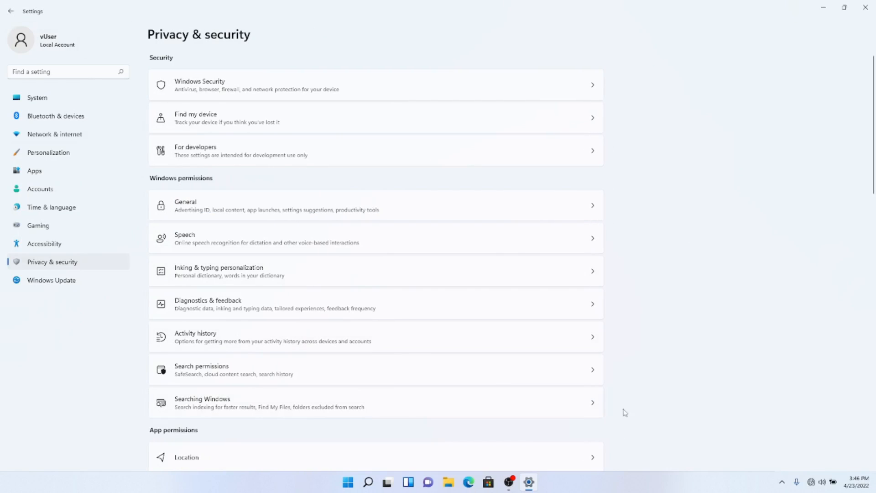
Step: Check the Speech privacy page, and turn off the personal inking and typing dictionary, viewing its Personal dictionary page
{"action": "left_click", "coordinate": [275, 247]}
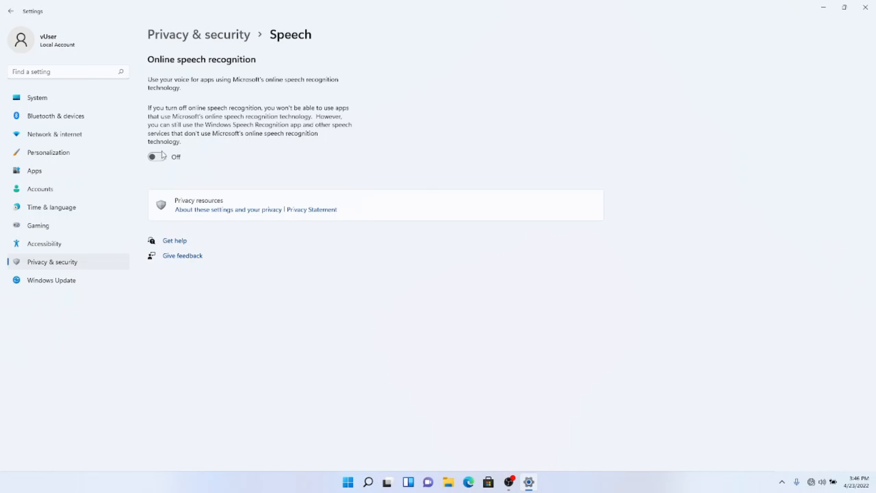
{"action": "left_click", "coordinate": [11, 11]}
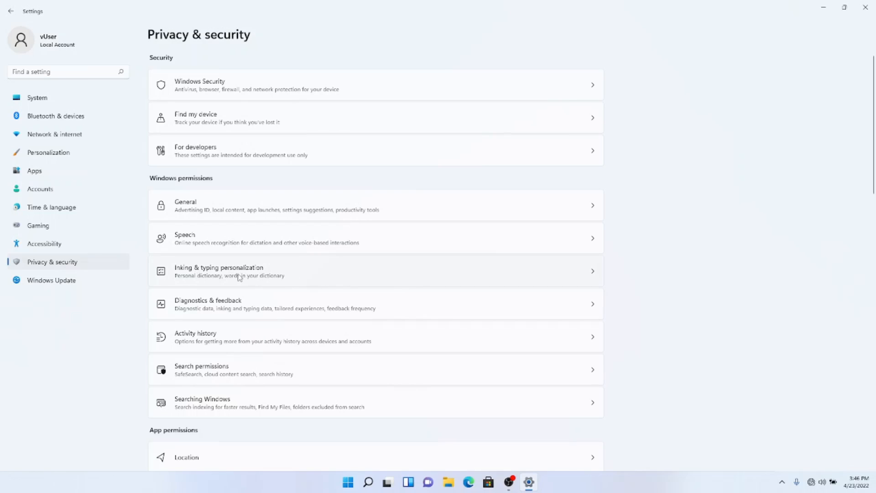
{"action": "left_click", "coordinate": [361, 277]}
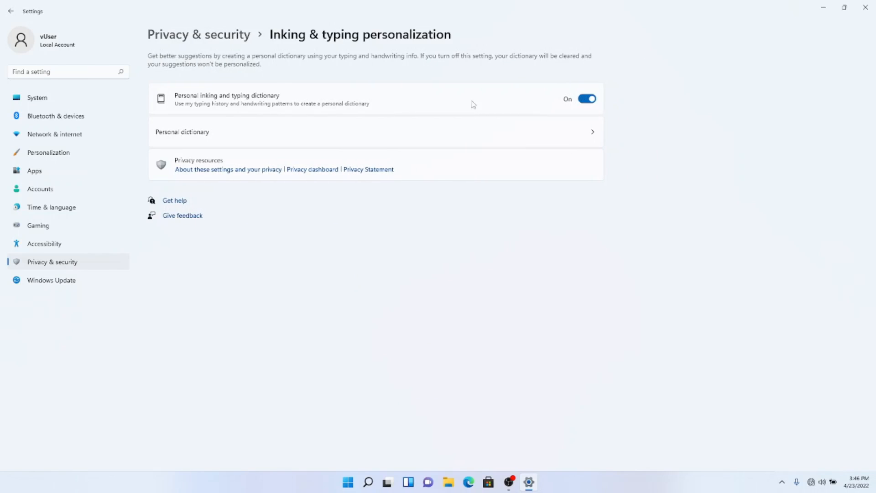
{"action": "left_click", "coordinate": [588, 104]}
{"action": "left_click", "coordinate": [223, 135]}
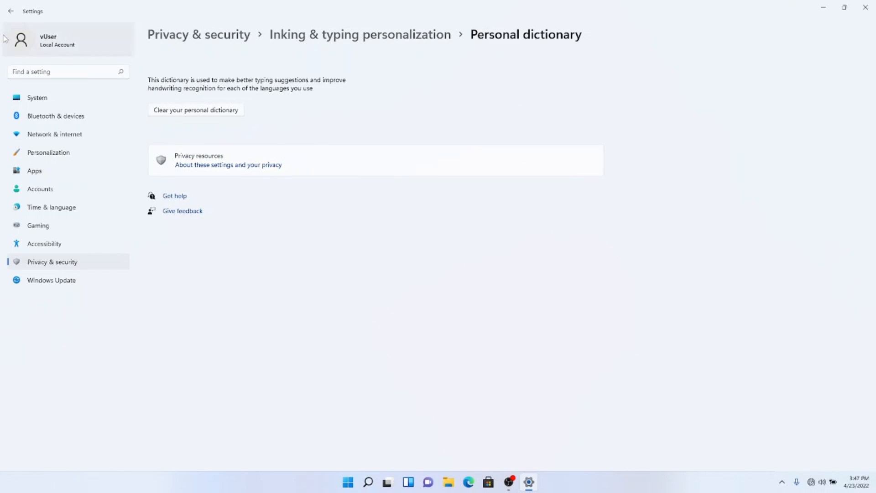
{"action": "left_click", "coordinate": [11, 11]}
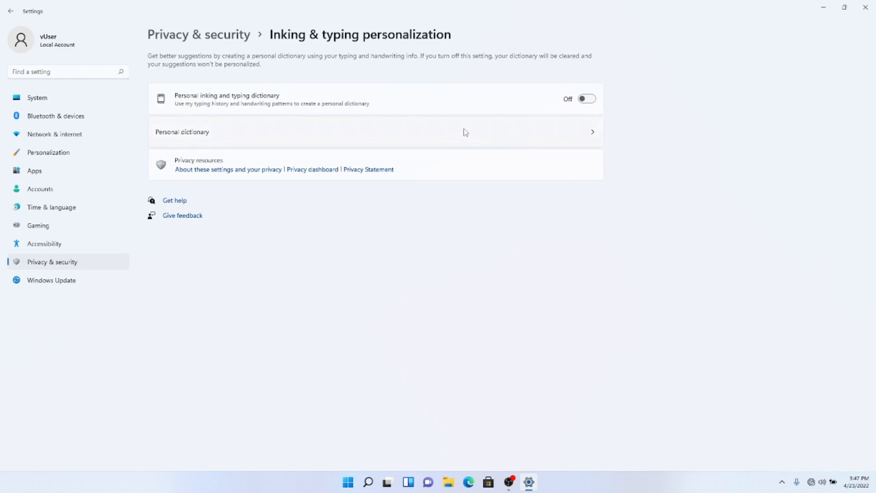
{"action": "left_click", "coordinate": [10, 11]}
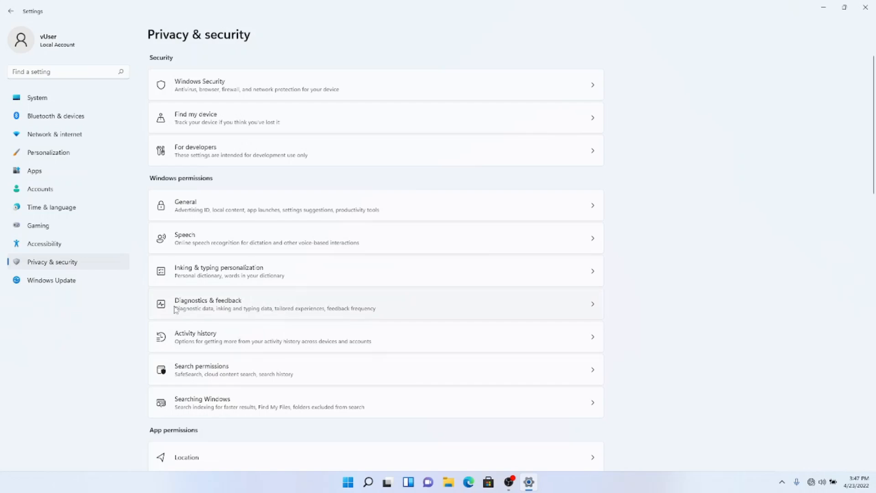
Step: Delete the diagnostic data Microsoft has collected about this device on the Diagnostics & feedback page
{"action": "left_click", "coordinate": [467, 312]}
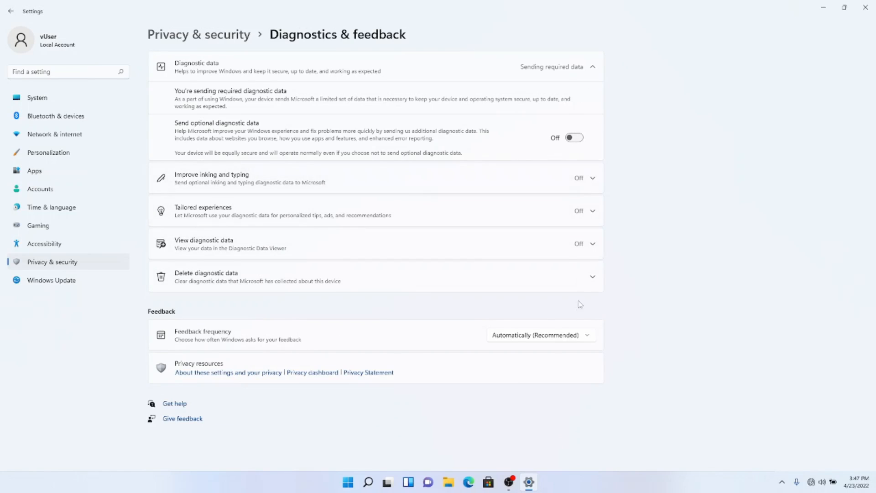
{"action": "left_click", "coordinate": [594, 278]}
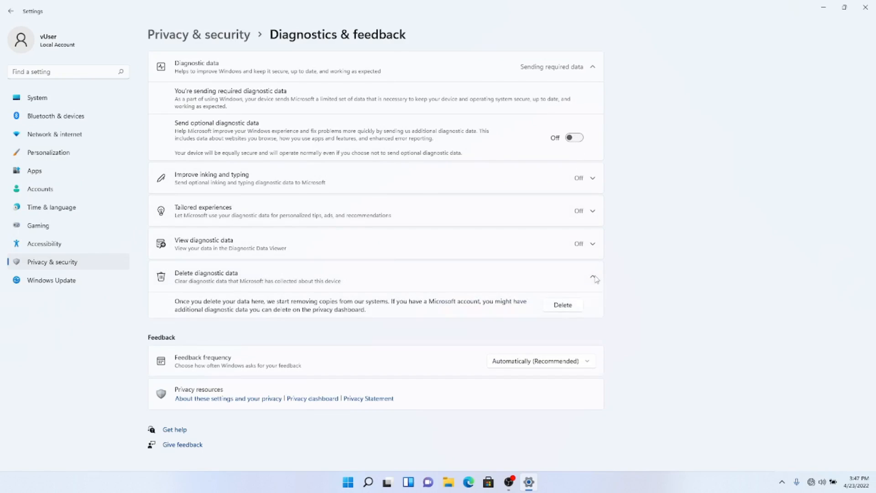
{"action": "left_click", "coordinate": [556, 306]}
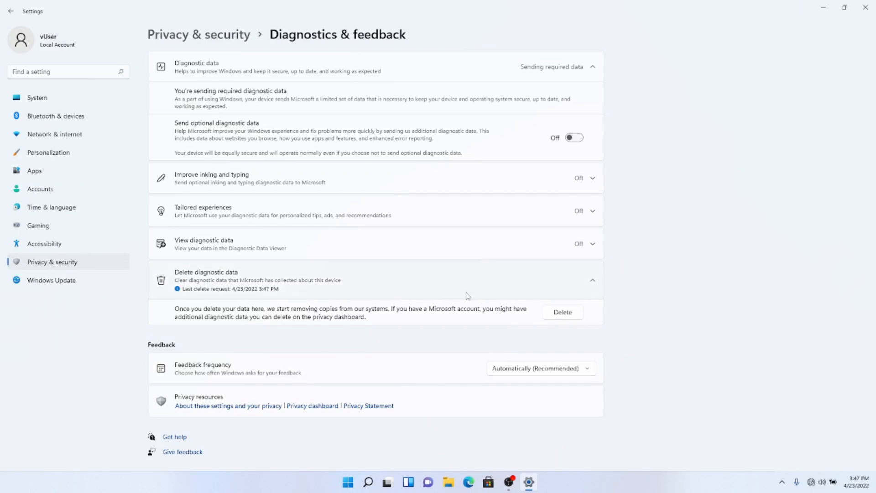
{"action": "left_click", "coordinate": [593, 283]}
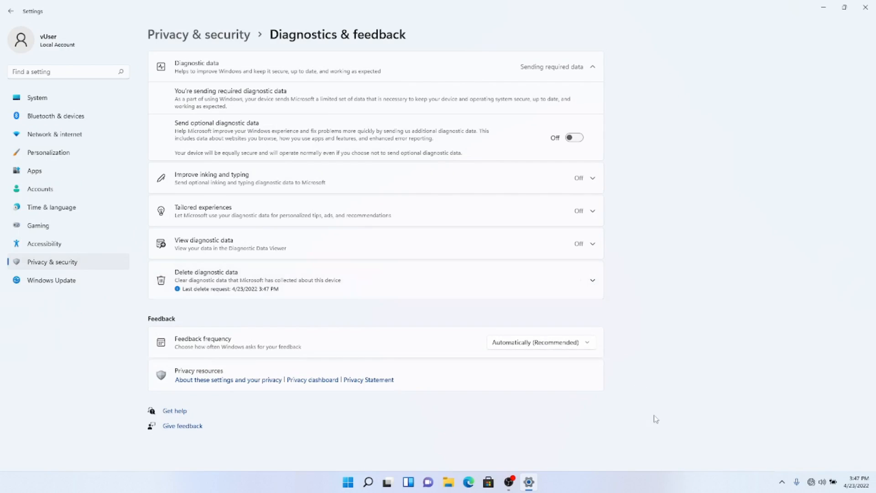
Step: Look at the View diagnostic data options and return to the Privacy & security overview
{"action": "left_click", "coordinate": [595, 246]}
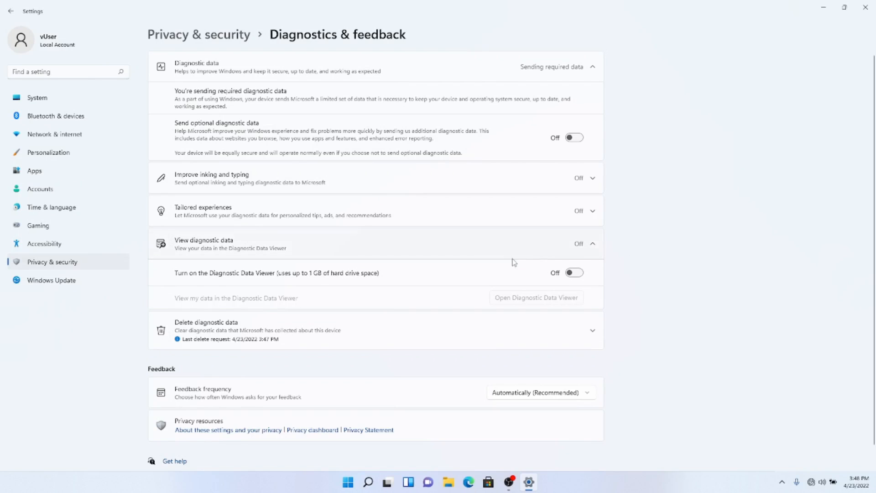
{"action": "left_click", "coordinate": [598, 250]}
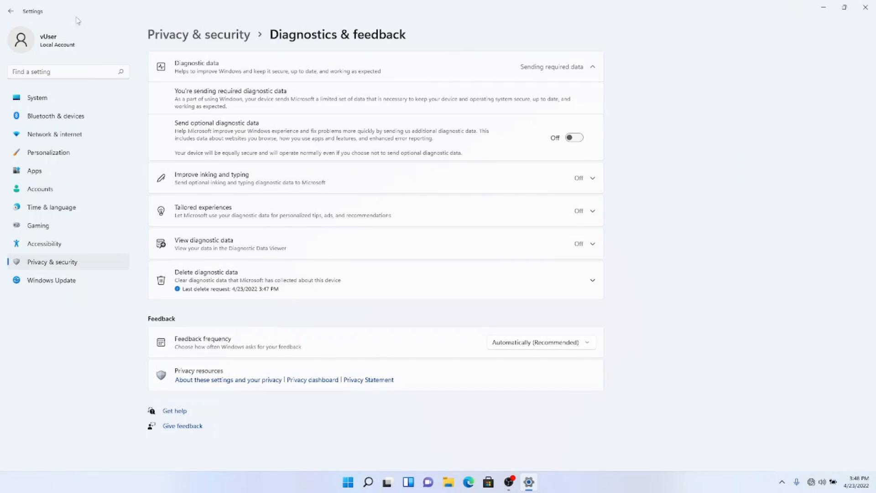
{"action": "left_click", "coordinate": [11, 11]}
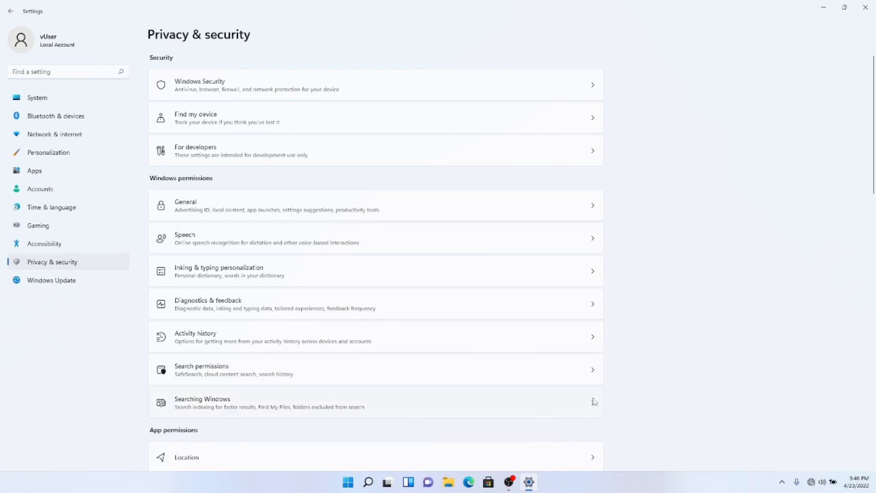
Step: Stop storing activity history on this device and clear the existing activity history
{"action": "left_click", "coordinate": [193, 344]}
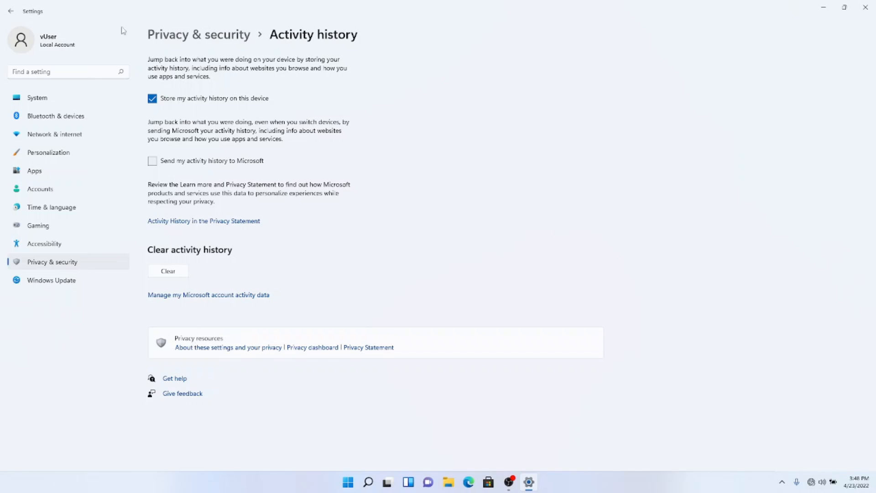
{"action": "left_click", "coordinate": [154, 102]}
{"action": "left_click", "coordinate": [172, 272]}
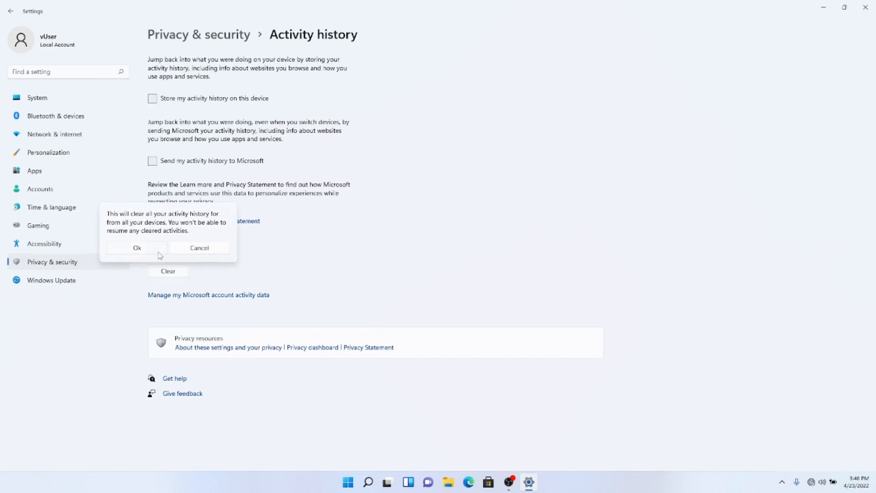
{"action": "left_click", "coordinate": [157, 252]}
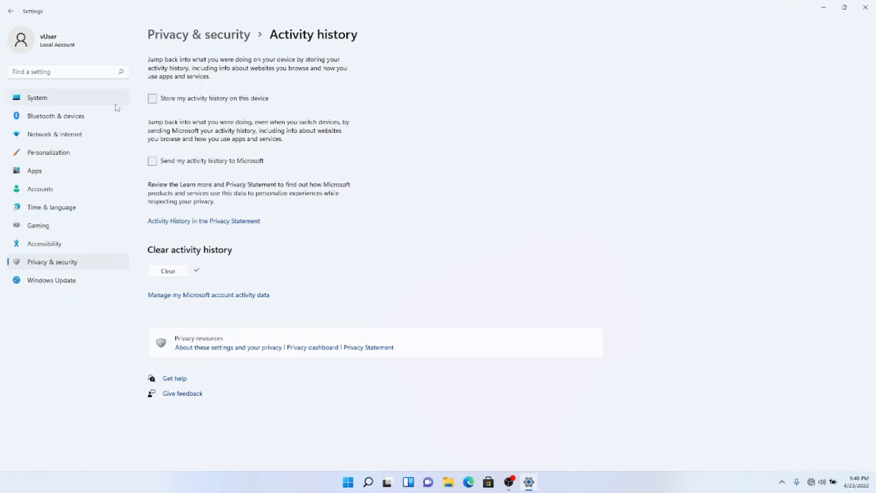
{"action": "left_click", "coordinate": [10, 12]}
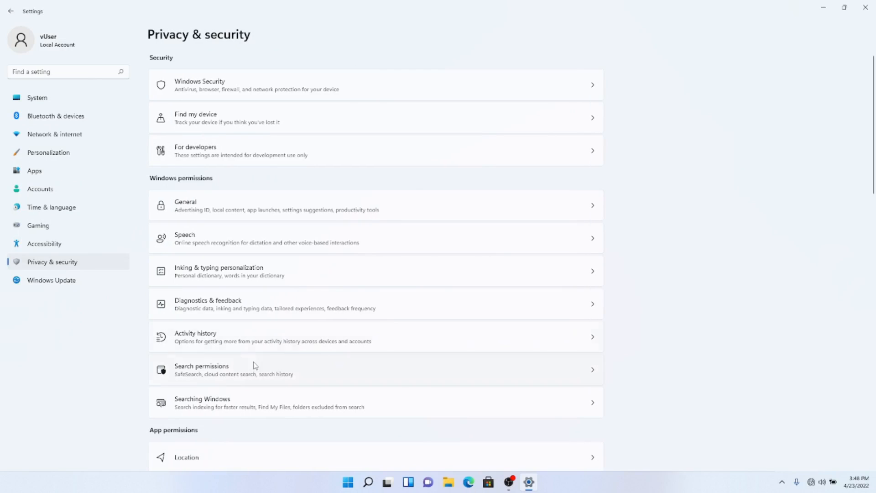
Step: Review the Search permissions page and briefly open the Windows search window to see where these settings apply
{"action": "left_click", "coordinate": [280, 370]}
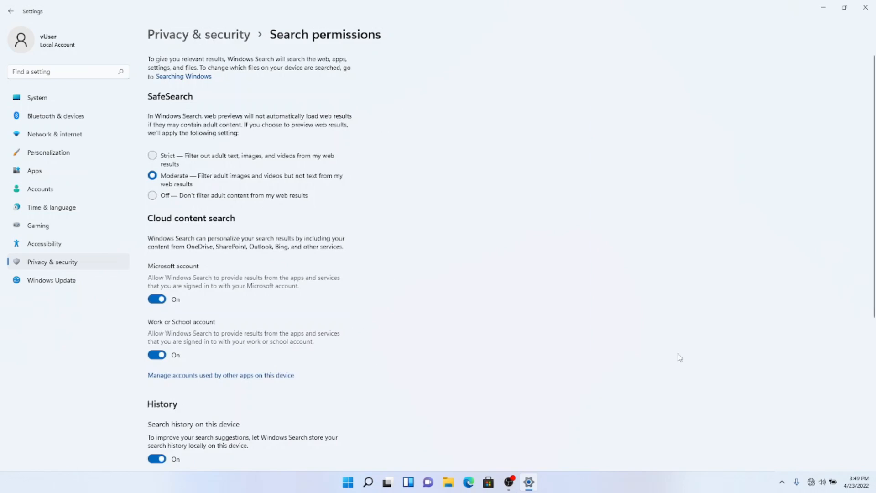
{"action": "scroll", "coordinate": [680, 356], "scroll_direction": "down", "scroll_amount": 5}
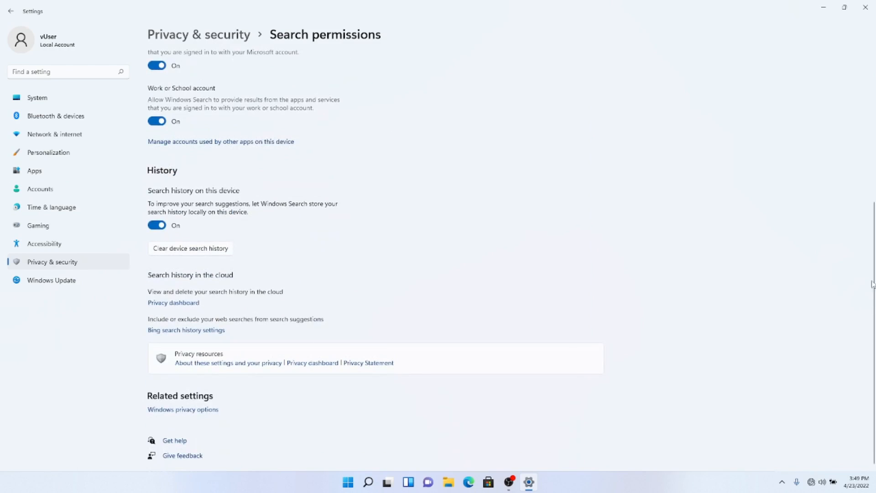
{"action": "left_click_drag", "start_coordinate": [873, 290], "coordinate": [852, 140]}
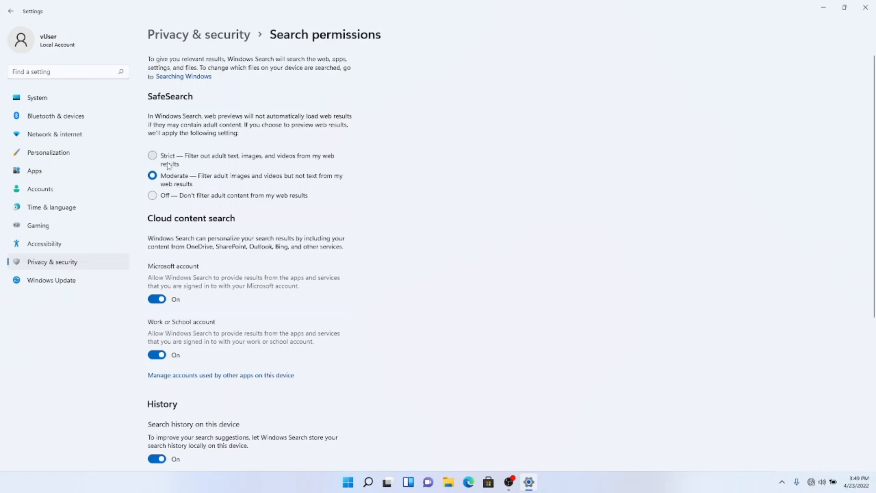
{"action": "left_click", "coordinate": [369, 485]}
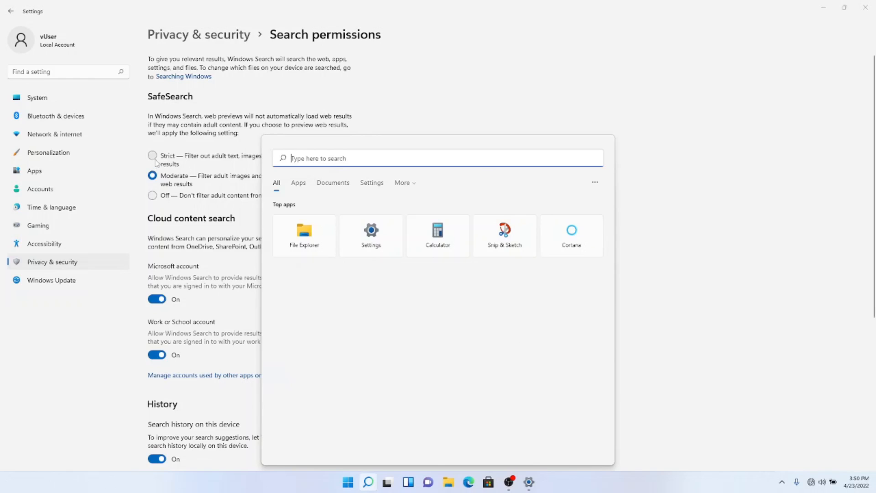
{"action": "left_click", "coordinate": [370, 7]}
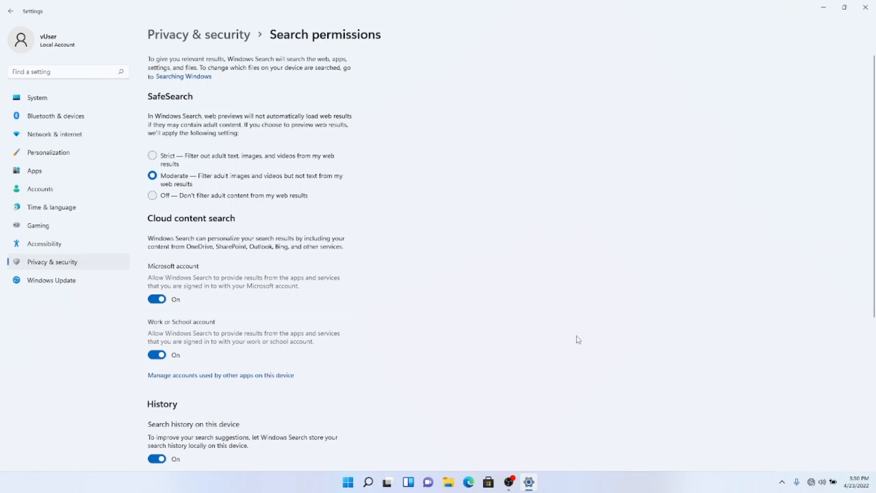
Step: Turn off cloud content search for Microsoft and work or school accounts, and turn off search history on this device
{"action": "left_click", "coordinate": [157, 301]}
{"action": "left_click", "coordinate": [156, 356]}
{"action": "scroll", "coordinate": [387, 393], "scroll_direction": "down", "scroll_amount": 3}
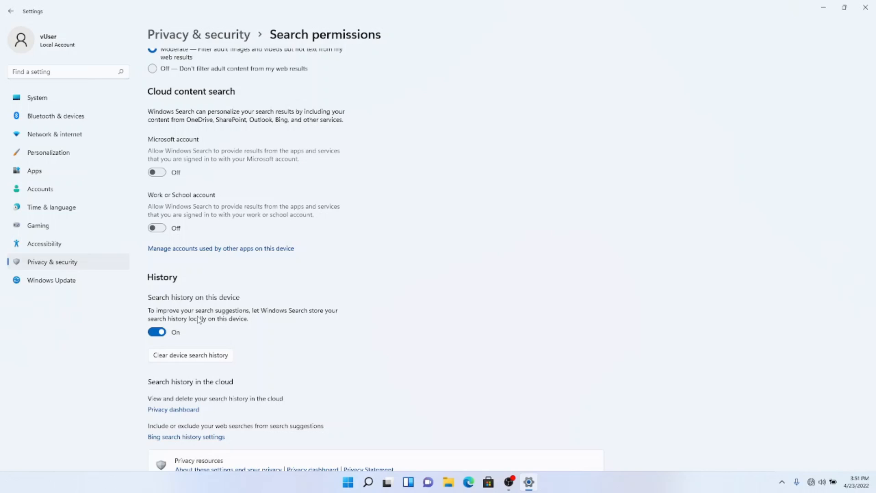
{"action": "left_click", "coordinate": [160, 335]}
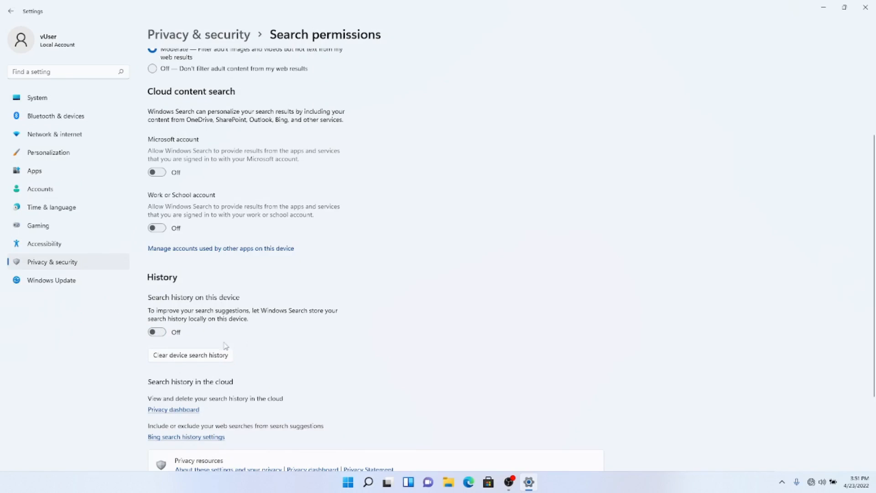
Step: Review the Searching Windows page, including its excluded folders picker and related indexing settings, and return to the Privacy & security overview
{"action": "scroll", "coordinate": [286, 301], "scroll_direction": "down", "scroll_amount": 2}
{"action": "left_click", "coordinate": [11, 11]}
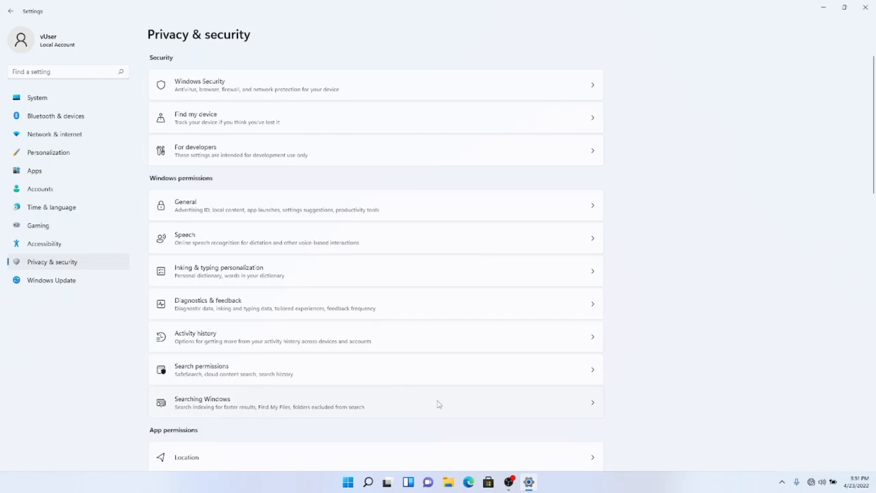
{"action": "left_click", "coordinate": [482, 406]}
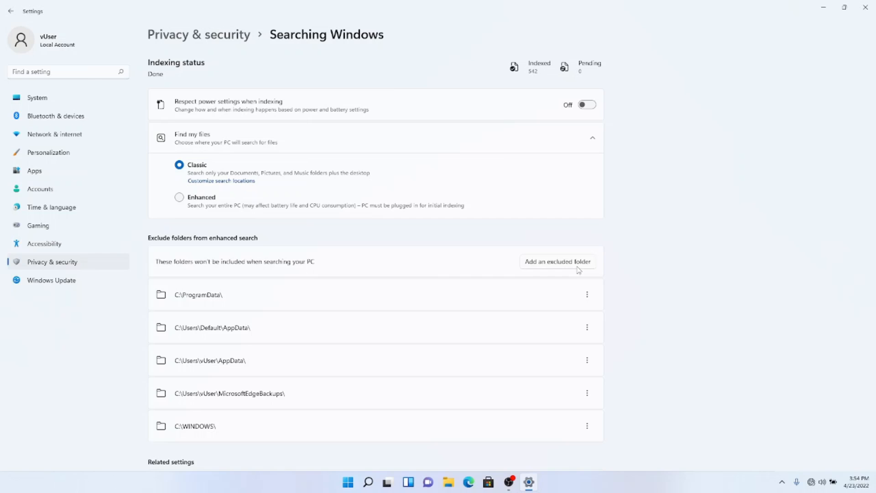
{"action": "left_click", "coordinate": [529, 261]}
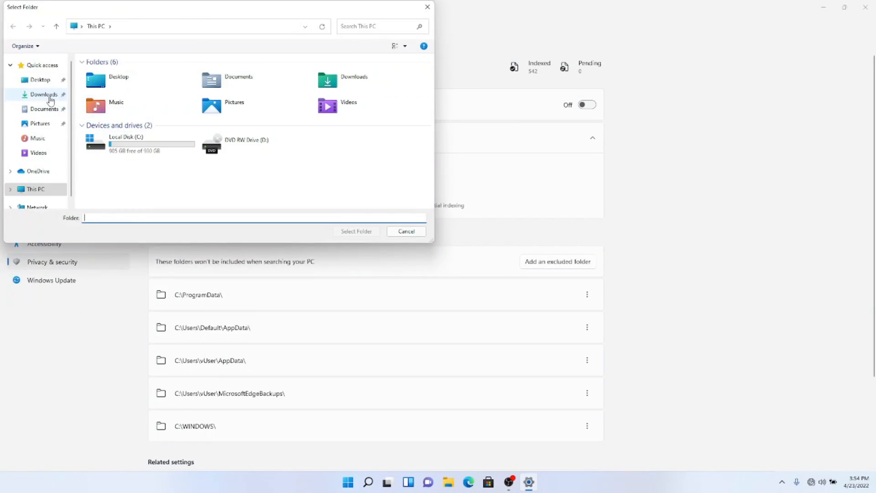
{"action": "left_click", "coordinate": [404, 231]}
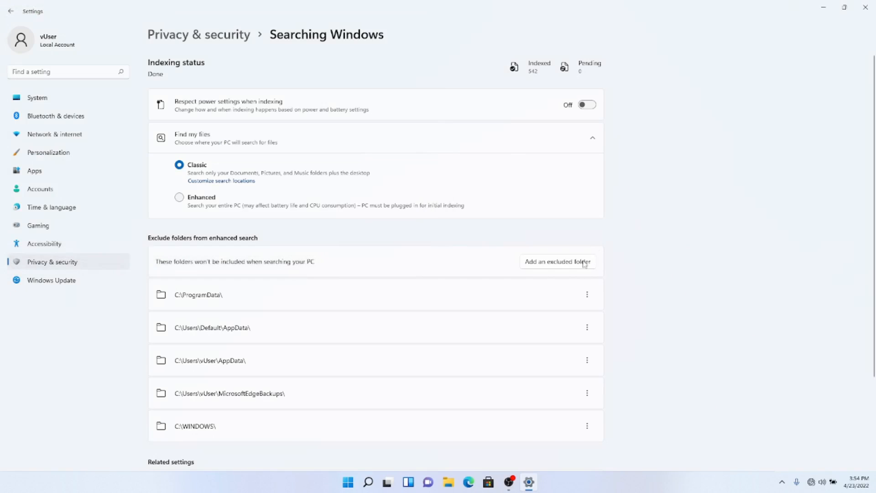
{"action": "scroll", "coordinate": [765, 375], "scroll_direction": "down", "scroll_amount": 3}
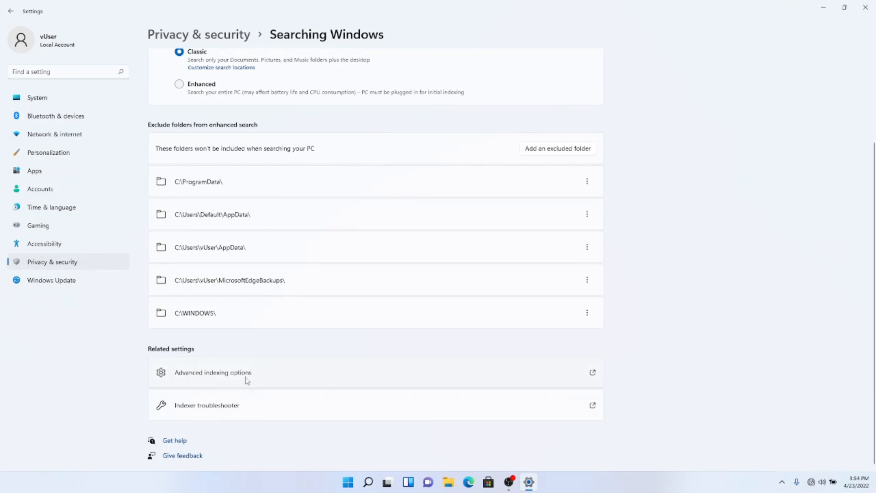
{"action": "scroll", "coordinate": [287, 356], "scroll_direction": "up", "scroll_amount": 3}
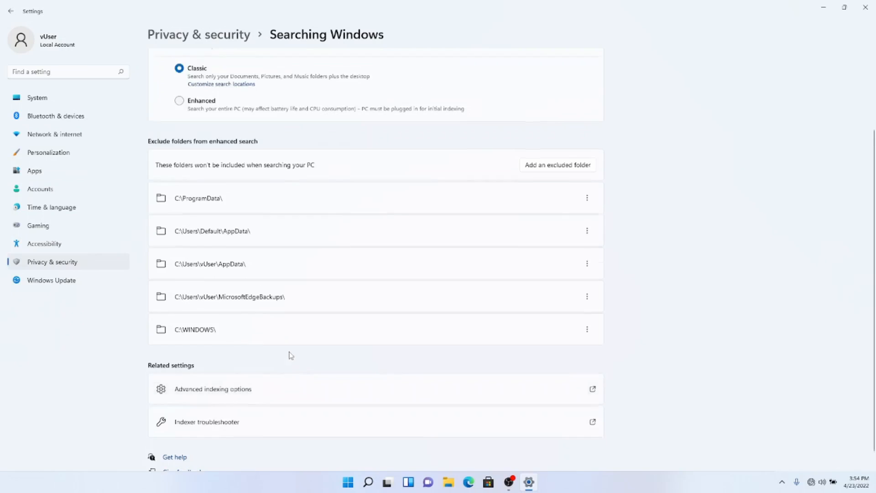
{"action": "scroll", "coordinate": [274, 369], "scroll_direction": "down", "scroll_amount": 3}
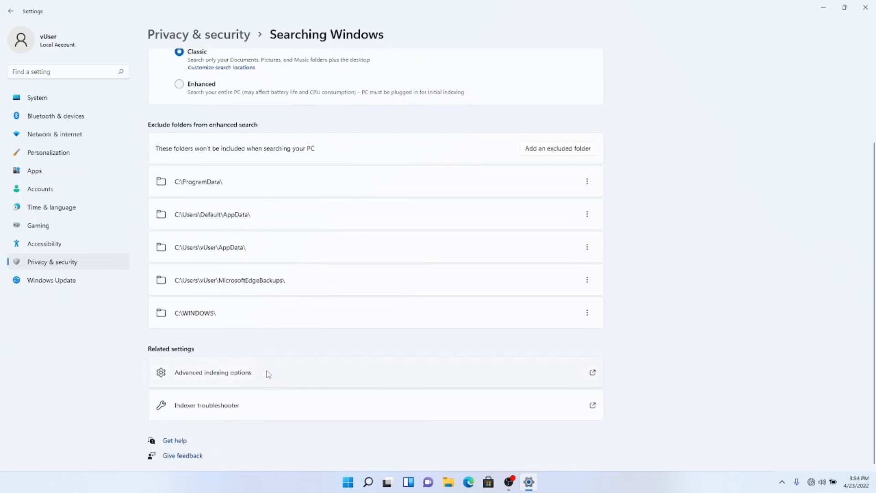
{"action": "left_click", "coordinate": [12, 11]}
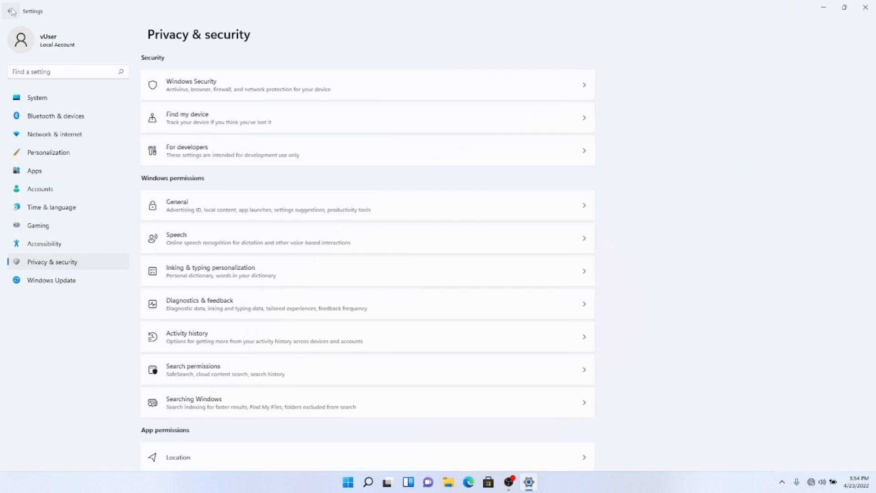
Step: Look through the list of Windows and app permissions on the Privacy & security page
{"action": "scroll", "coordinate": [753, 336], "scroll_direction": "down", "scroll_amount": 3}
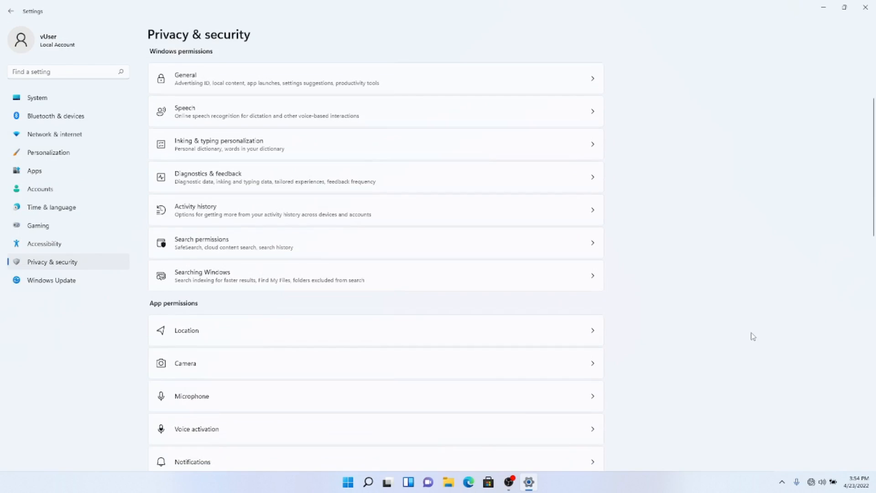
{"action": "scroll", "coordinate": [753, 337], "scroll_direction": "down", "scroll_amount": 2}
{"action": "scroll", "coordinate": [753, 337], "scroll_direction": "up", "scroll_amount": 5}
{"action": "scroll", "coordinate": [744, 337], "scroll_direction": "down", "scroll_amount": 3}
{"action": "scroll", "coordinate": [451, 308], "scroll_direction": "down", "scroll_amount": 4}
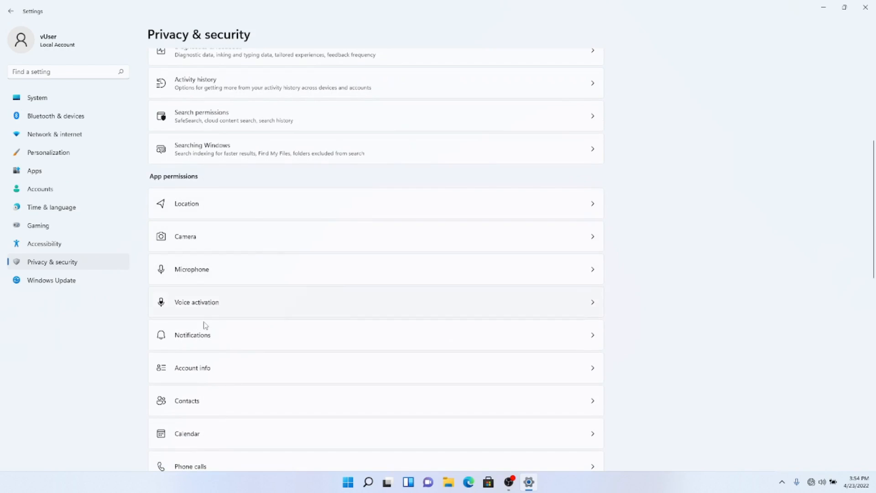
{"action": "scroll", "coordinate": [227, 287], "scroll_direction": "down", "scroll_amount": 8}
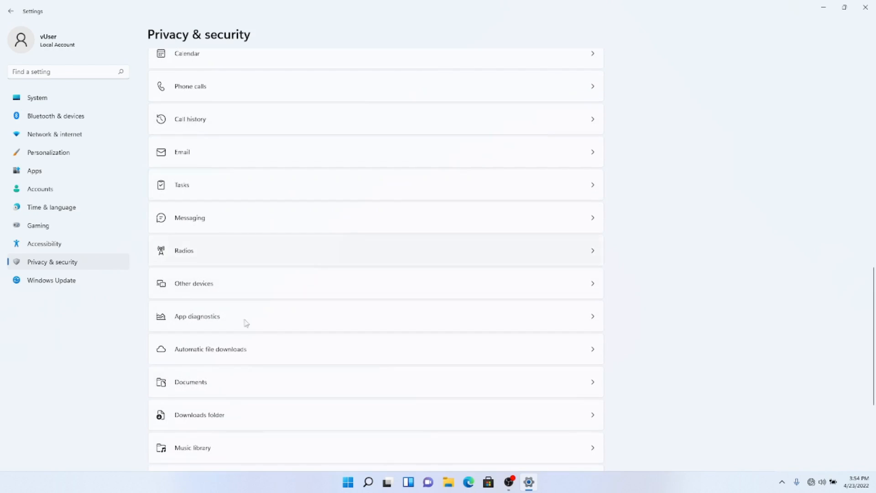
{"action": "scroll", "coordinate": [281, 332], "scroll_direction": "up", "scroll_amount": 7}
{"action": "scroll", "coordinate": [292, 327], "scroll_direction": "up", "scroll_amount": 1}
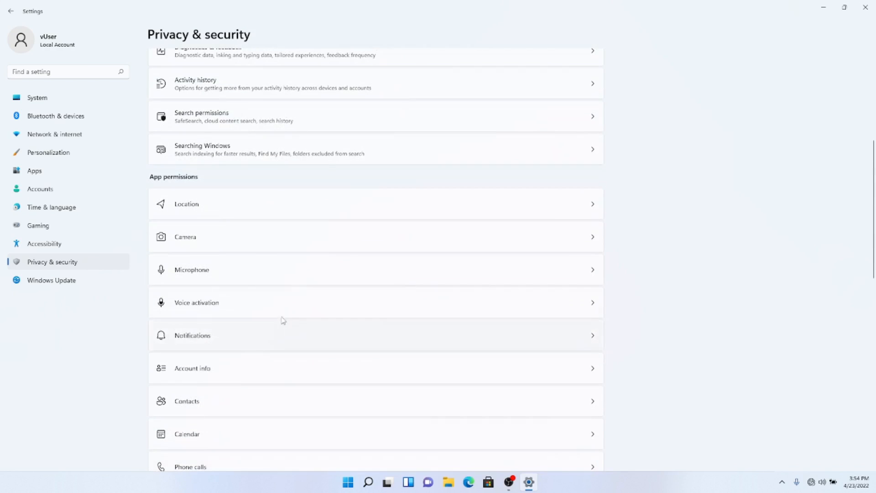
Step: Temporarily enable location services and app access to switch off desktop app location access, and turn both back off
{"action": "left_click", "coordinate": [202, 204]}
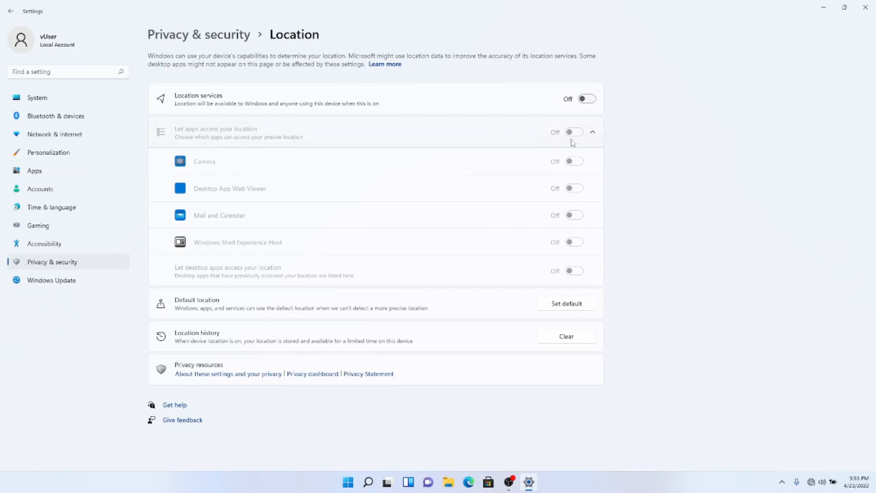
{"action": "left_click", "coordinate": [593, 102]}
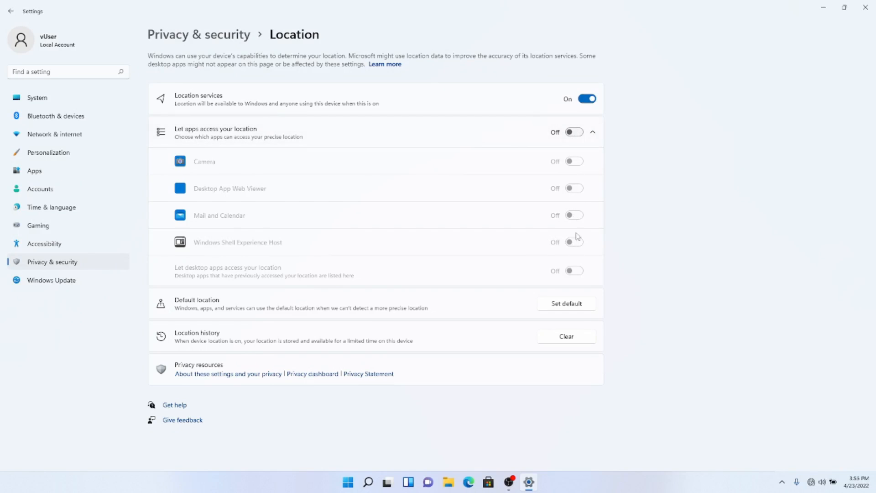
{"action": "left_click", "coordinate": [579, 133]}
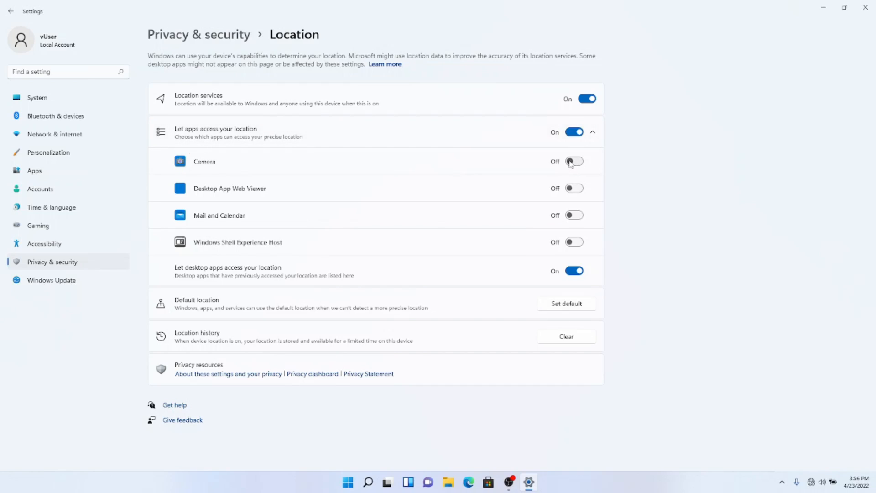
{"action": "left_click", "coordinate": [574, 271]}
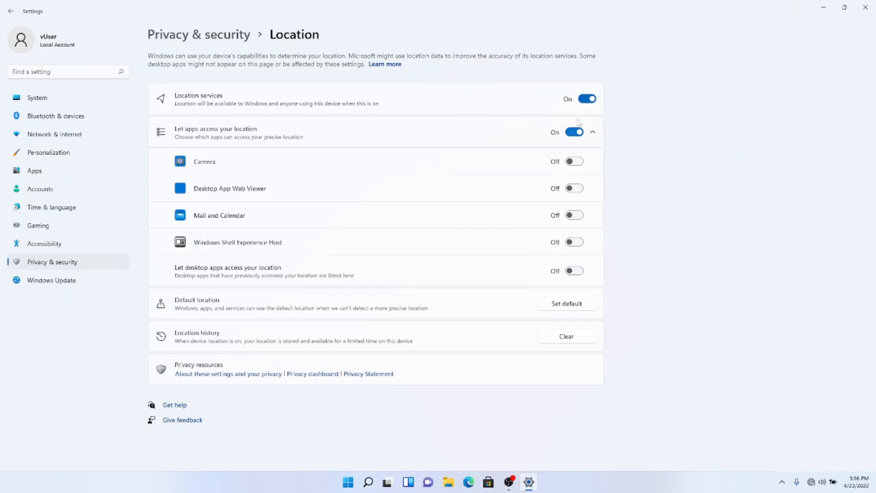
{"action": "left_click", "coordinate": [573, 135]}
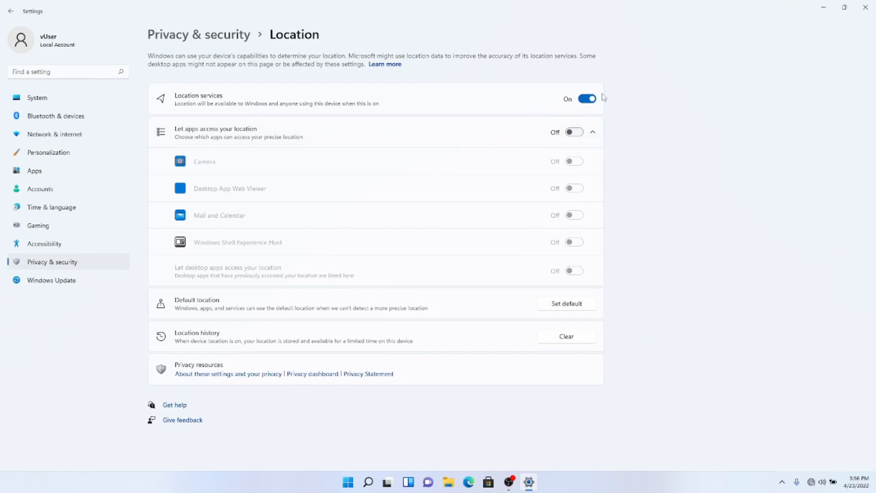
{"action": "left_click", "coordinate": [586, 101]}
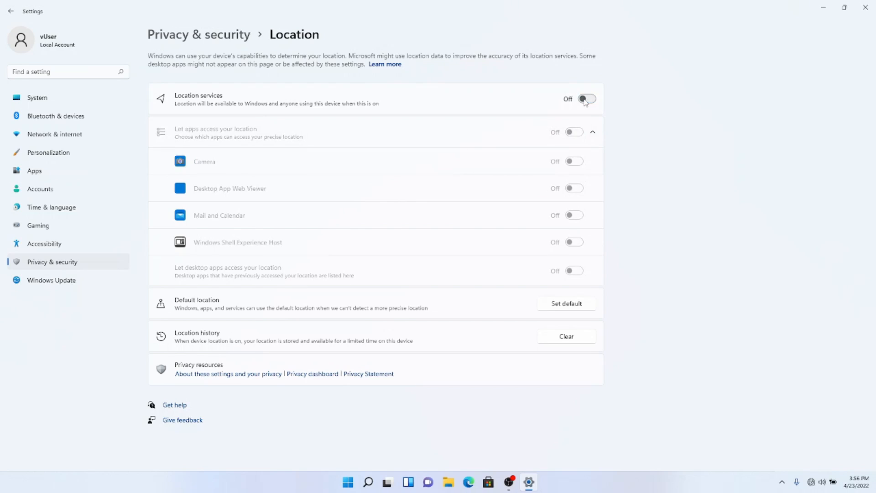
{"action": "left_click", "coordinate": [11, 10]}
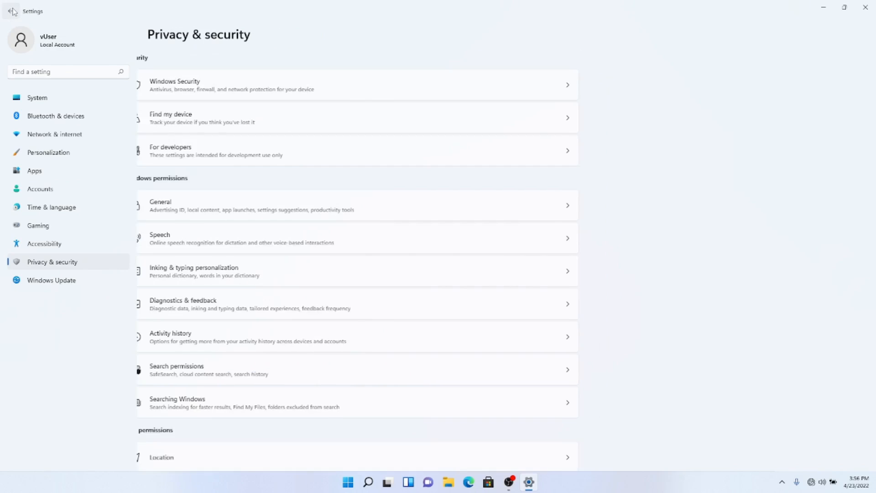
Step: Turn off camera access for Feedback Hub in the Camera permissions and return to the overview
{"action": "scroll", "coordinate": [566, 361], "scroll_direction": "down", "scroll_amount": 2}
{"action": "scroll", "coordinate": [565, 361], "scroll_direction": "down", "scroll_amount": 2}
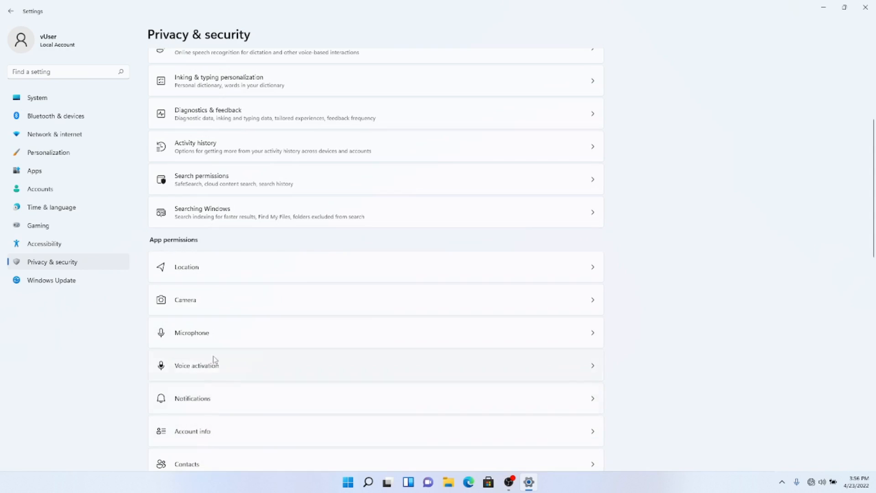
{"action": "left_click", "coordinate": [221, 304]}
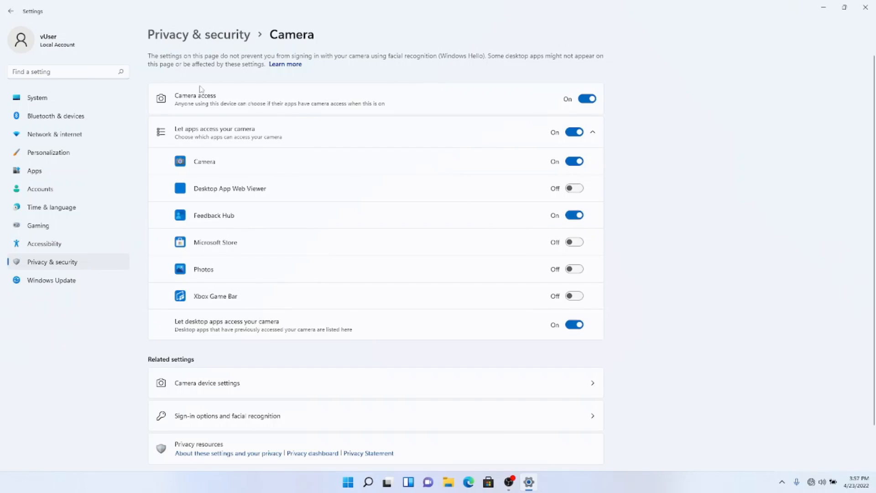
{"action": "left_click", "coordinate": [576, 217]}
{"action": "left_click", "coordinate": [12, 13]}
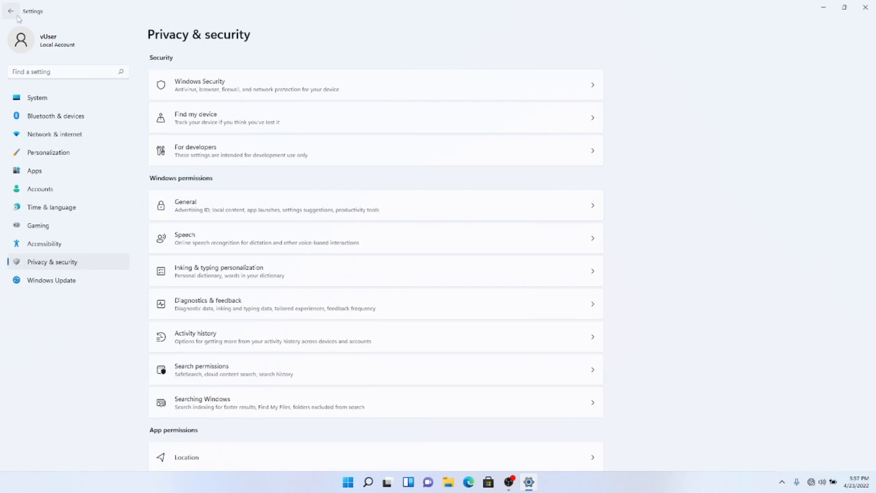
Step: Turn off microphone access for Feedback Hub and Cortana in the Microphone permissions
{"action": "scroll", "coordinate": [628, 368], "scroll_direction": "down", "scroll_amount": 5}
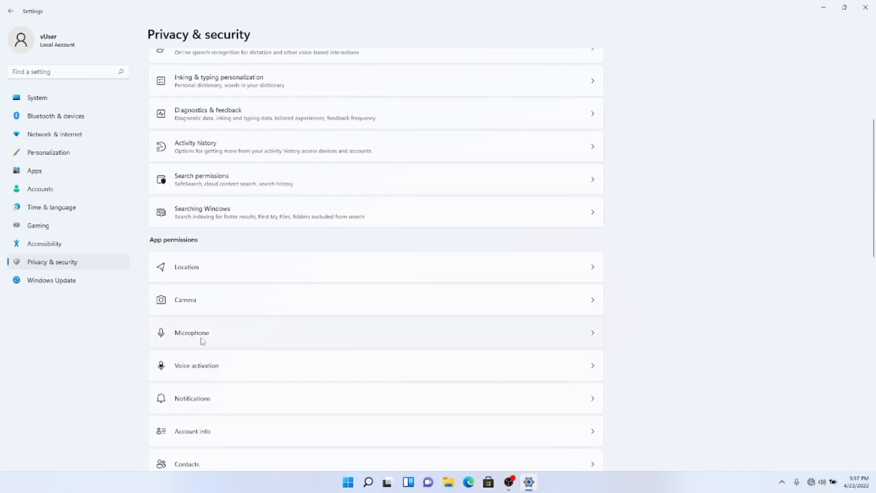
{"action": "left_click", "coordinate": [202, 342]}
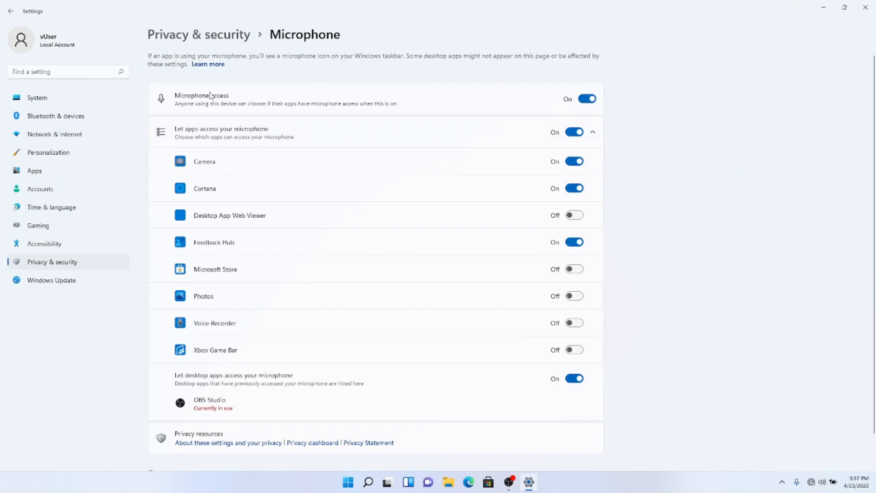
{"action": "left_click", "coordinate": [574, 242]}
{"action": "left_click", "coordinate": [576, 192]}
{"action": "left_click", "coordinate": [12, 15]}
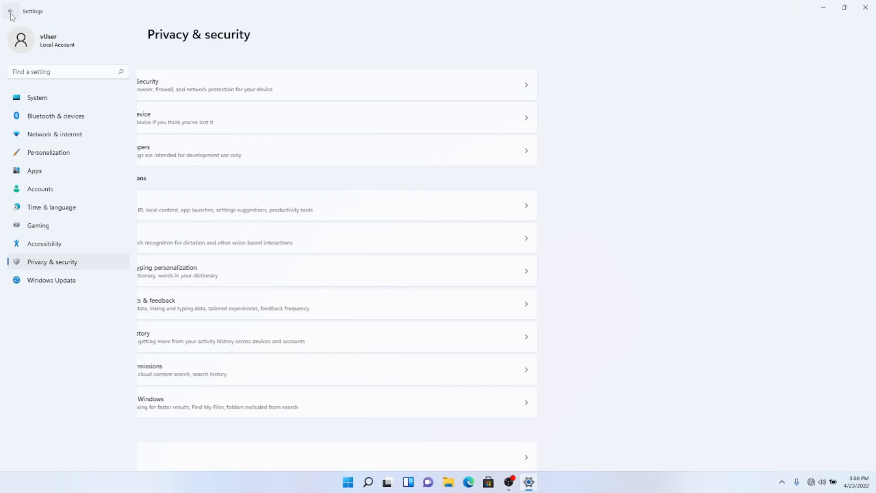
Step: Turn off notification access in the Notifications permissions, checking Focus assist in the quick settings beforehand
{"action": "scroll", "coordinate": [393, 319], "scroll_direction": "down", "scroll_amount": 5}
{"action": "scroll", "coordinate": [363, 319], "scroll_direction": "down", "scroll_amount": 3}
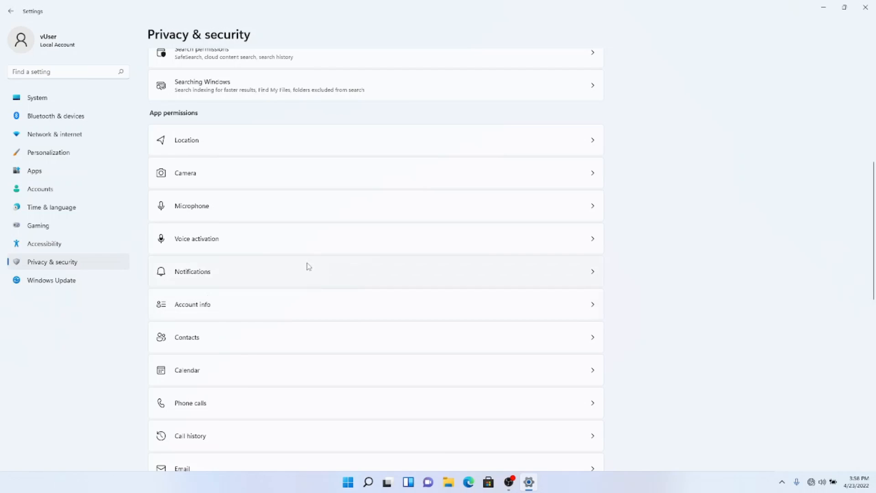
{"action": "left_click", "coordinate": [244, 279]}
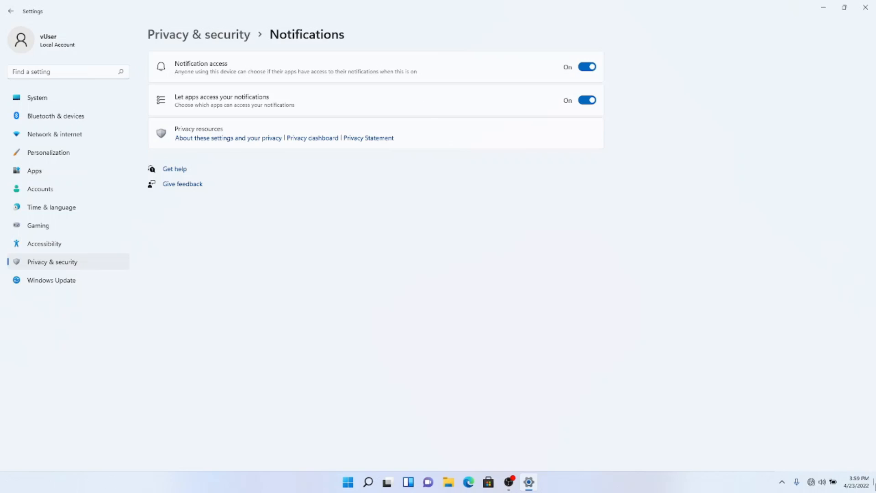
{"action": "mouse_move", "coordinate": [812, 485]}
{"action": "left_click", "coordinate": [812, 486]}
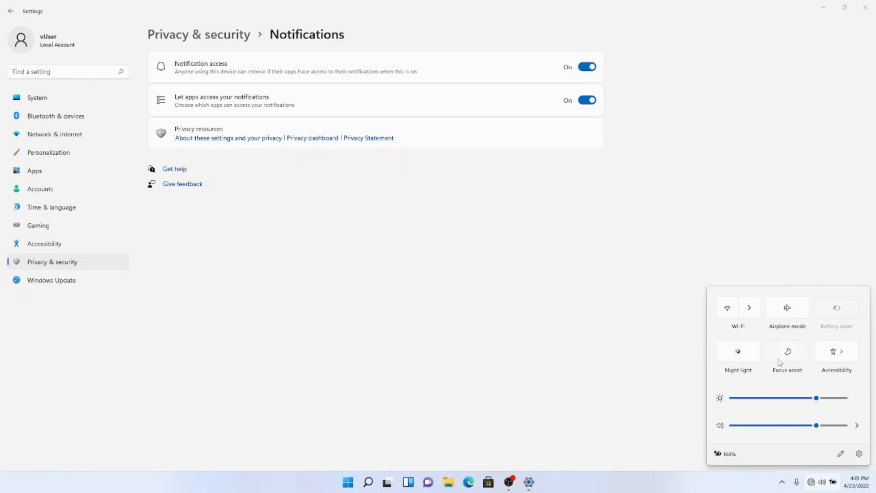
{"action": "left_click", "coordinate": [666, 483]}
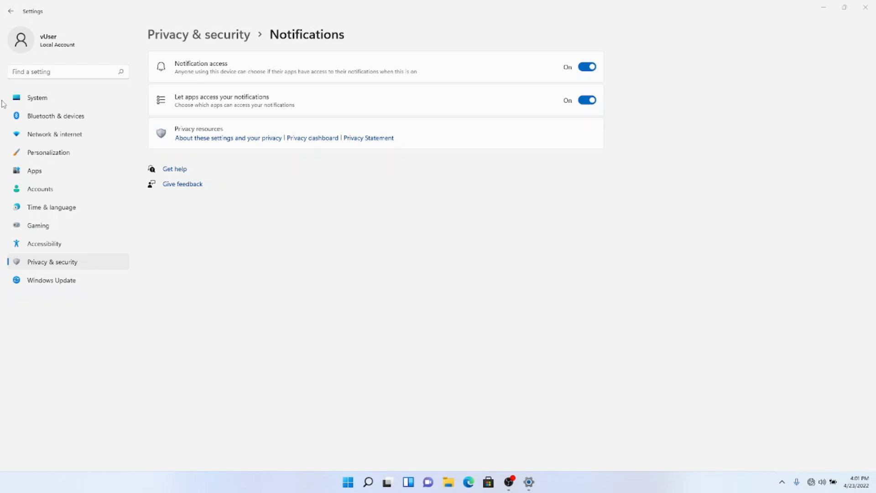
{"action": "left_click", "coordinate": [587, 69]}
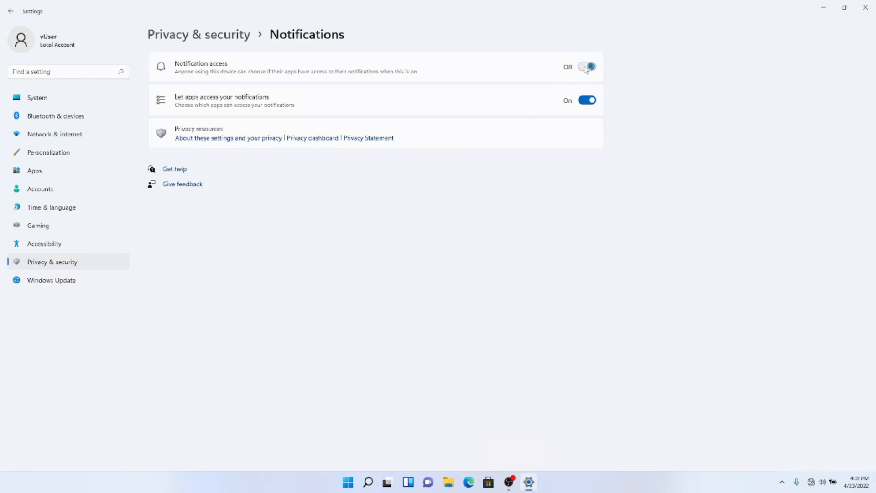
{"action": "left_click", "coordinate": [10, 11]}
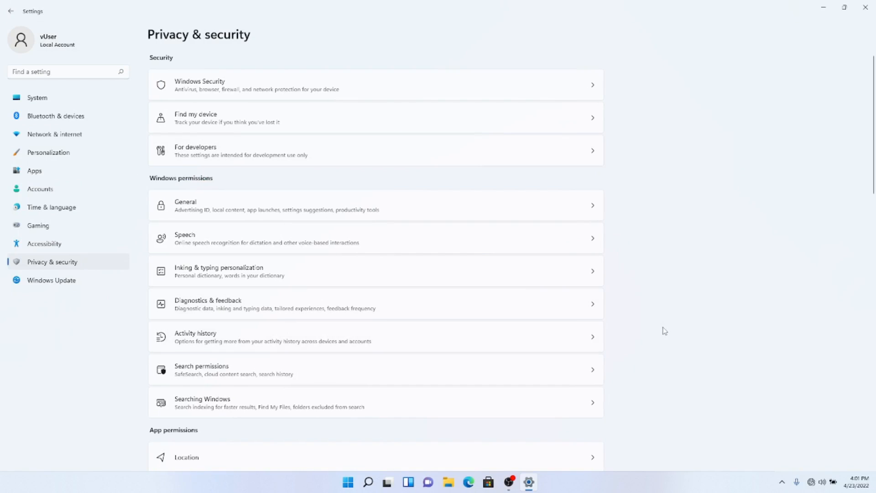
Step: Turn off account info access in the Account info permissions and return to the Privacy & security overview
{"action": "scroll", "coordinate": [665, 331], "scroll_direction": "down", "scroll_amount": 4}
{"action": "scroll", "coordinate": [665, 330], "scroll_direction": "down", "scroll_amount": 3}
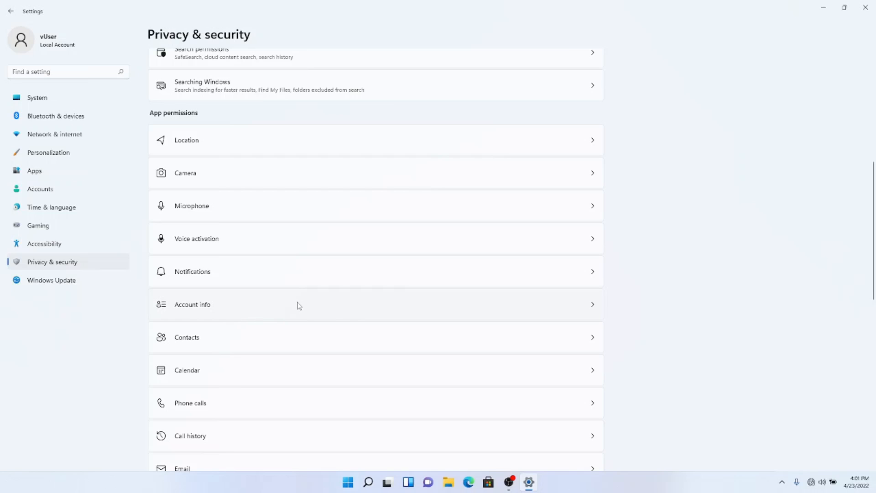
{"action": "left_click", "coordinate": [566, 301]}
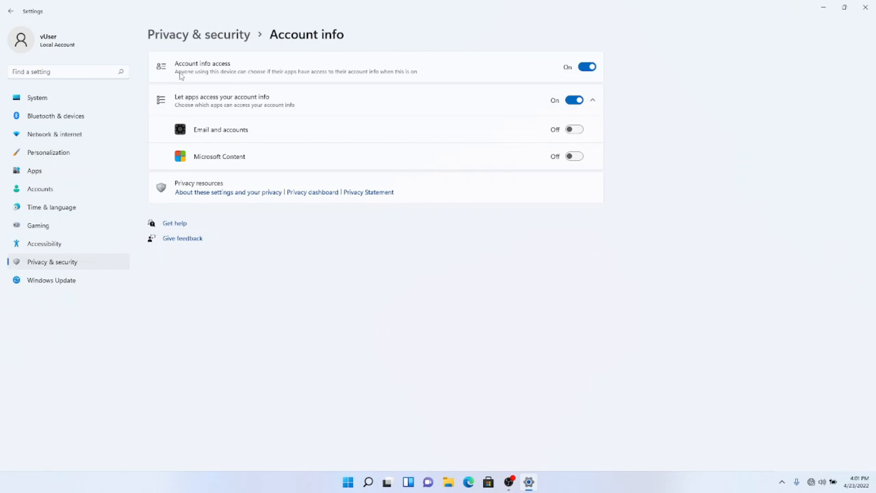
{"action": "left_click", "coordinate": [588, 71]}
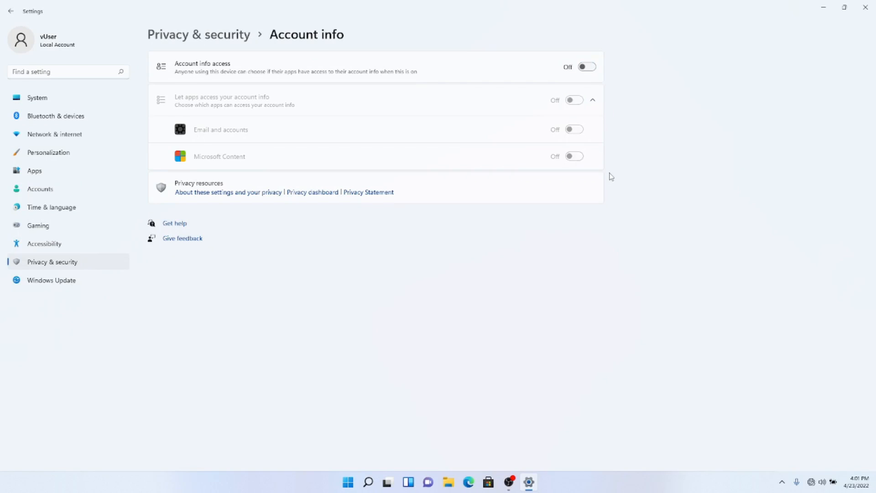
{"action": "left_click", "coordinate": [11, 12]}
{"action": "scroll", "coordinate": [509, 337], "scroll_direction": "down", "scroll_amount": 3}
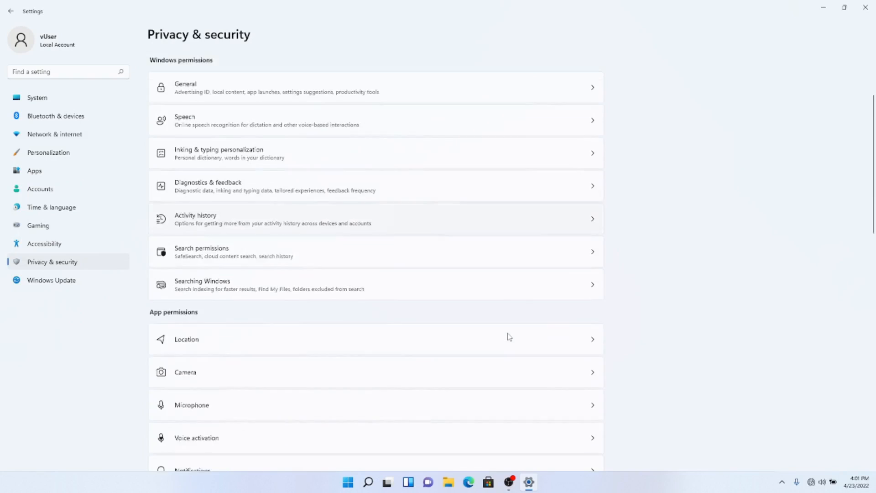
Step: Turn off contacts access in the Contacts permissions and return to the Privacy & security overview
{"action": "scroll", "coordinate": [509, 337], "scroll_direction": "down", "scroll_amount": 6}
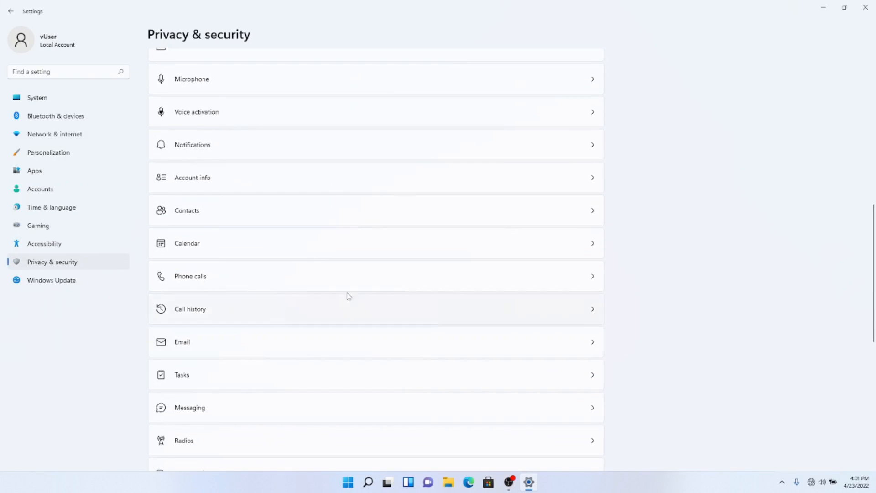
{"action": "left_click", "coordinate": [212, 217]}
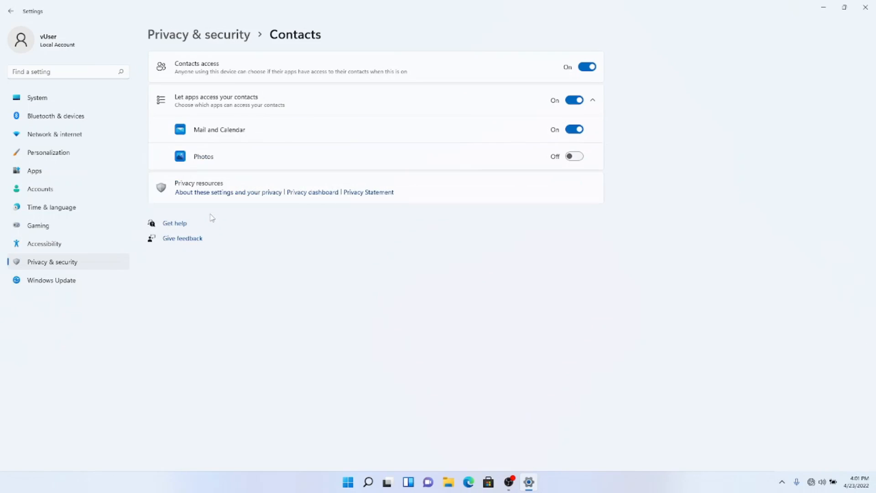
{"action": "left_click", "coordinate": [587, 66]}
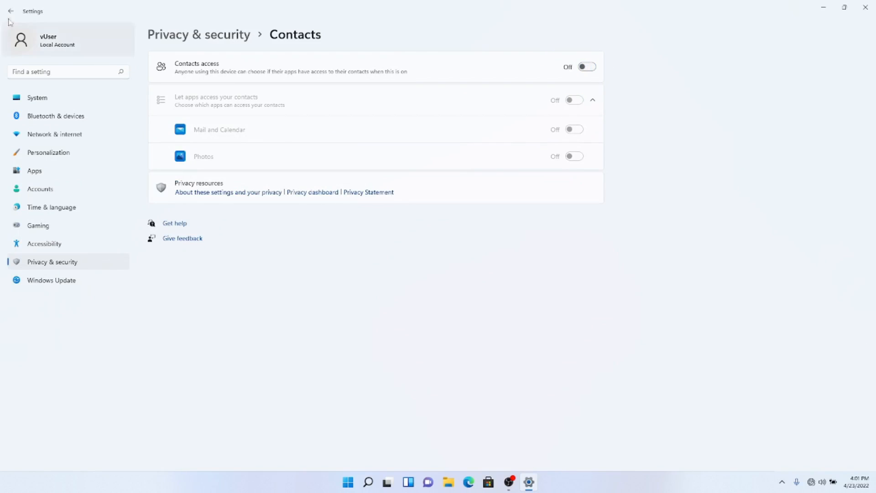
{"action": "left_click", "coordinate": [11, 11]}
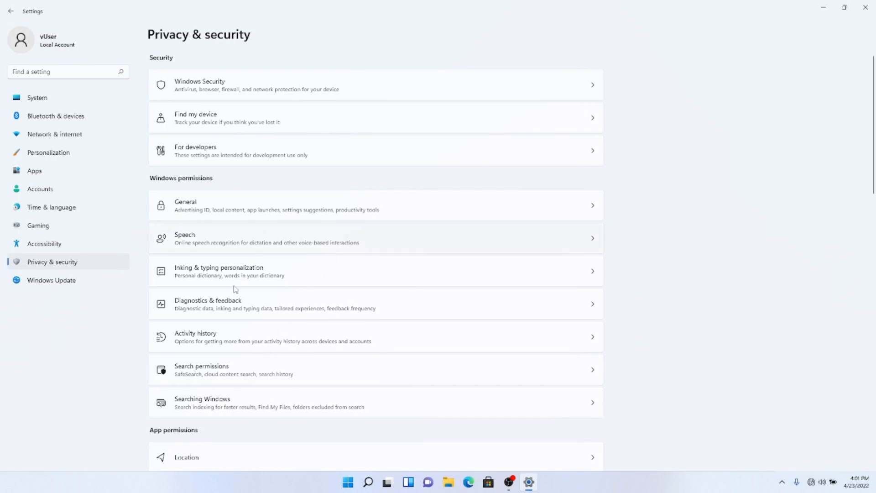
Step: Recheck the Contacts permissions, look over the pinned apps in Start, and return to the Privacy & security overview
{"action": "scroll", "coordinate": [302, 438], "scroll_direction": "down", "scroll_amount": 5}
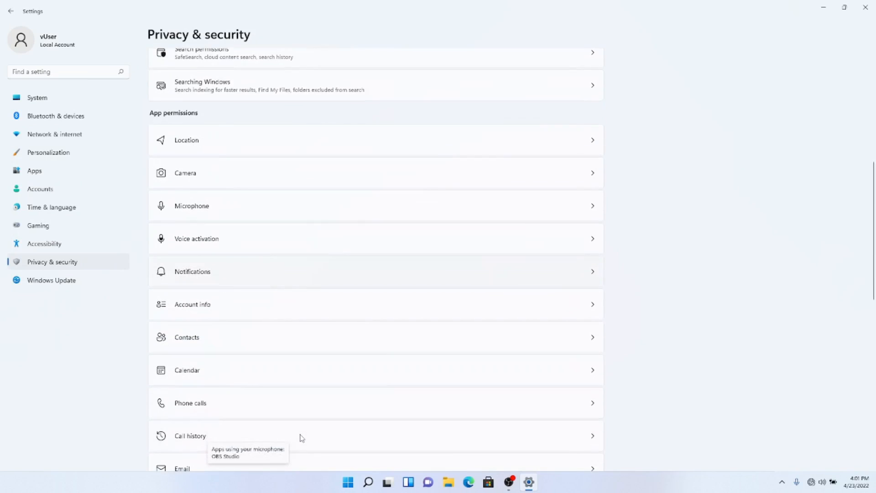
{"action": "left_click", "coordinate": [226, 337]}
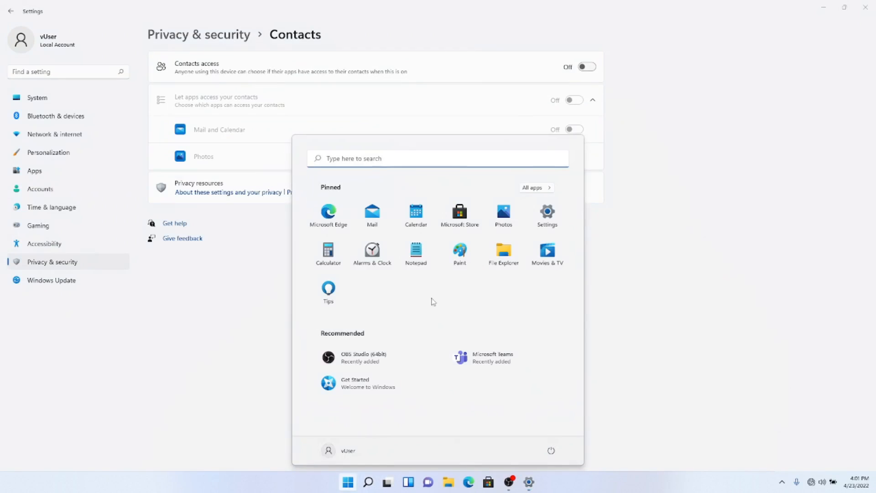
{"action": "left_click", "coordinate": [348, 482]}
{"action": "left_click", "coordinate": [393, 4]}
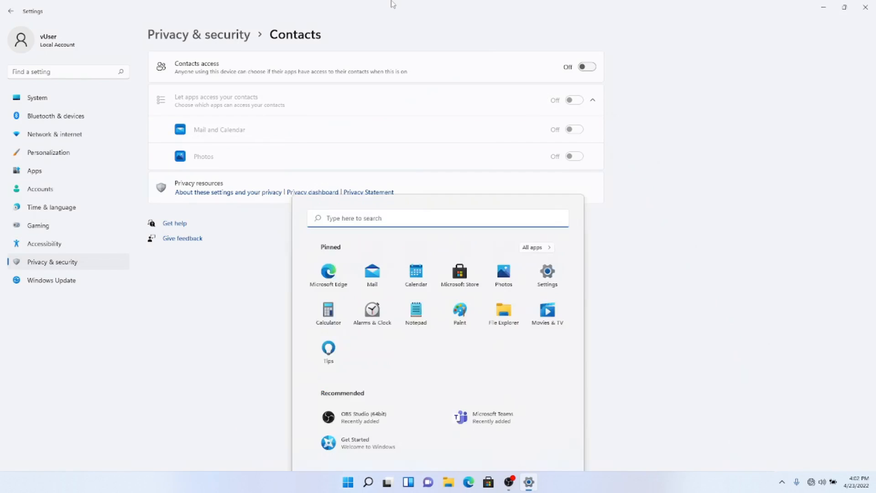
{"action": "left_click", "coordinate": [9, 14]}
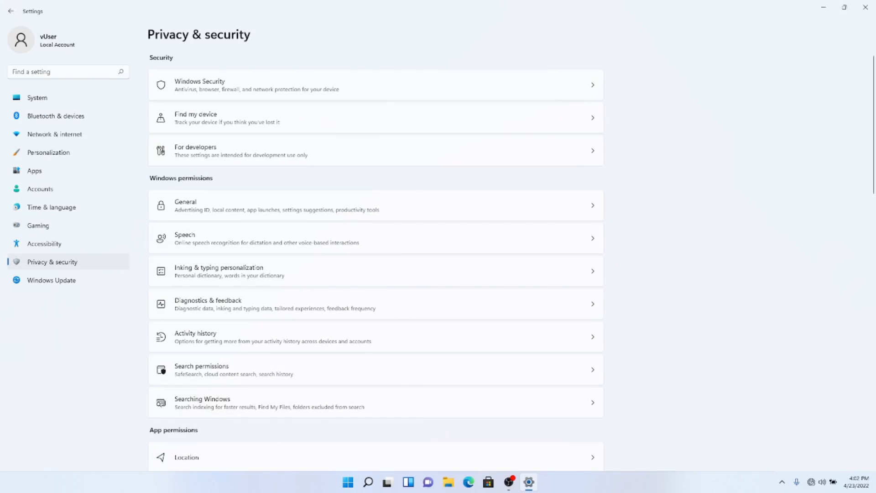
Step: Turn off calendar access in the Calendar permissions and return to the Privacy & security overview
{"action": "scroll", "coordinate": [324, 418], "scroll_direction": "down", "scroll_amount": 7}
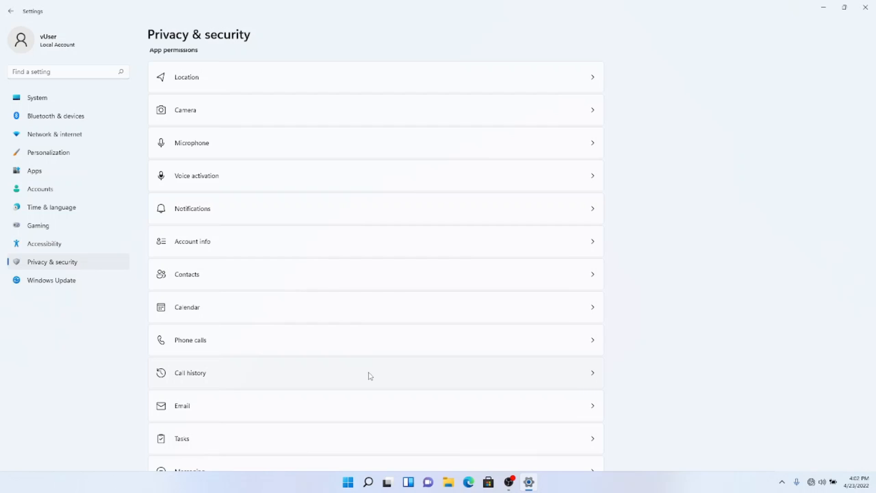
{"action": "left_click", "coordinate": [211, 308]}
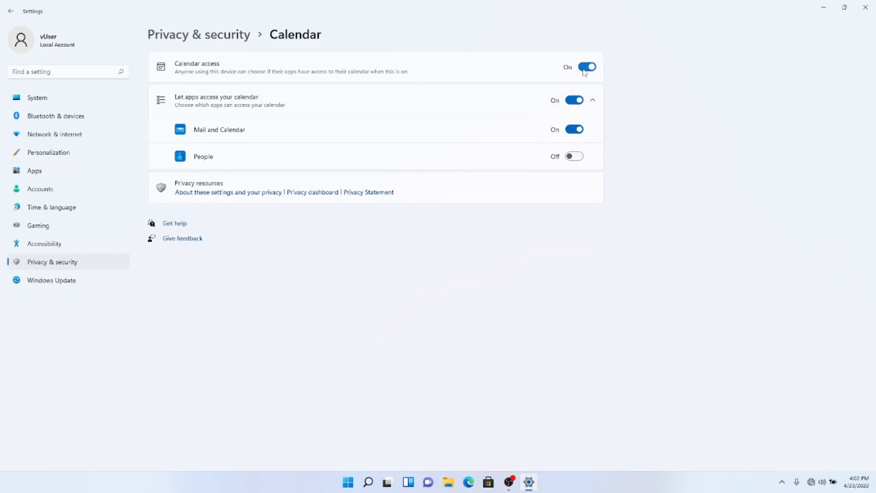
{"action": "left_click", "coordinate": [585, 67]}
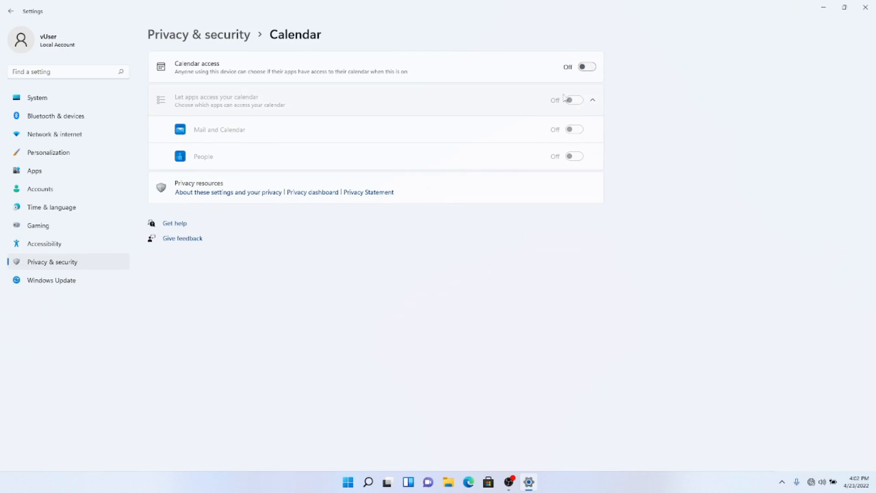
{"action": "left_click", "coordinate": [11, 11]}
Step: Review the phone call access setting in the Phone calls permissions and return to the Privacy & security overview
{"action": "scroll", "coordinate": [183, 312], "scroll_direction": "down", "scroll_amount": 4}
{"action": "scroll", "coordinate": [192, 337], "scroll_direction": "down", "scroll_amount": 3}
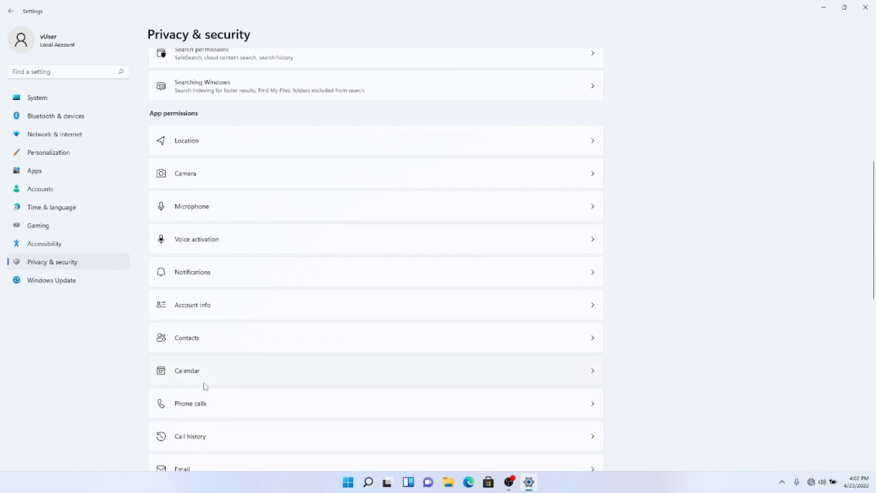
{"action": "left_click", "coordinate": [203, 405]}
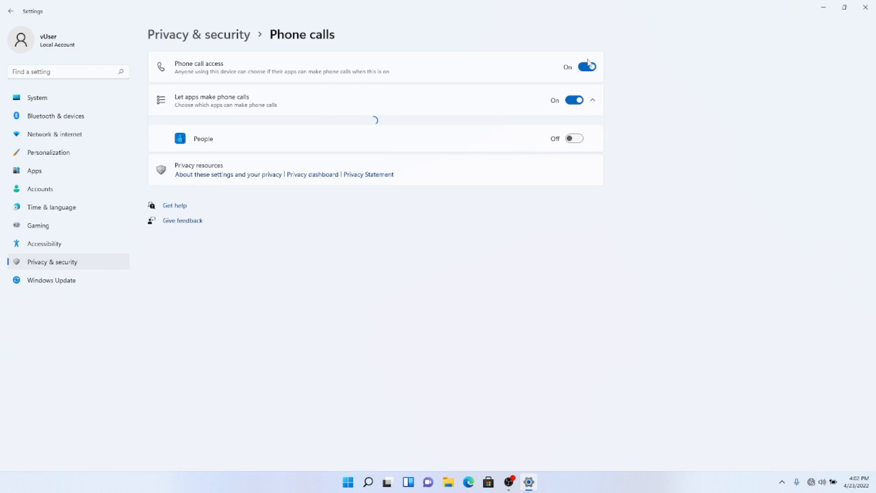
{"action": "left_click", "coordinate": [11, 11]}
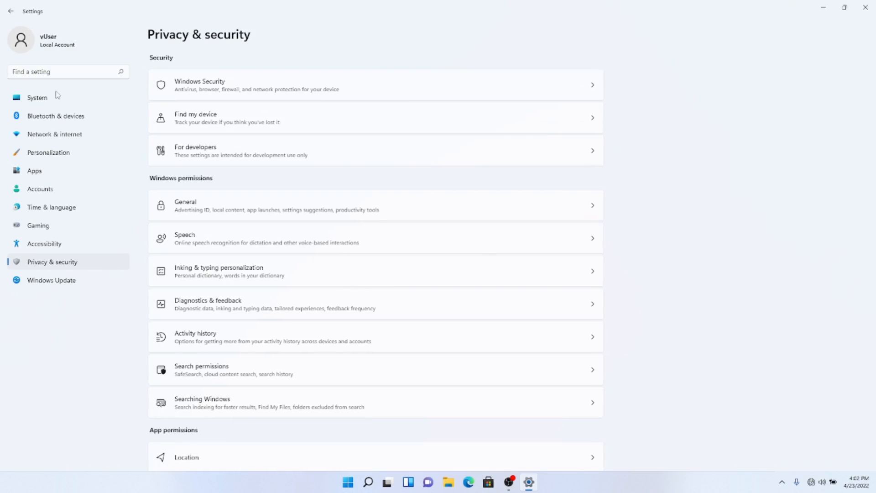
Step: Turn off call history access in the Call history permissions and return to the Privacy & security overview
{"action": "scroll", "coordinate": [264, 299], "scroll_direction": "down", "scroll_amount": 10}
{"action": "scroll", "coordinate": [264, 299], "scroll_direction": "down", "scroll_amount": 3}
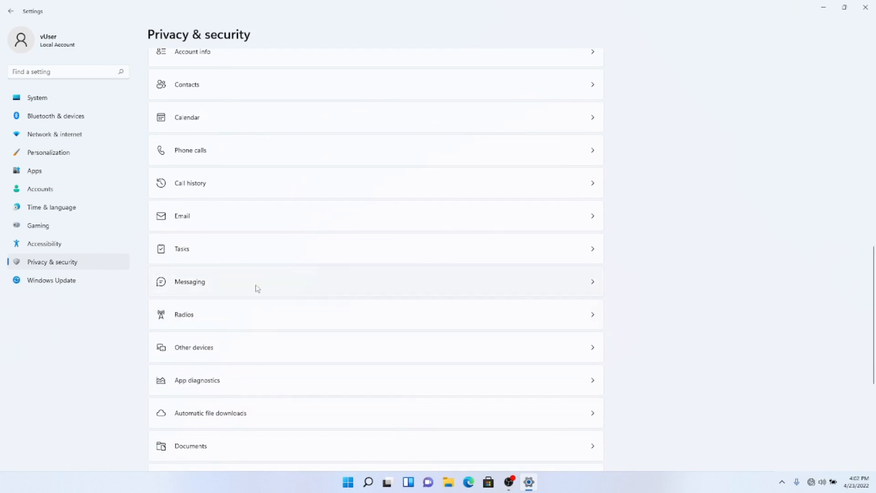
{"action": "left_click", "coordinate": [251, 189]}
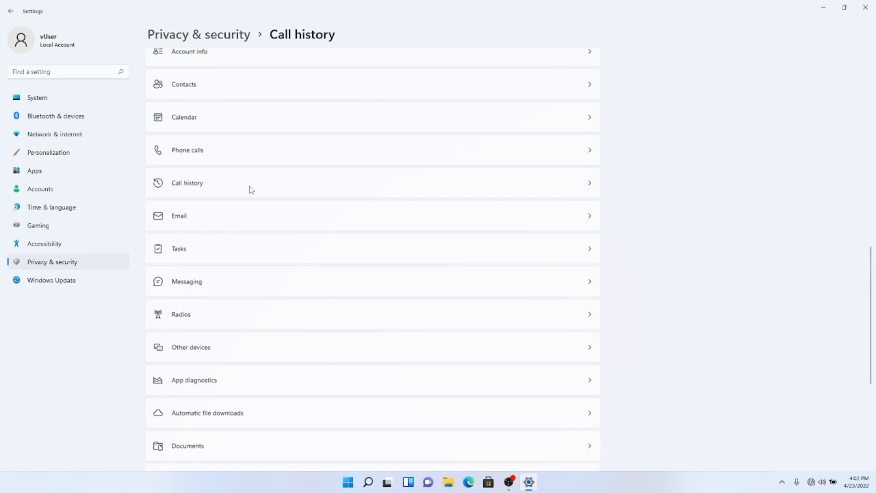
{"action": "left_click", "coordinate": [587, 68]}
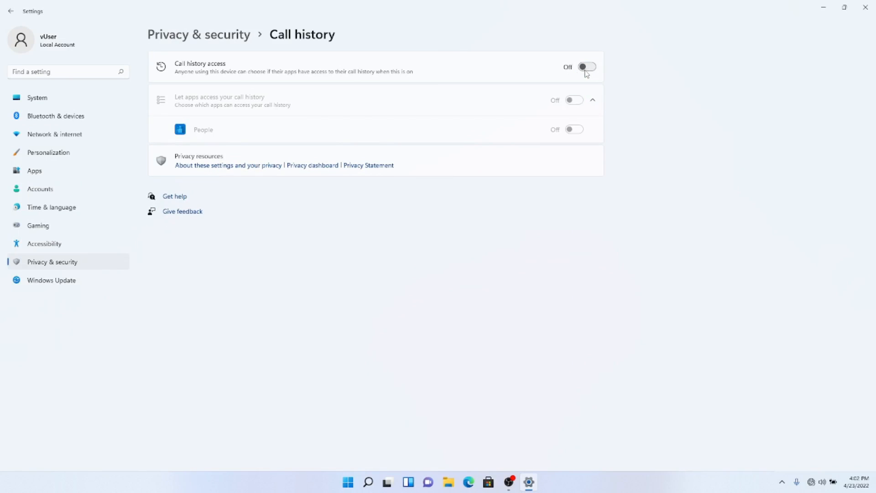
{"action": "left_click", "coordinate": [11, 12]}
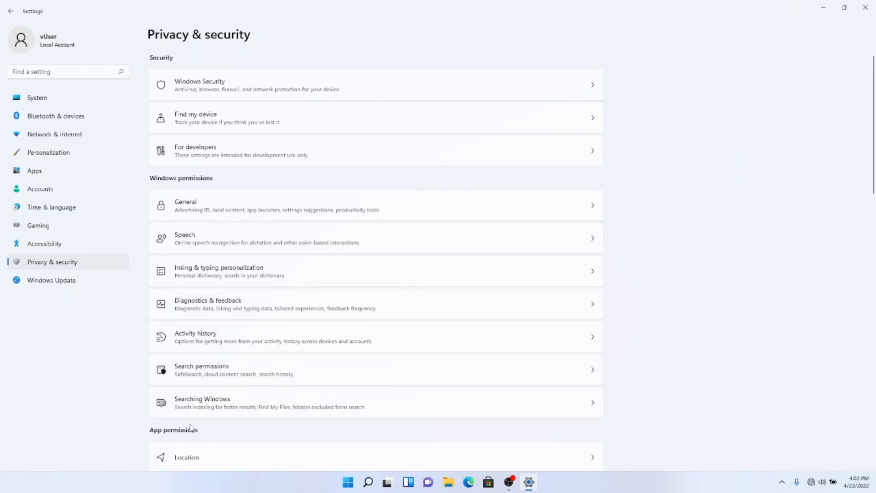
Step: Turn off email access in the Email permissions and return to the Privacy & security overview
{"action": "scroll", "coordinate": [211, 204], "scroll_direction": "down", "scroll_amount": 5}
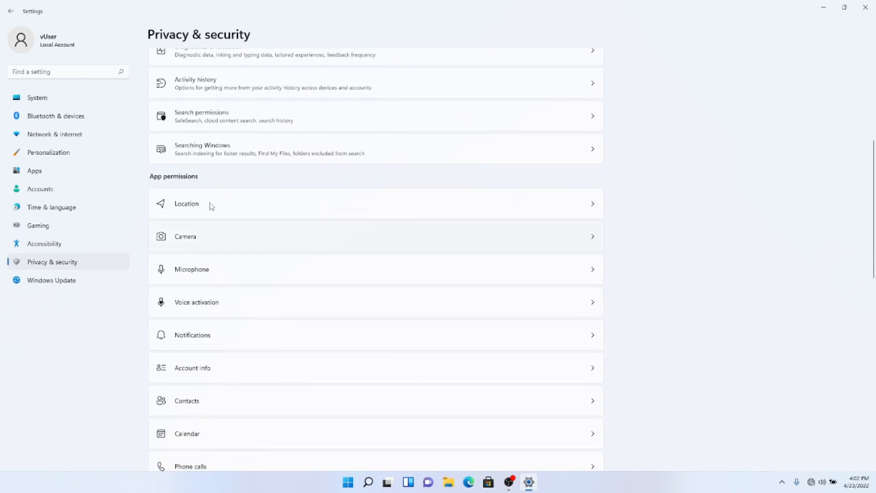
{"action": "scroll", "coordinate": [269, 338], "scroll_direction": "down", "scroll_amount": 4}
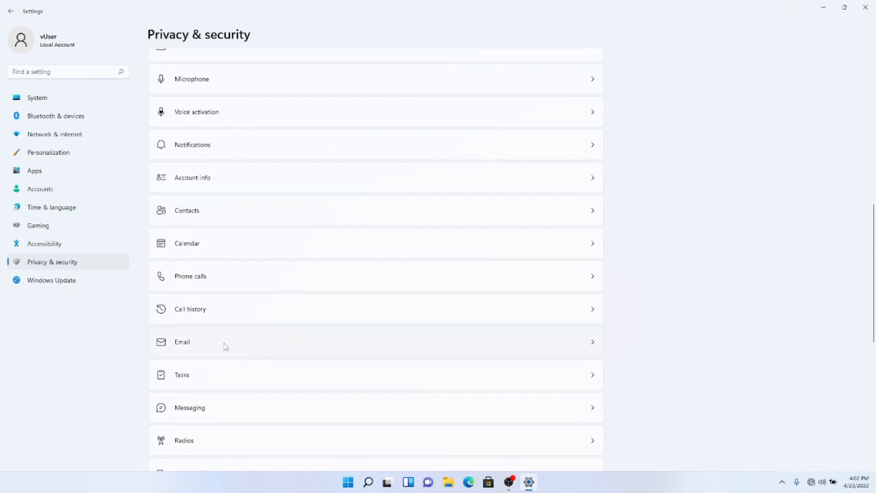
{"action": "left_click", "coordinate": [252, 346]}
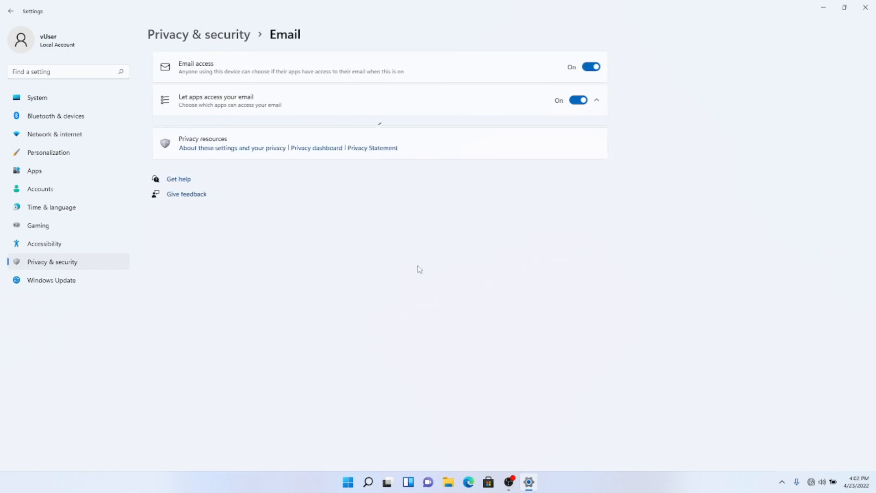
{"action": "left_click", "coordinate": [589, 67]}
{"action": "left_click", "coordinate": [10, 11]}
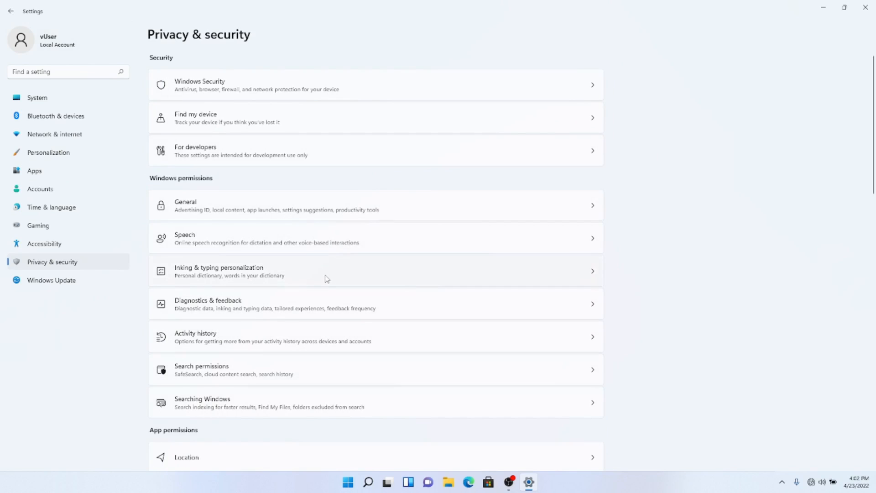
Step: Turn off tasks access in the Tasks permissions and return to the Privacy & security overview
{"action": "scroll", "coordinate": [290, 312], "scroll_direction": "down", "scroll_amount": 10}
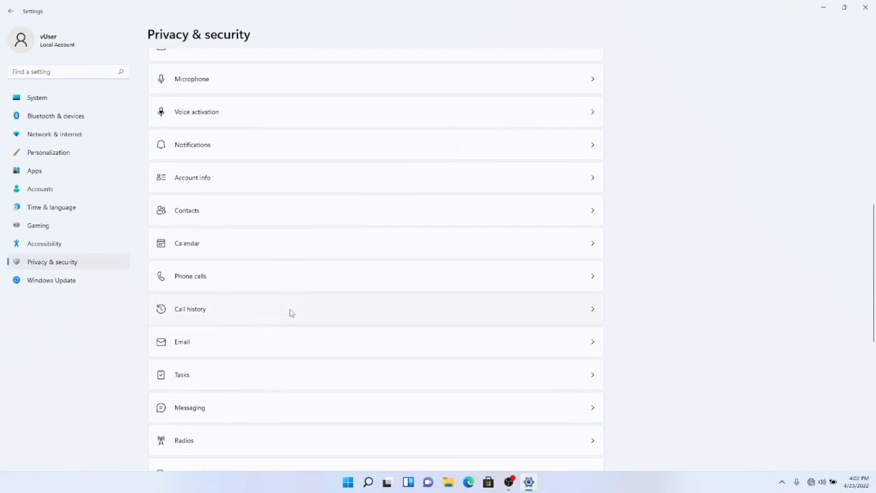
{"action": "left_click", "coordinate": [293, 383]}
{"action": "left_click", "coordinate": [587, 67]}
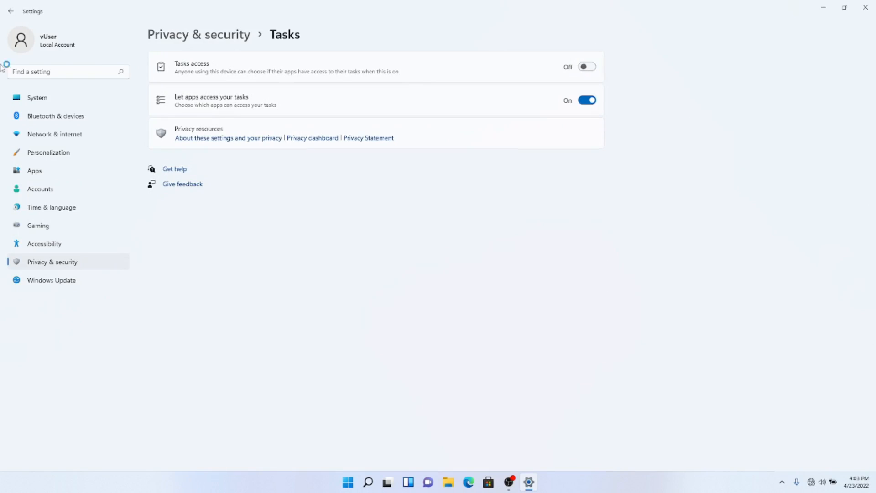
{"action": "left_click", "coordinate": [17, 16]}
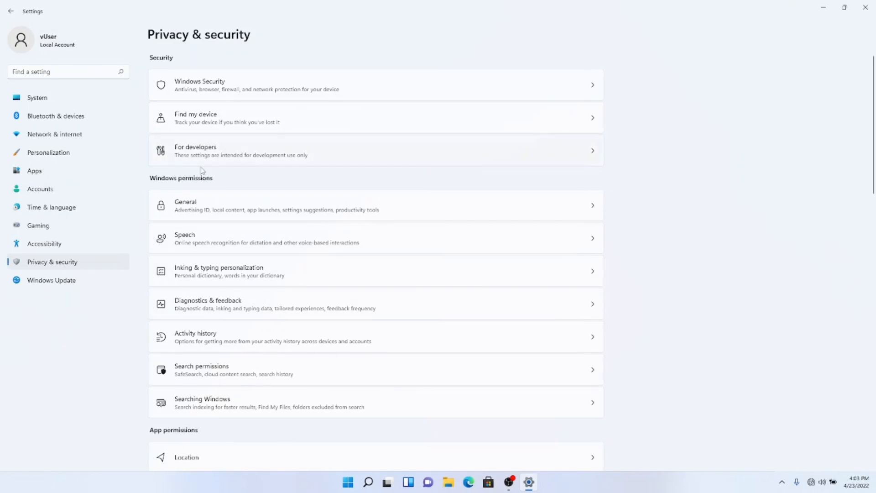
Step: Reopen the Tasks permissions to check the tasks access setting, and return to the Privacy & security overview
{"action": "scroll", "coordinate": [175, 308], "scroll_direction": "down", "scroll_amount": 3}
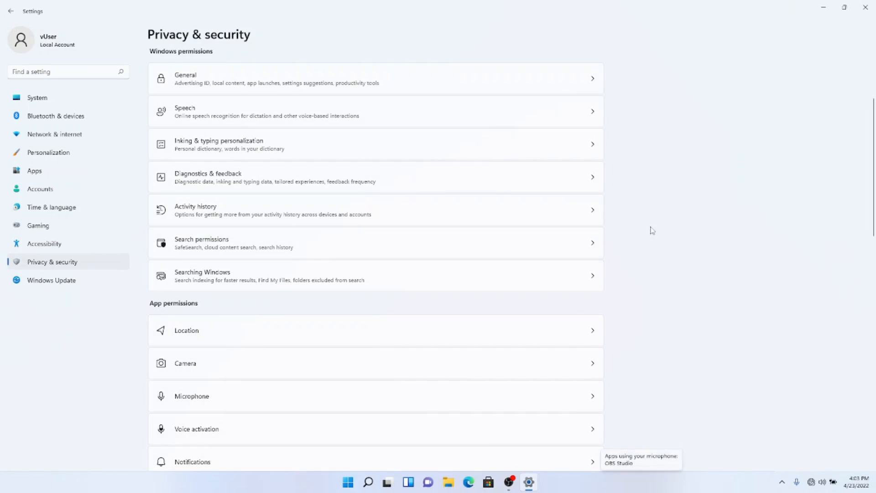
{"action": "scroll", "coordinate": [653, 228], "scroll_direction": "down", "scroll_amount": 4}
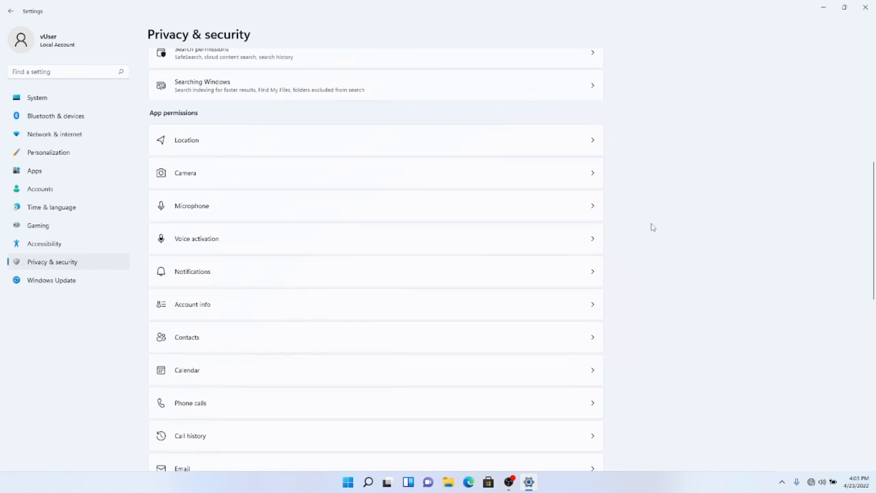
{"action": "scroll", "coordinate": [438, 338], "scroll_direction": "down", "scroll_amount": 3}
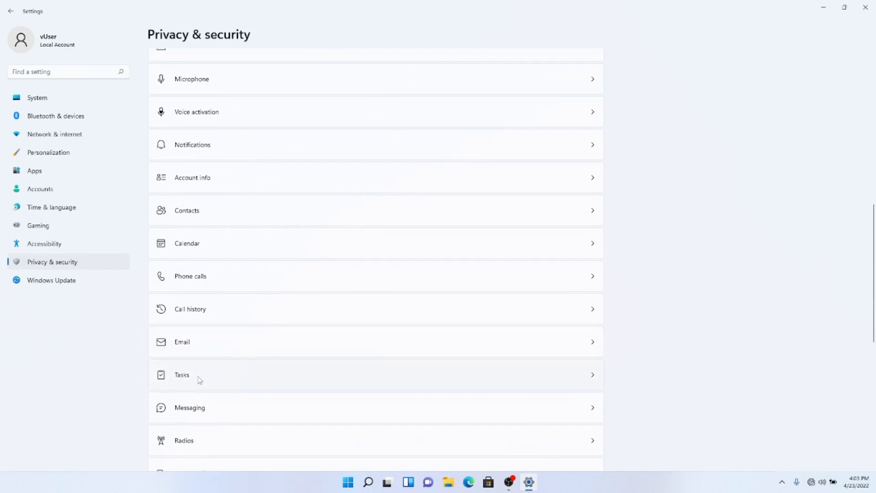
{"action": "left_click", "coordinate": [200, 379]}
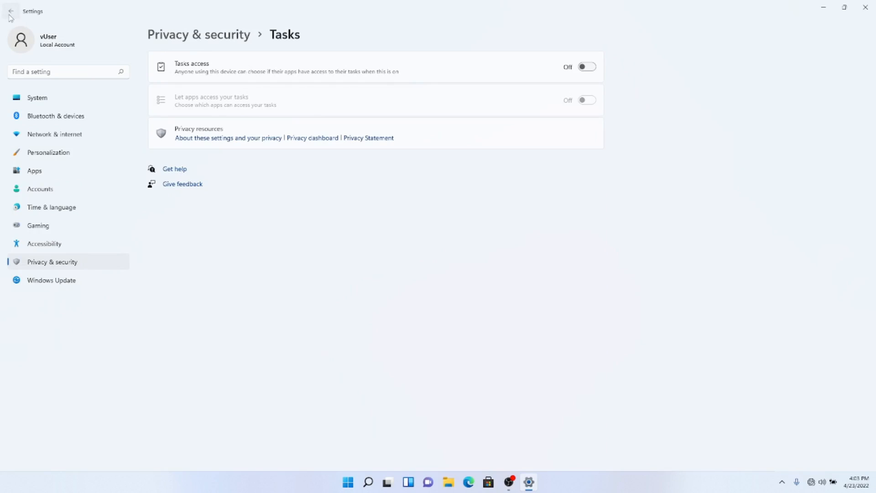
{"action": "left_click", "coordinate": [10, 15]}
Step: Turn off messaging access in the Messaging permissions and return to the Privacy & security overview
{"action": "scroll", "coordinate": [322, 367], "scroll_direction": "down", "scroll_amount": 10}
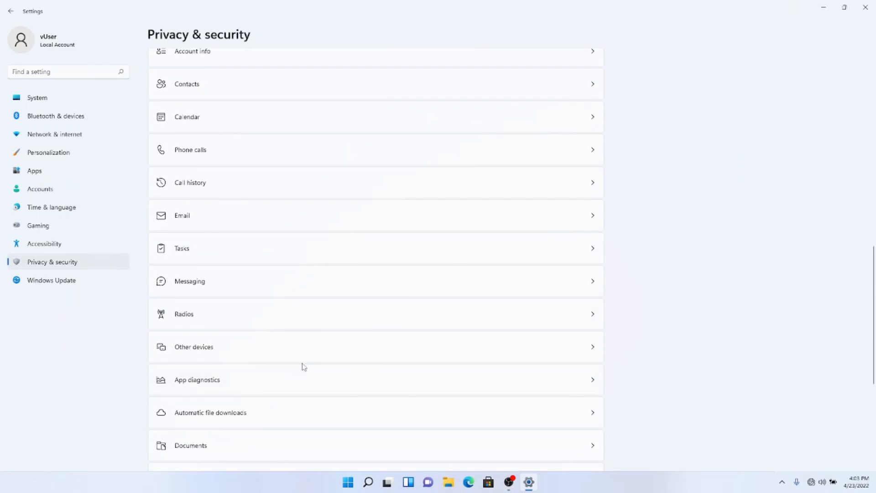
{"action": "left_click", "coordinate": [246, 290]}
{"action": "left_click", "coordinate": [375, 110]}
{"action": "left_click", "coordinate": [587, 67]}
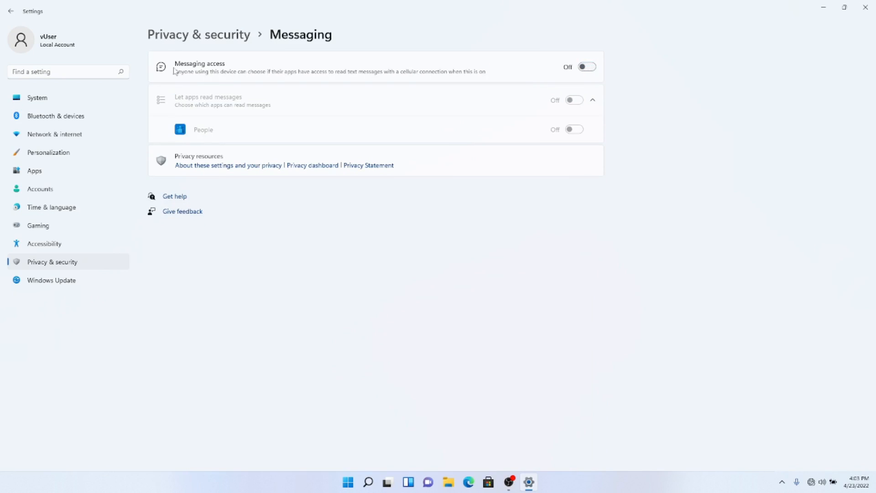
{"action": "left_click", "coordinate": [10, 11]}
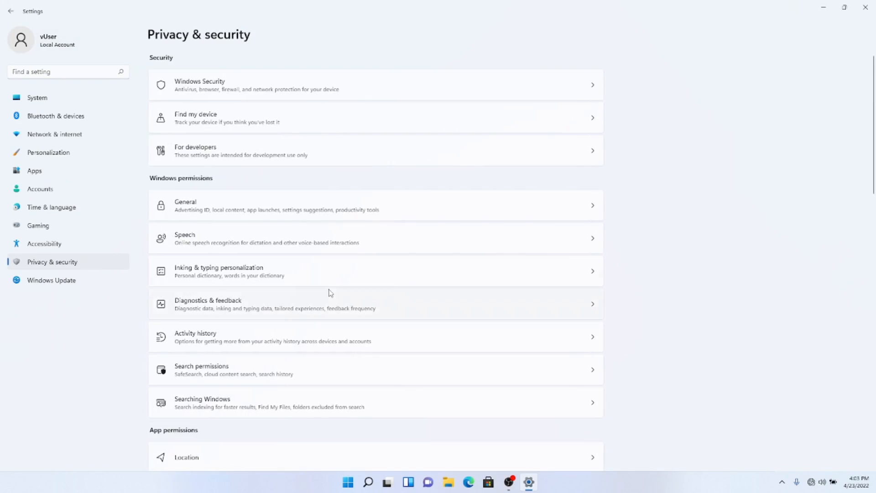
Step: Turn off radio control access in the Radios permissions and return to the Privacy & security overview
{"action": "scroll", "coordinate": [329, 294], "scroll_direction": "down", "scroll_amount": 15}
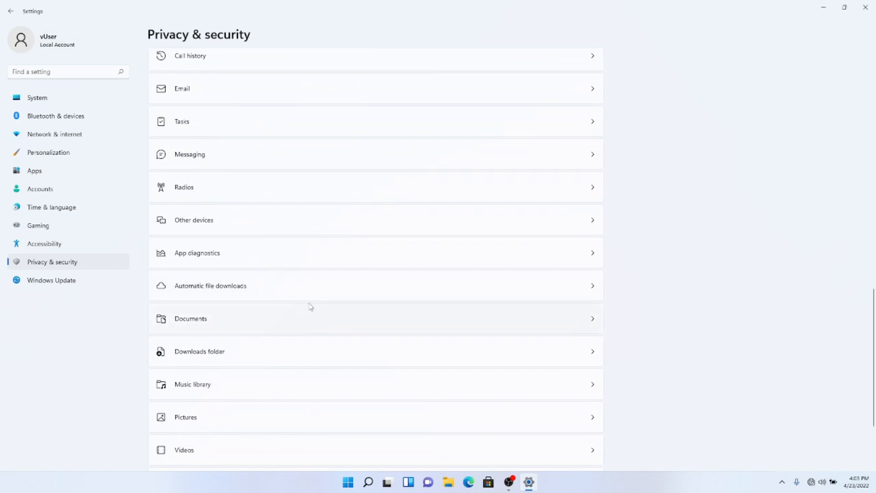
{"action": "left_click", "coordinate": [220, 193]}
{"action": "left_click", "coordinate": [584, 69]}
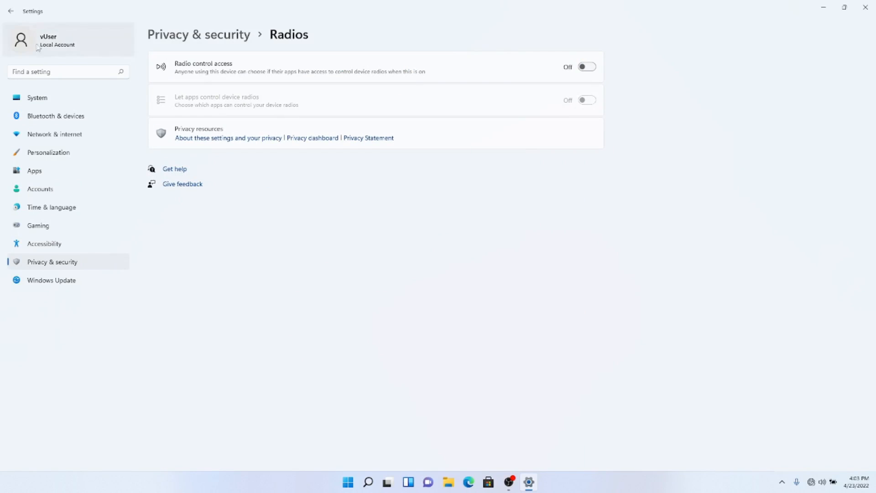
{"action": "left_click", "coordinate": [10, 11]}
Step: Turn off communication with unpaired devices in the Other devices permissions and return to the Privacy & security overview
{"action": "scroll", "coordinate": [355, 302], "scroll_direction": "down", "scroll_amount": 1}
{"action": "scroll", "coordinate": [355, 302], "scroll_direction": "down", "scroll_amount": 15}
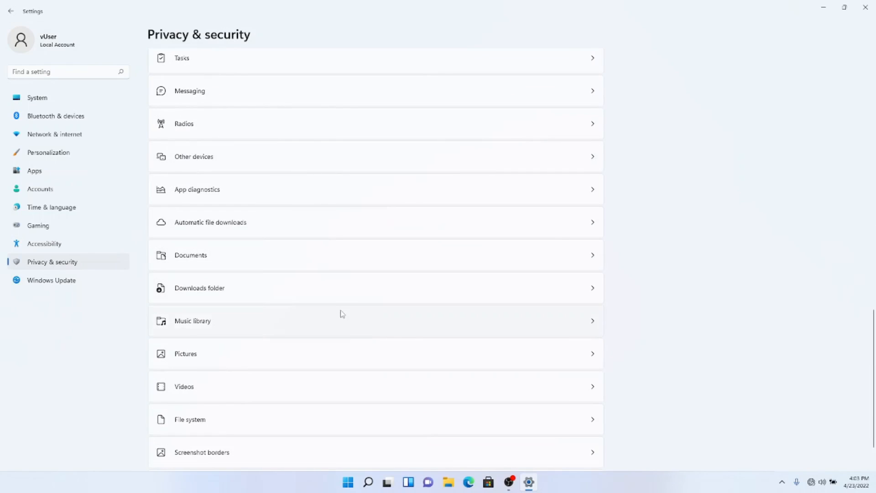
{"action": "left_click", "coordinate": [285, 164]}
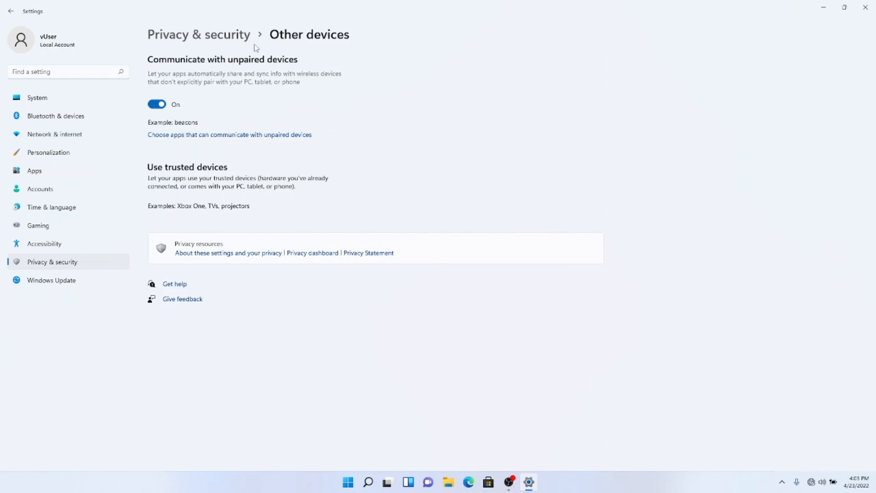
{"action": "left_click", "coordinate": [156, 105]}
{"action": "left_click", "coordinate": [10, 17]}
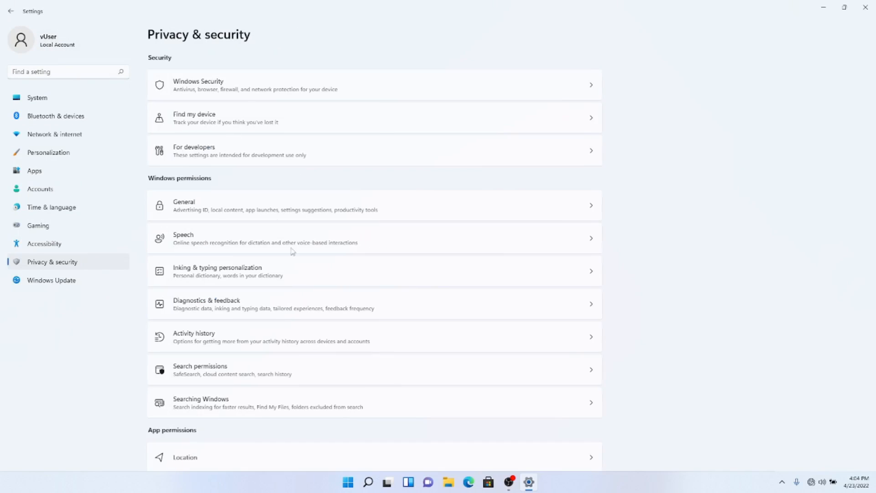
Step: Turn off app diagnostic access in the App diagnostics permissions and return to the Privacy & security overview
{"action": "scroll", "coordinate": [284, 365], "scroll_direction": "down", "scroll_amount": 7}
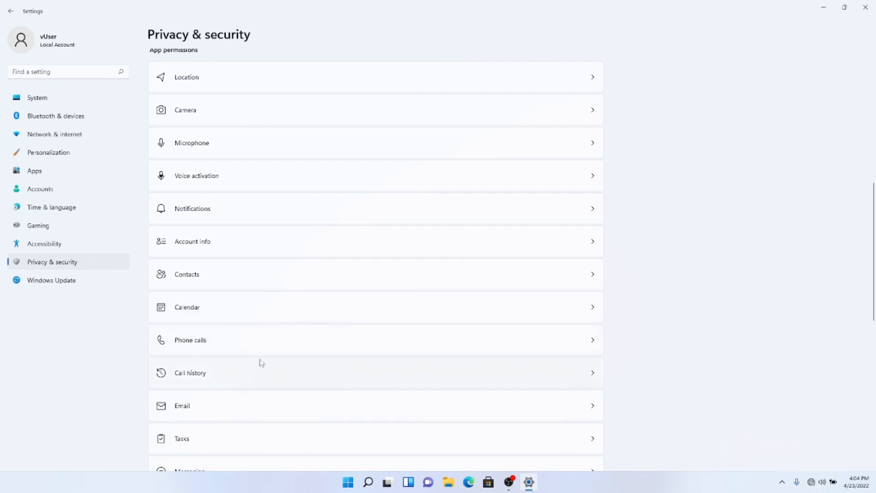
{"action": "scroll", "coordinate": [448, 369], "scroll_direction": "down", "scroll_amount": 5}
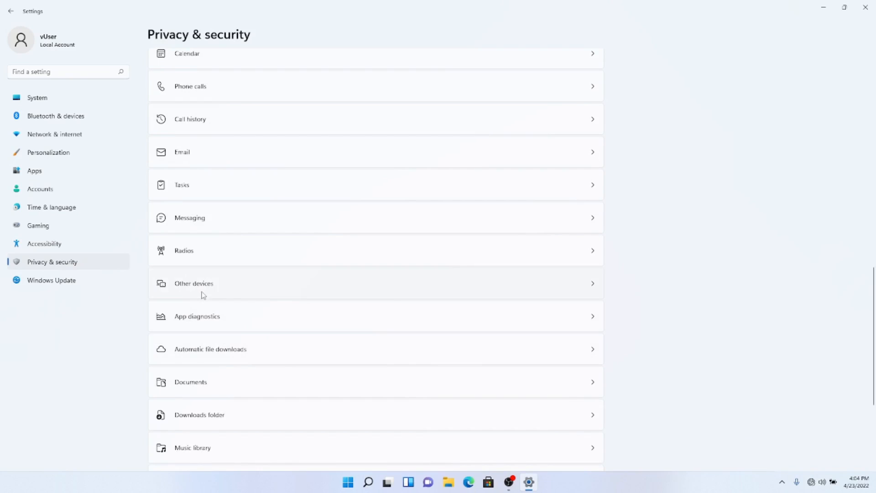
{"action": "left_click", "coordinate": [226, 328]}
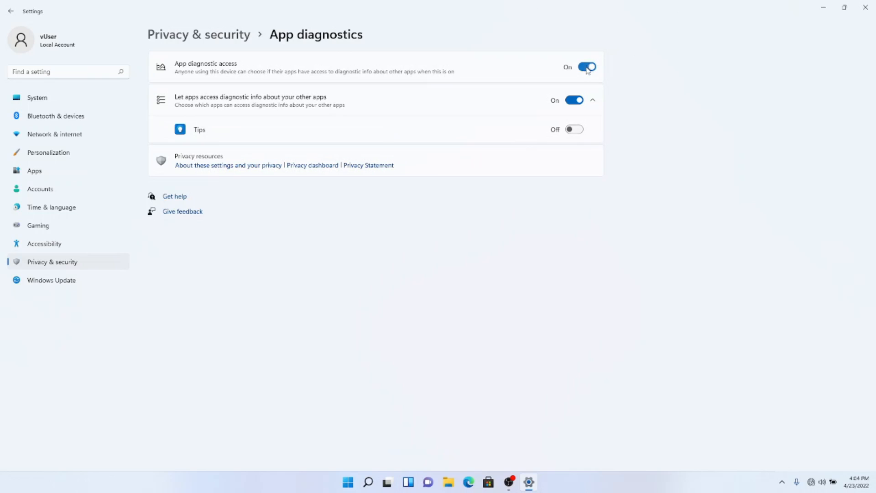
{"action": "left_click", "coordinate": [587, 68]}
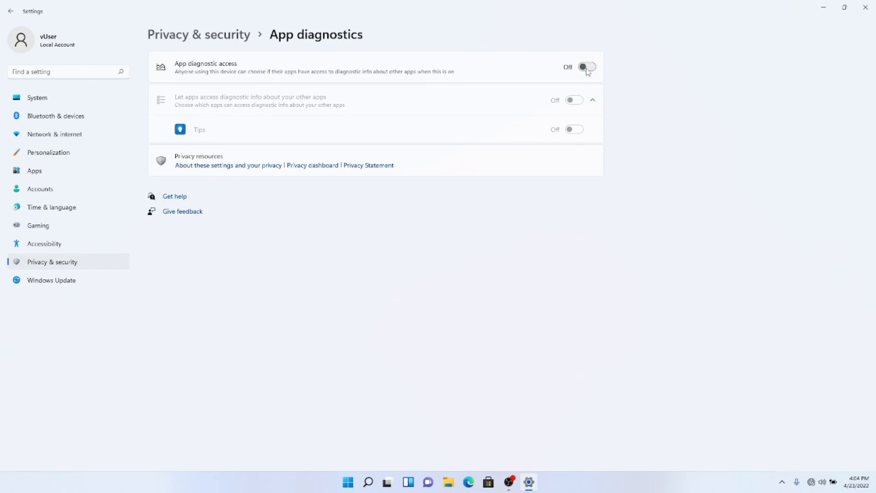
{"action": "left_click", "coordinate": [11, 11]}
Step: Review the Automatic file downloads permissions and return to the Privacy & security overview
{"action": "scroll", "coordinate": [250, 358], "scroll_direction": "down", "scroll_amount": 10}
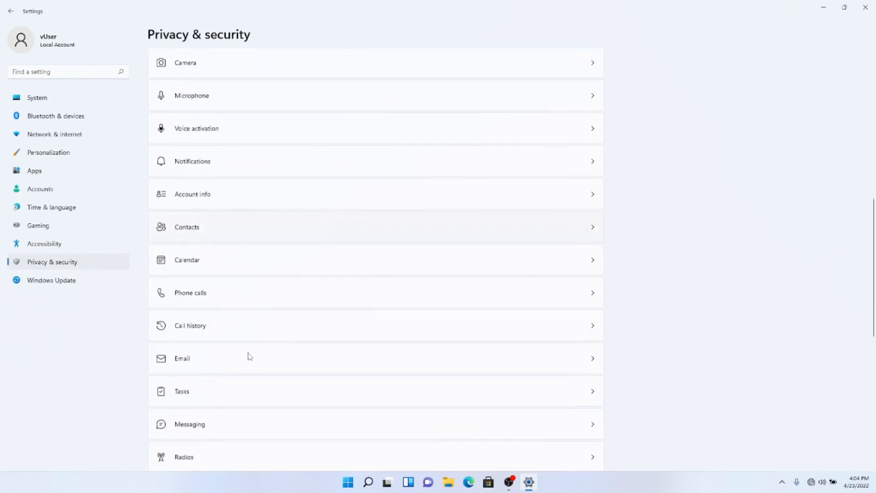
{"action": "scroll", "coordinate": [250, 357], "scroll_direction": "down", "scroll_amount": 6}
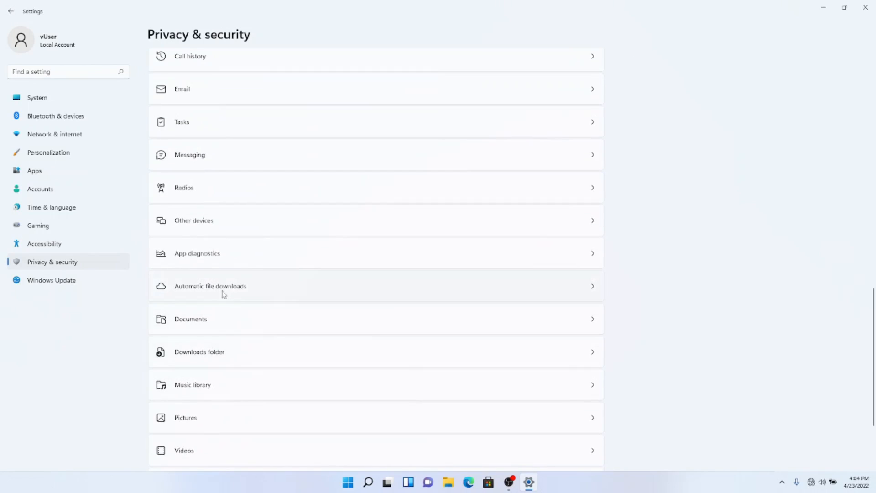
{"action": "left_click", "coordinate": [218, 293]}
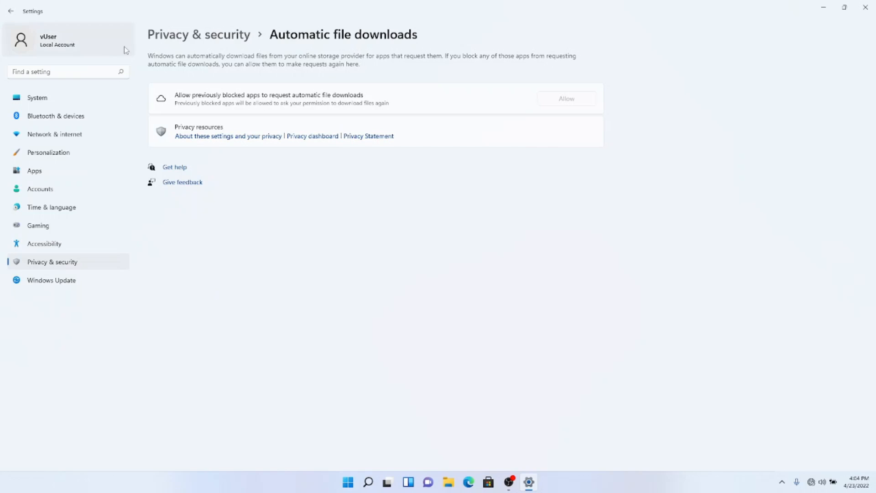
{"action": "left_click", "coordinate": [11, 11]}
Step: Reopen the Radios permissions to check the radio control access setting, and return to the Privacy & security overview
{"action": "scroll", "coordinate": [229, 413], "scroll_direction": "down", "scroll_amount": 10}
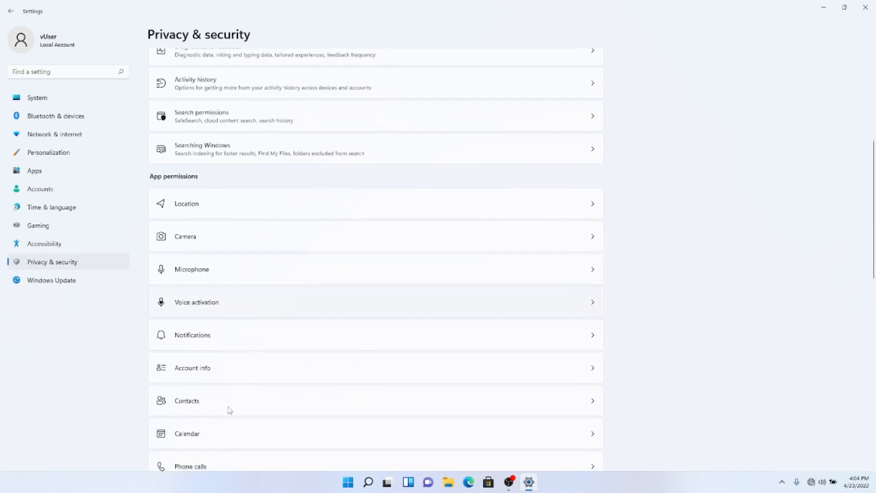
{"action": "scroll", "coordinate": [230, 410], "scroll_direction": "down", "scroll_amount": 2}
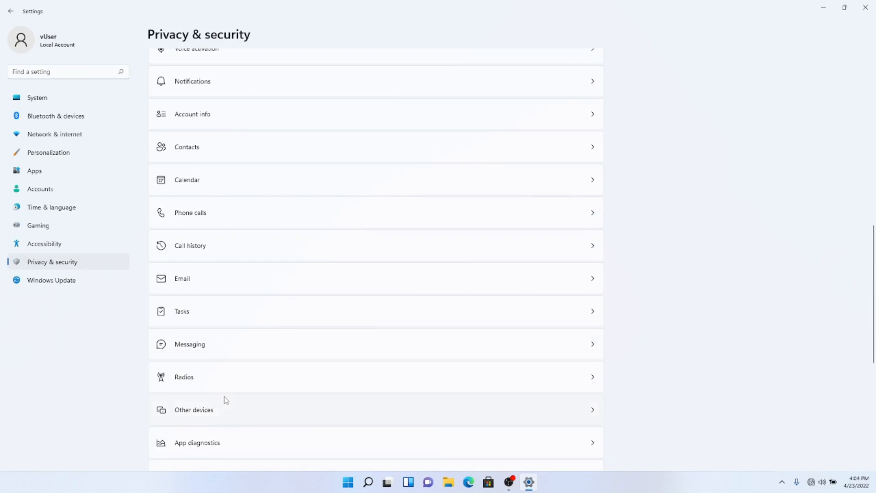
{"action": "left_click", "coordinate": [211, 379]}
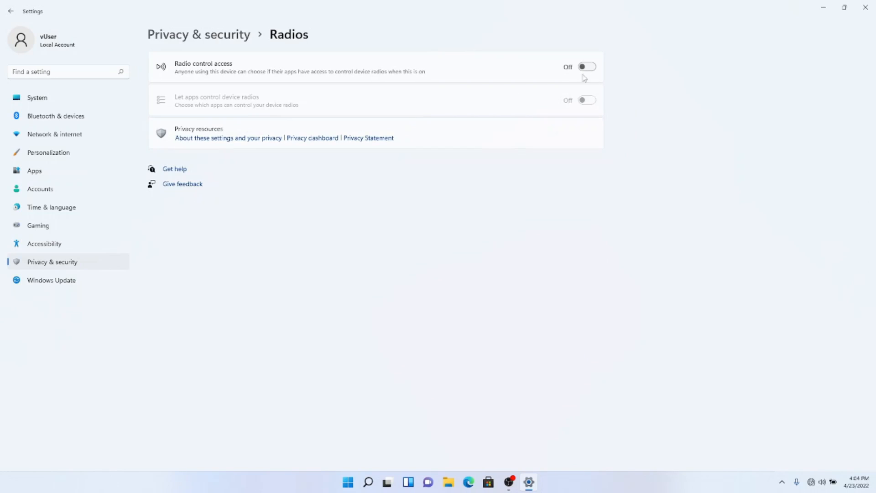
{"action": "left_click", "coordinate": [8, 14]}
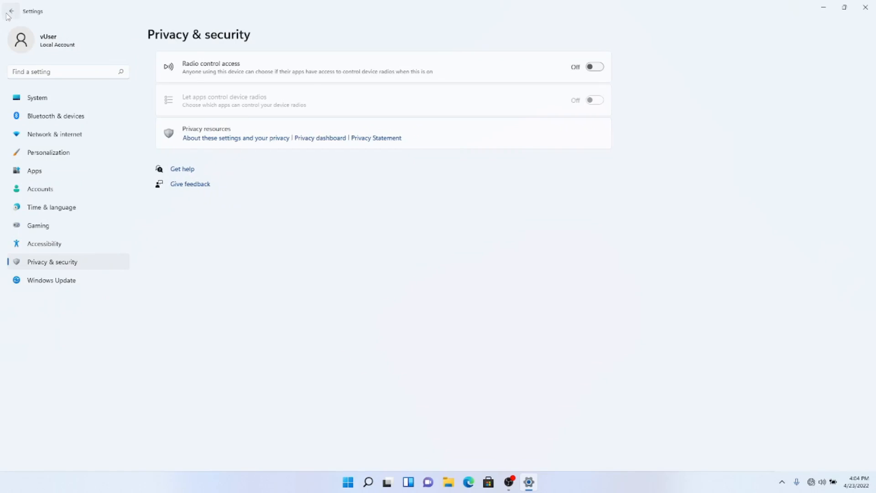
Step: Review the File system permissions for app access to all files and return to the Privacy & security overview
{"action": "scroll", "coordinate": [364, 378], "scroll_direction": "down", "scroll_amount": 6}
{"action": "scroll", "coordinate": [345, 417], "scroll_direction": "down", "scroll_amount": 5}
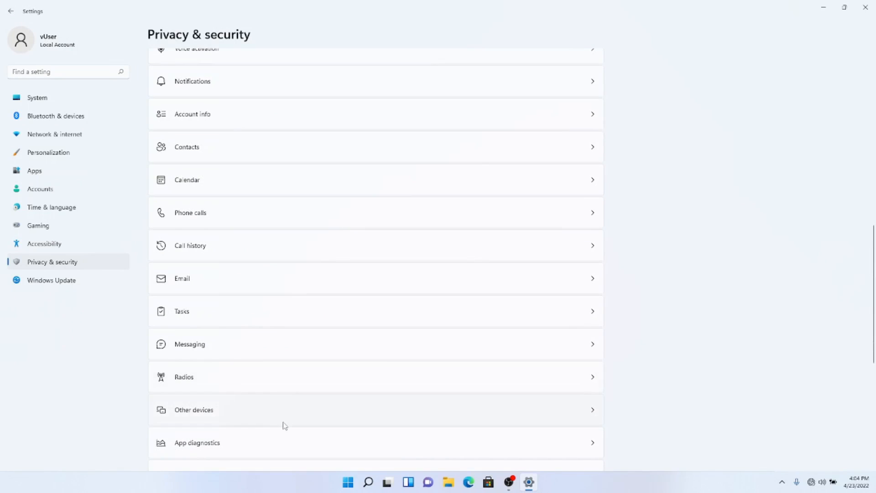
{"action": "scroll", "coordinate": [269, 374], "scroll_direction": "down", "scroll_amount": 3}
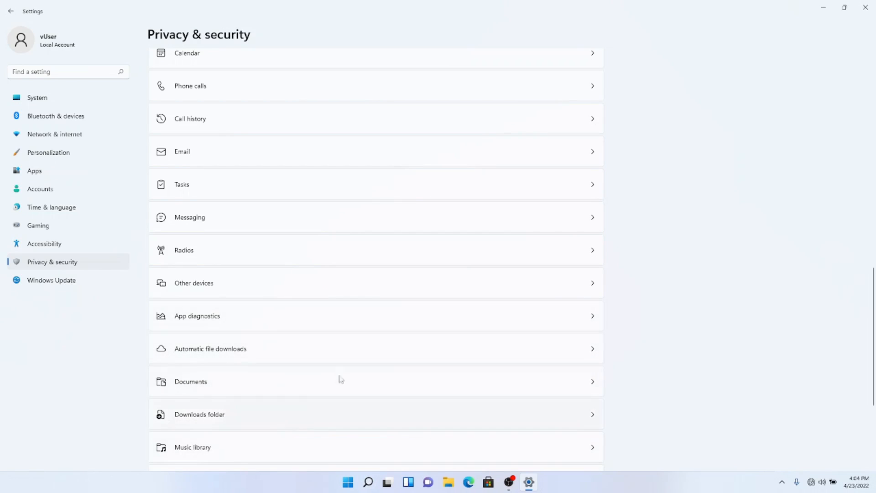
{"action": "scroll", "coordinate": [281, 464], "scroll_direction": "down", "scroll_amount": 5}
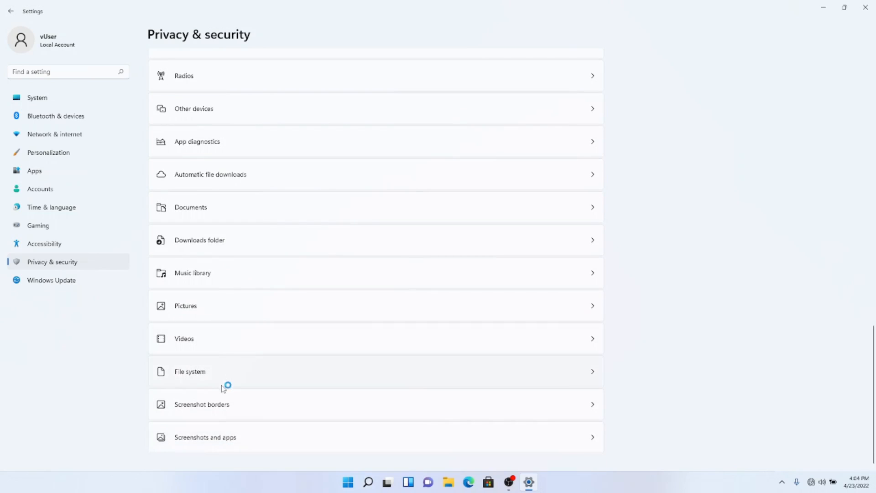
{"action": "left_click", "coordinate": [216, 371]}
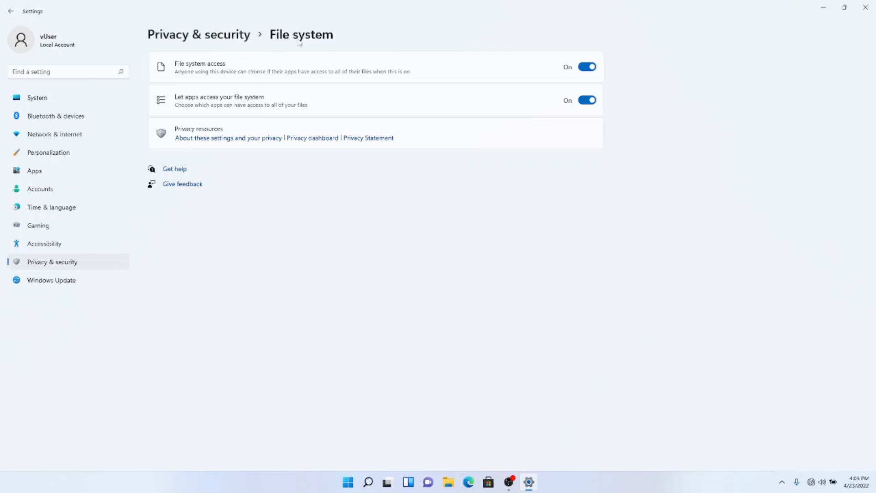
{"action": "left_click", "coordinate": [12, 12]}
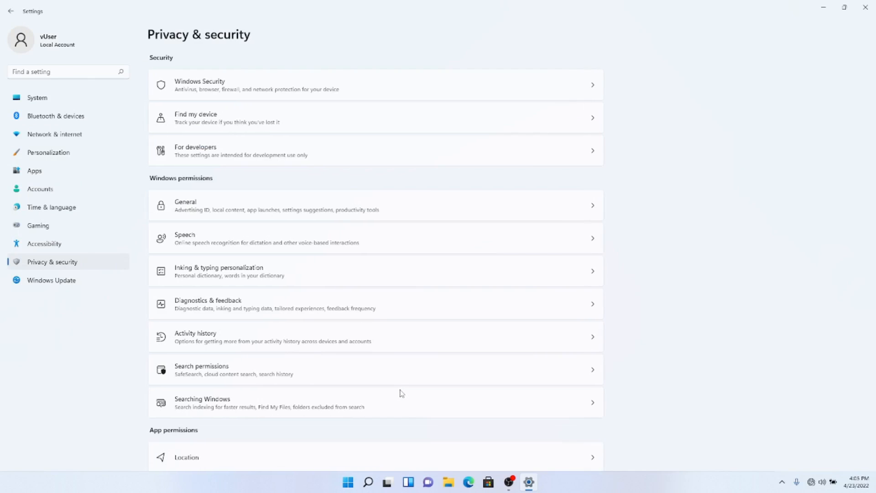
Step: Open the Videos permissions and examine the library folders in a restored-down File Explorer window placed below the access settings
{"action": "scroll", "coordinate": [401, 393], "scroll_direction": "down", "scroll_amount": 15}
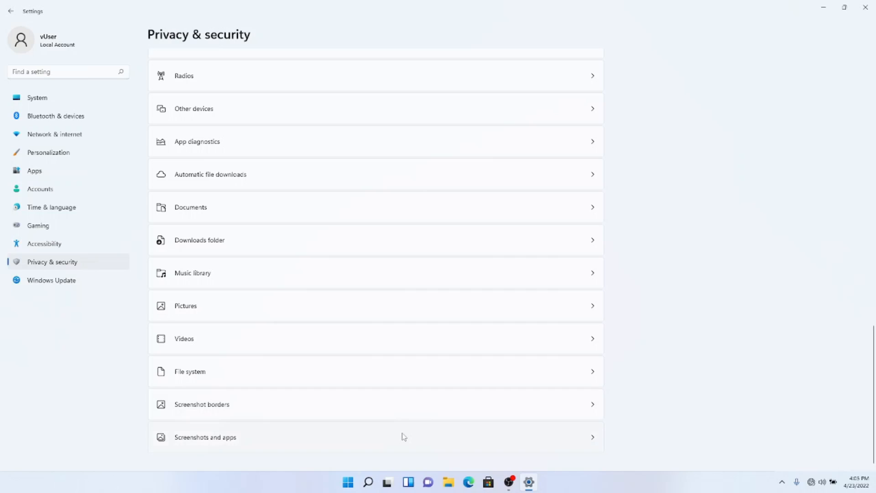
{"action": "left_click", "coordinate": [245, 348]}
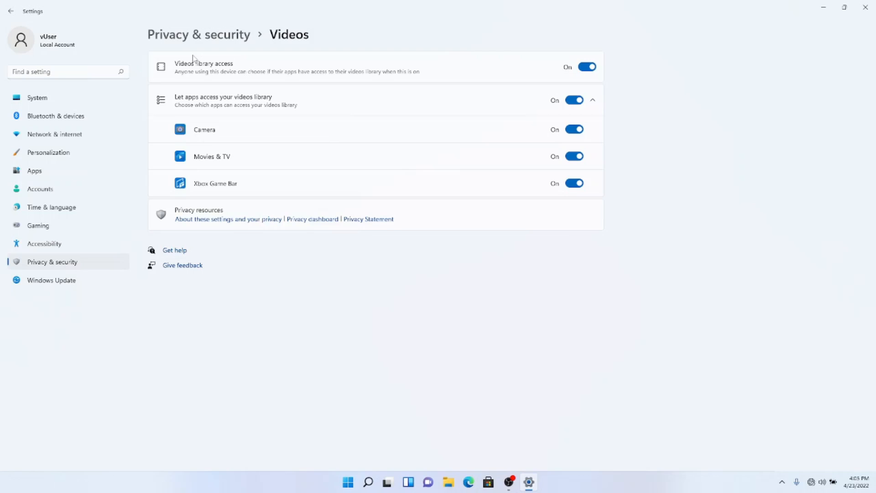
{"action": "left_click", "coordinate": [448, 482]}
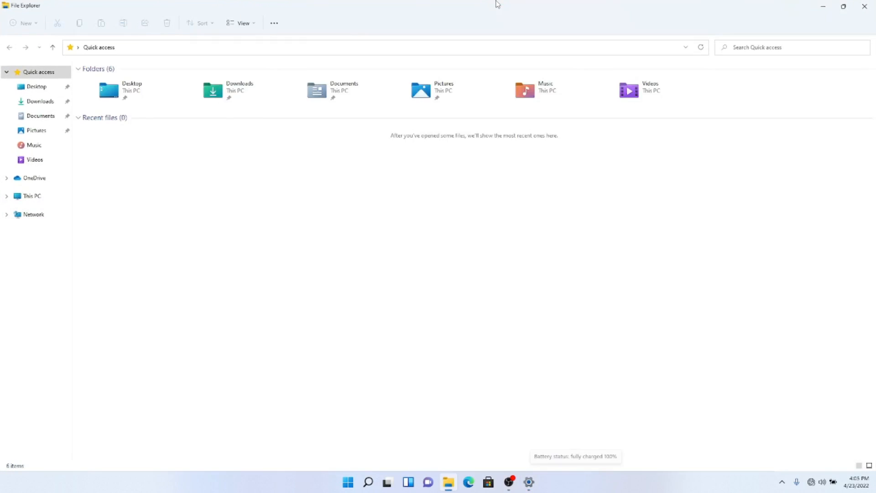
{"action": "double_click", "coordinate": [496, 3]}
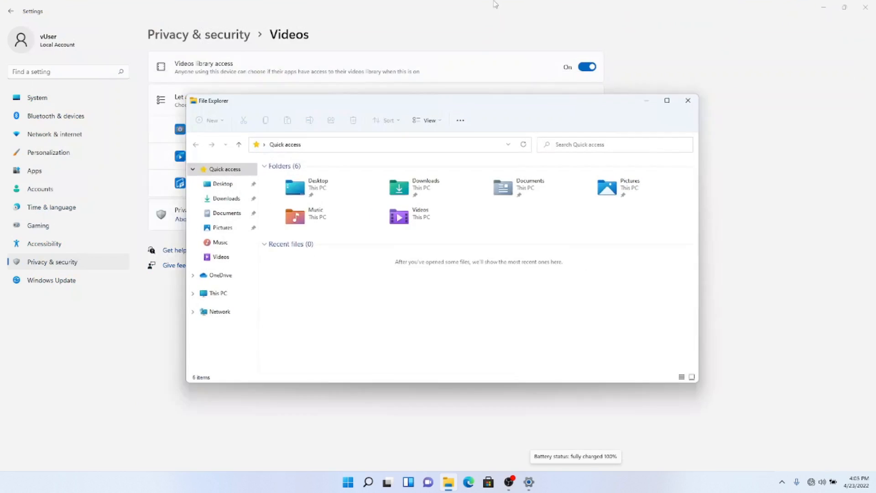
{"action": "left_click_drag", "start_coordinate": [403, 108], "coordinate": [294, 221]}
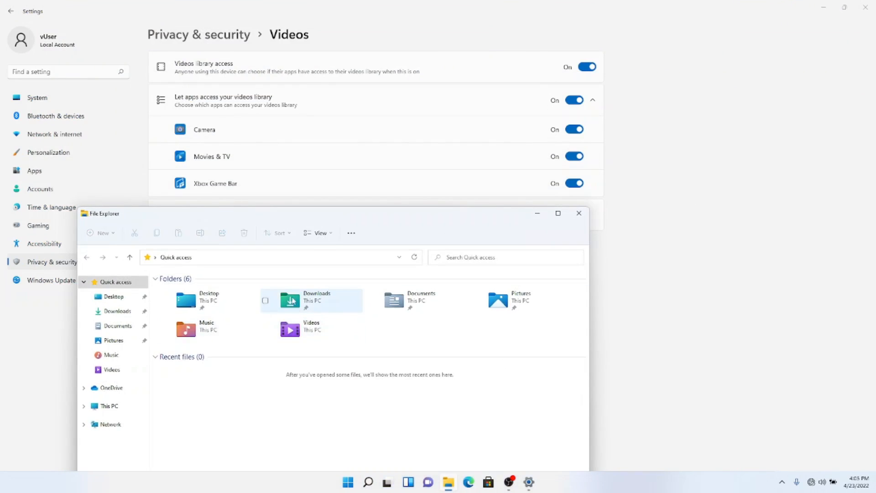
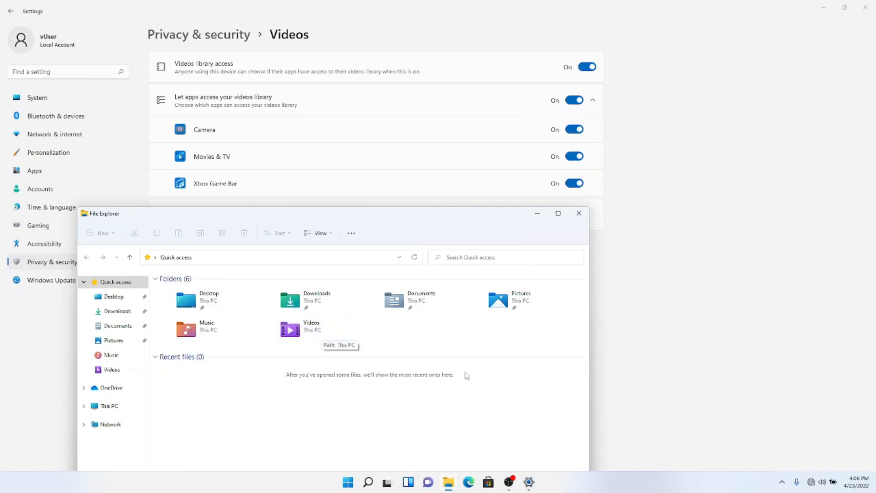
Step: Close File Explorer, turn off videos library access for Xbox Game Bar, and return to the Privacy & security overview
{"action": "left_click", "coordinate": [579, 214]}
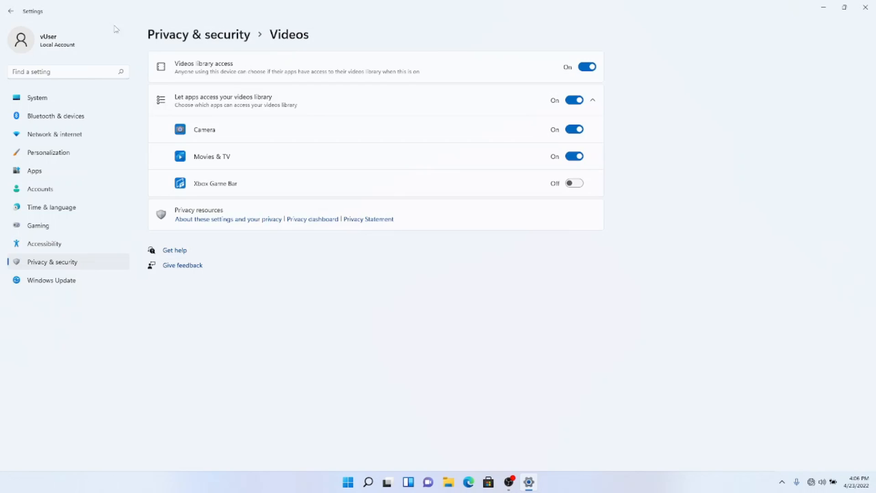
{"action": "left_click", "coordinate": [10, 15]}
Step: Turn off documents library access for Feedback Hub in the Documents permissions and return to the Privacy & security overview
{"action": "scroll", "coordinate": [426, 378], "scroll_direction": "down", "scroll_amount": 10}
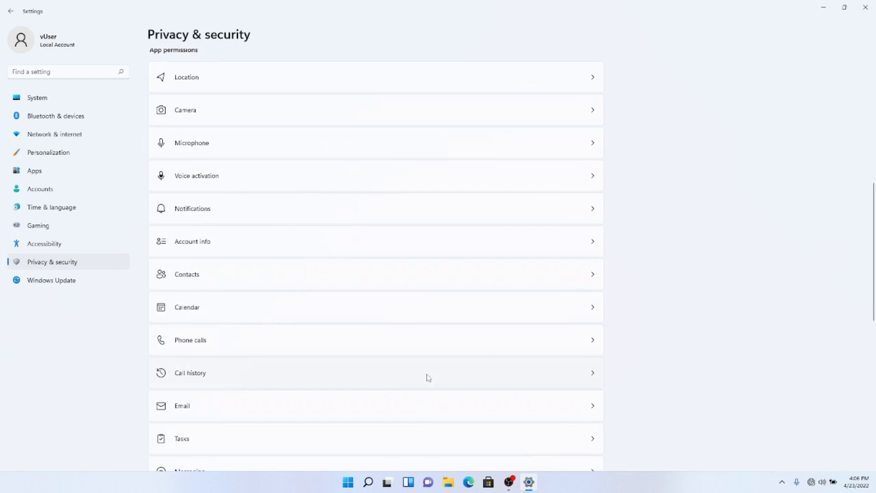
{"action": "scroll", "coordinate": [421, 380], "scroll_direction": "down", "scroll_amount": 6}
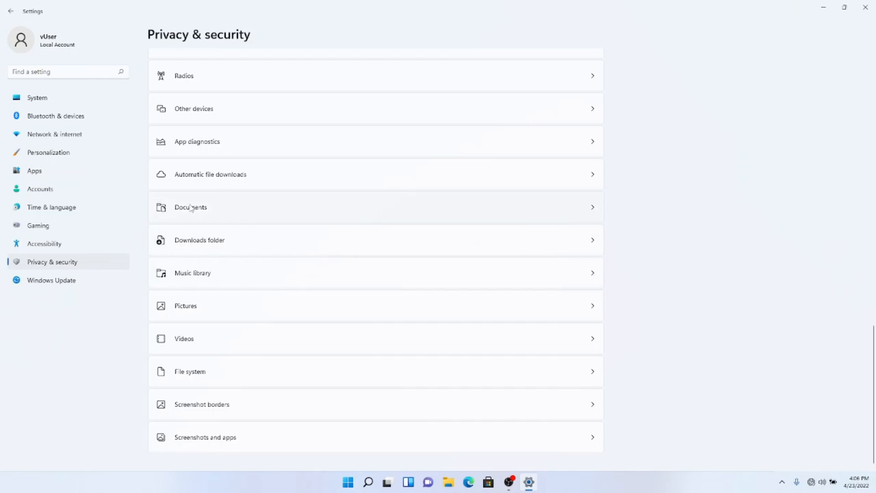
{"action": "left_click", "coordinate": [181, 218]}
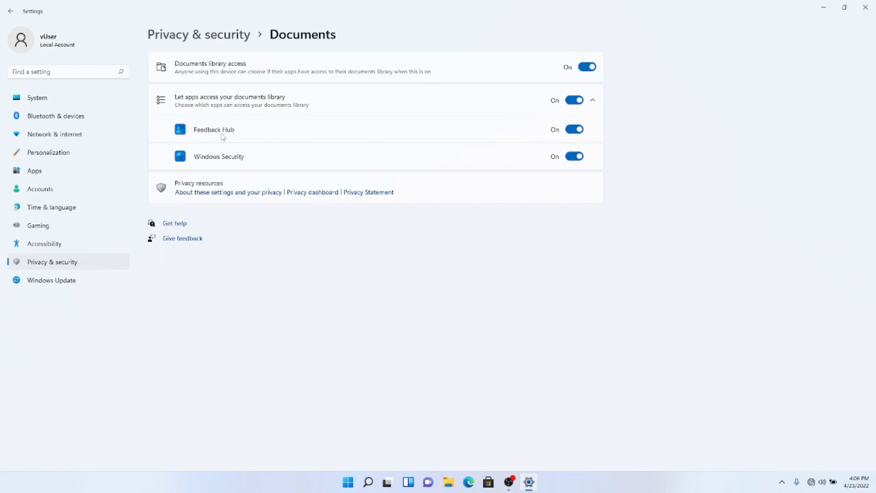
{"action": "left_click", "coordinate": [573, 130]}
{"action": "left_click", "coordinate": [11, 11]}
Step: Turn off music library access for Groove Music in the Music library permissions and return to the Privacy & security overview
{"action": "scroll", "coordinate": [289, 415], "scroll_direction": "down", "scroll_amount": 15}
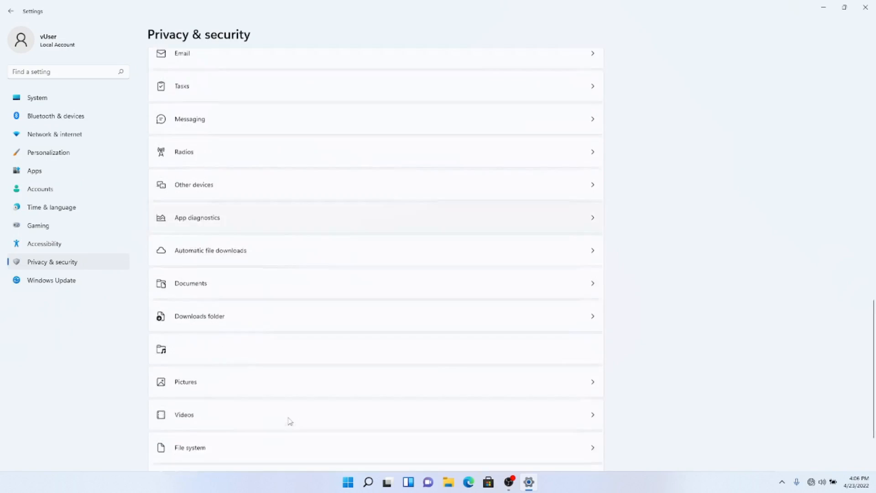
{"action": "scroll", "coordinate": [290, 421], "scroll_direction": "down", "scroll_amount": 1}
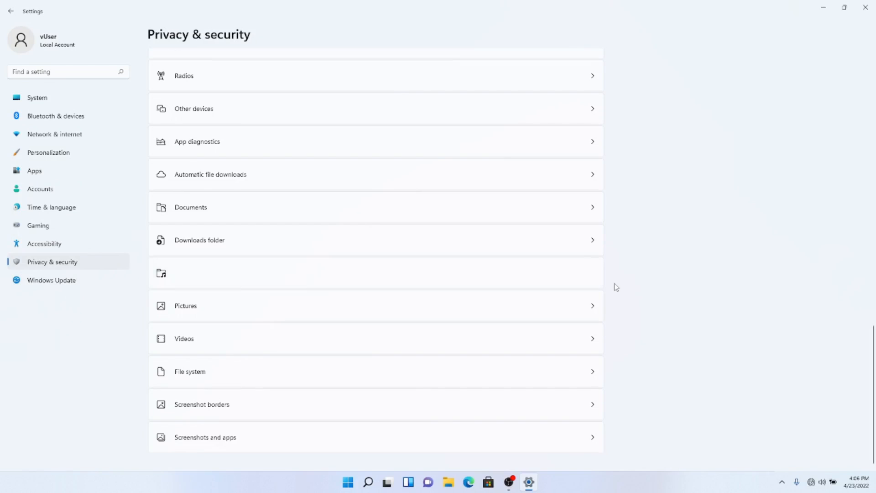
{"action": "scroll", "coordinate": [612, 278], "scroll_direction": "up", "scroll_amount": 15}
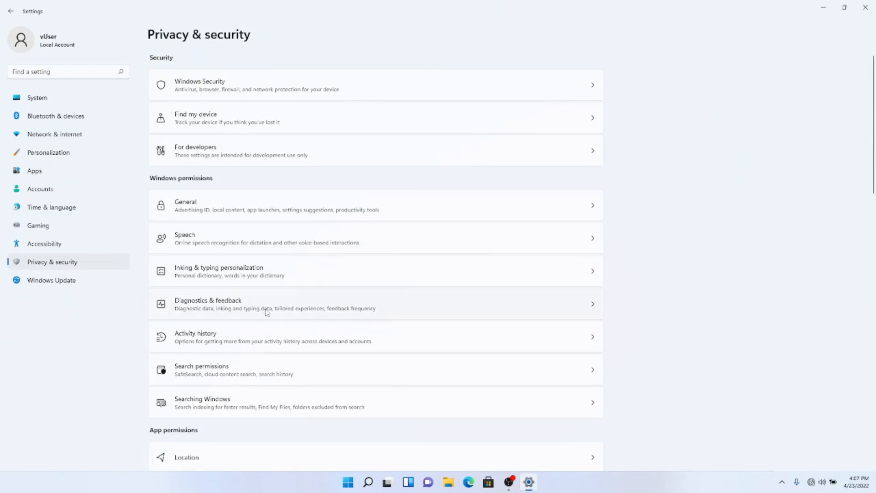
{"action": "scroll", "coordinate": [267, 312], "scroll_direction": "down", "scroll_amount": 8}
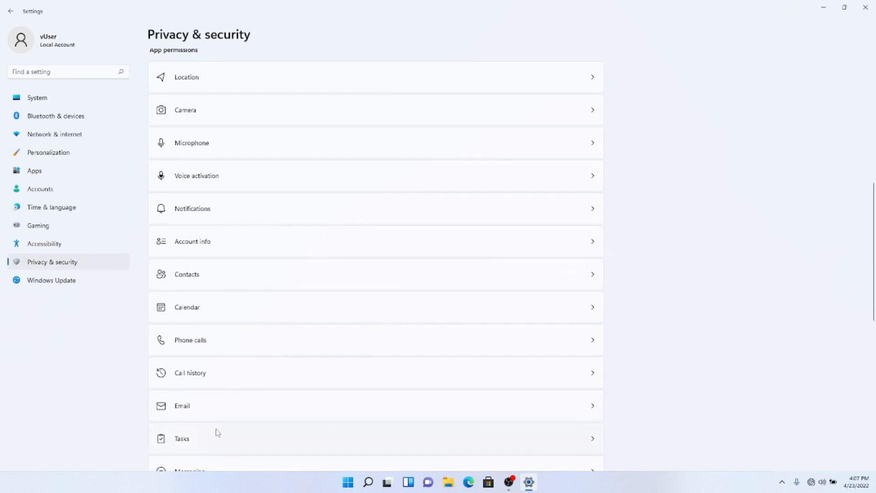
{"action": "scroll", "coordinate": [219, 420], "scroll_direction": "down", "scroll_amount": 8}
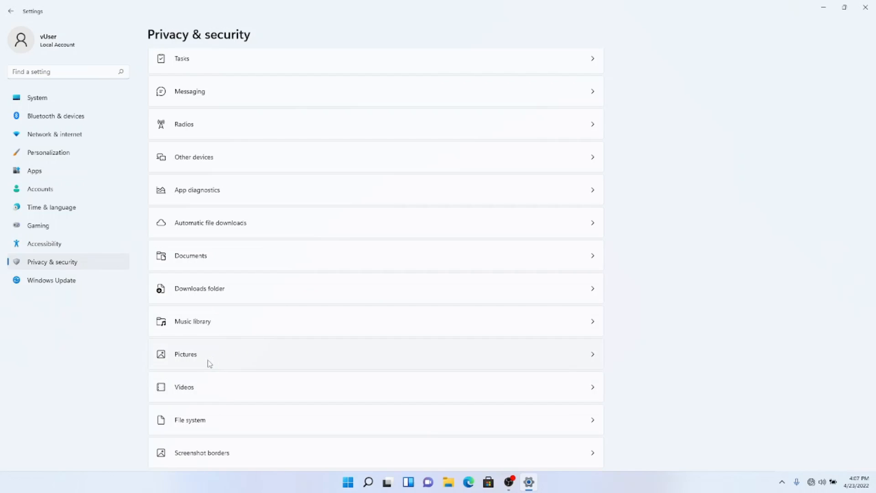
{"action": "left_click", "coordinate": [215, 320]}
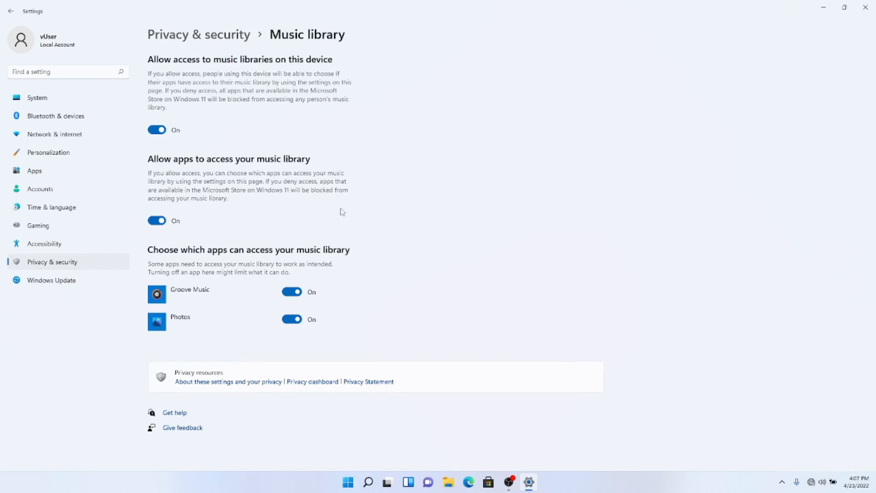
{"action": "left_click", "coordinate": [296, 294]}
{"action": "left_click", "coordinate": [10, 10]}
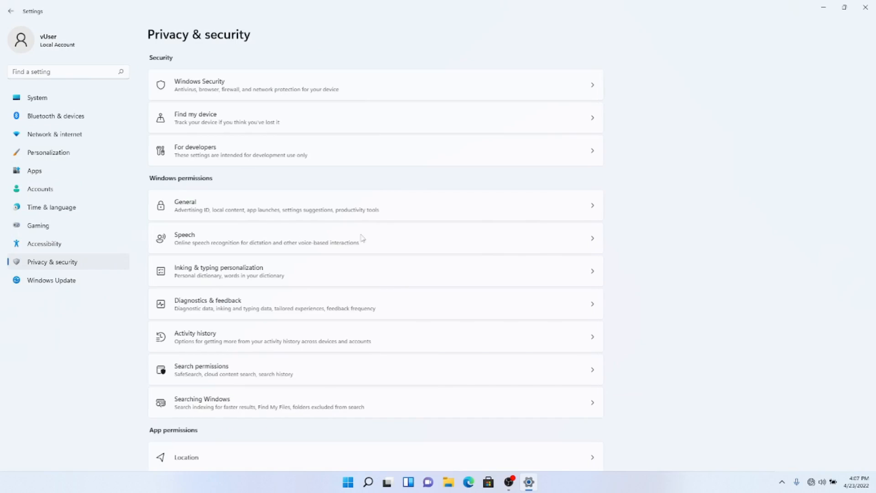
Step: Turn off pictures library access for Xbox Game Bar and Feedback Hub in the Pictures permissions and return to the overview
{"action": "scroll", "coordinate": [346, 344], "scroll_direction": "down", "scroll_amount": 10}
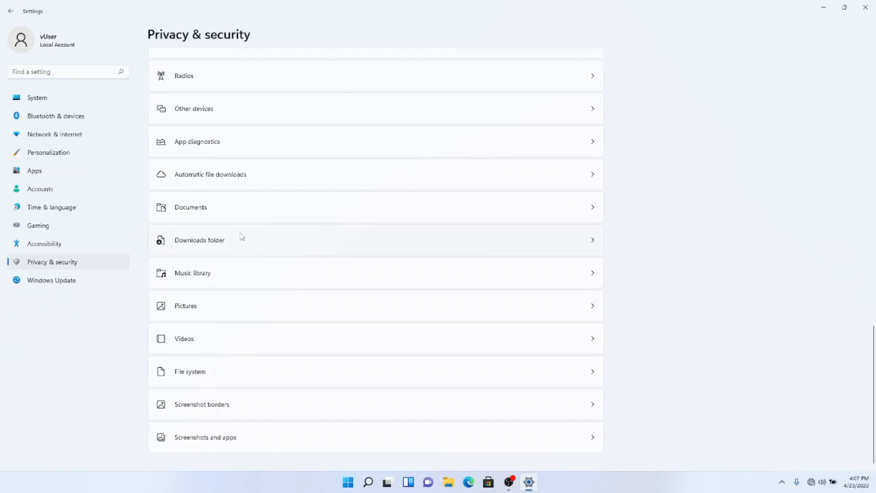
{"action": "left_click", "coordinate": [182, 318]}
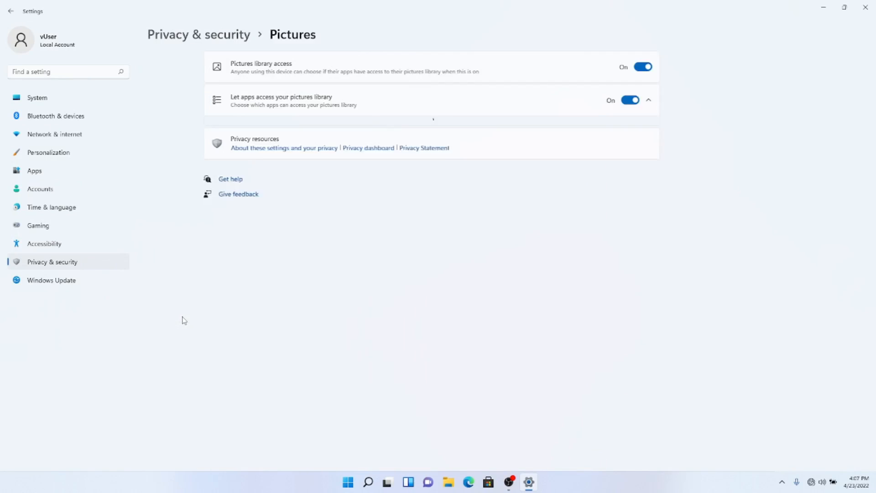
{"action": "left_click", "coordinate": [574, 156]}
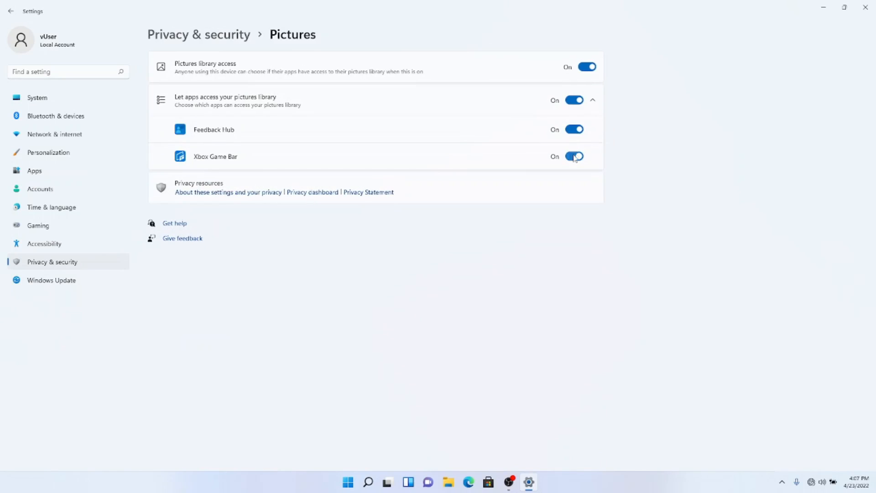
{"action": "left_click", "coordinate": [574, 131]}
{"action": "left_click", "coordinate": [10, 9]}
Step: Review the app access settings for the Downloads folder and Documents, returning to the Privacy & security overview
{"action": "scroll", "coordinate": [268, 401], "scroll_direction": "down", "scroll_amount": 15}
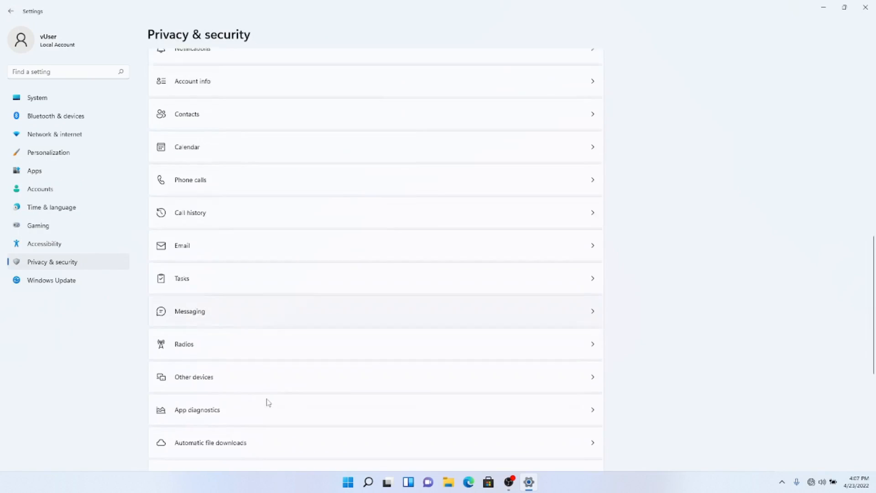
{"action": "scroll", "coordinate": [268, 403], "scroll_direction": "down", "scroll_amount": 2}
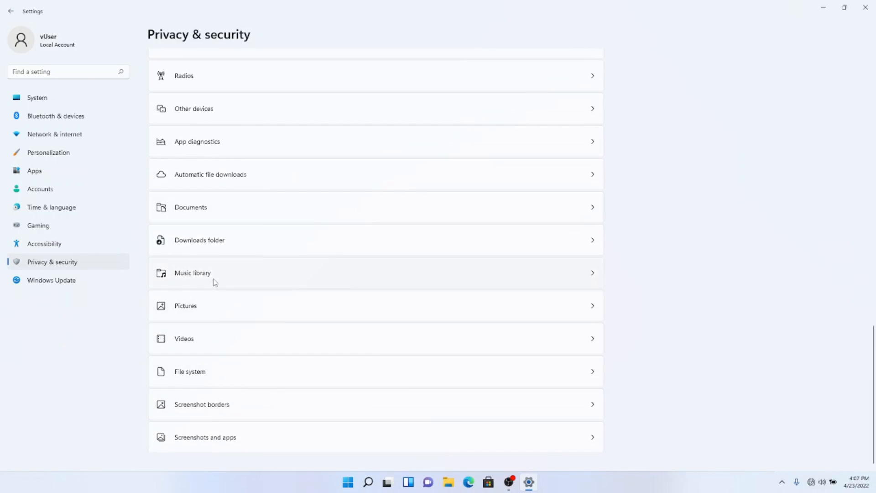
{"action": "left_click", "coordinate": [215, 240]}
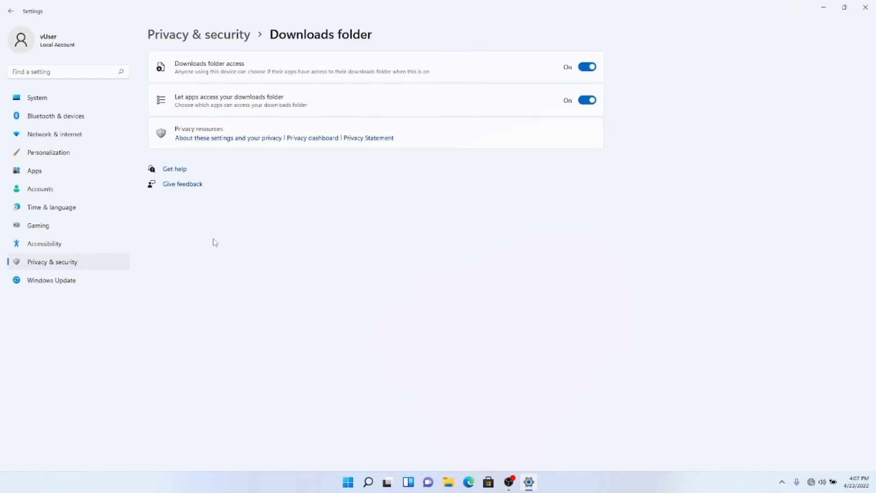
{"action": "left_click", "coordinate": [11, 13]}
{"action": "scroll", "coordinate": [283, 428], "scroll_direction": "down", "scroll_amount": 10}
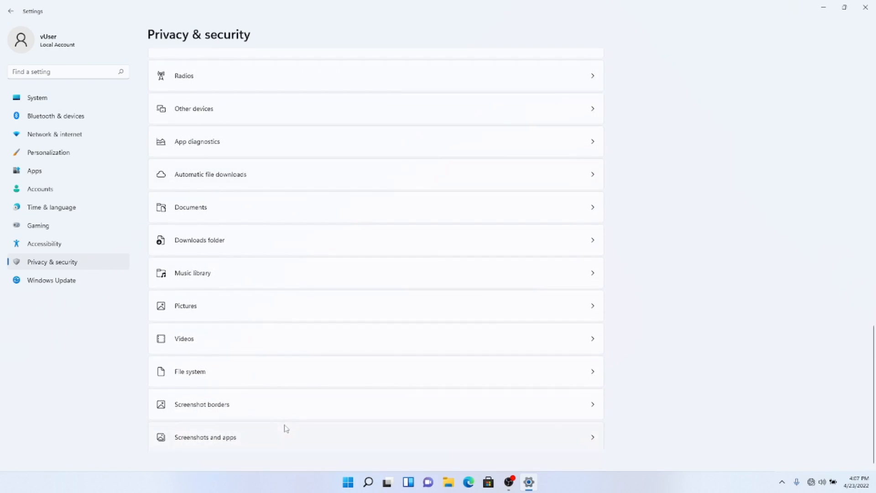
{"action": "left_click", "coordinate": [241, 203]}
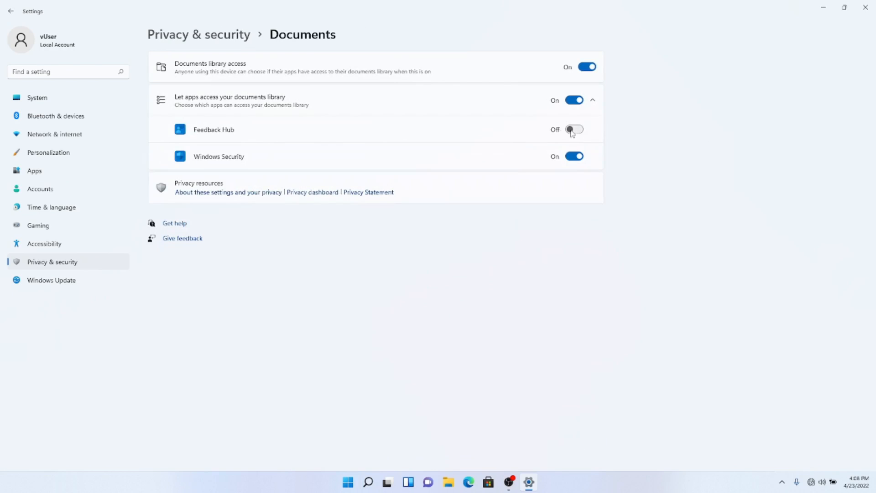
{"action": "left_click", "coordinate": [10, 11]}
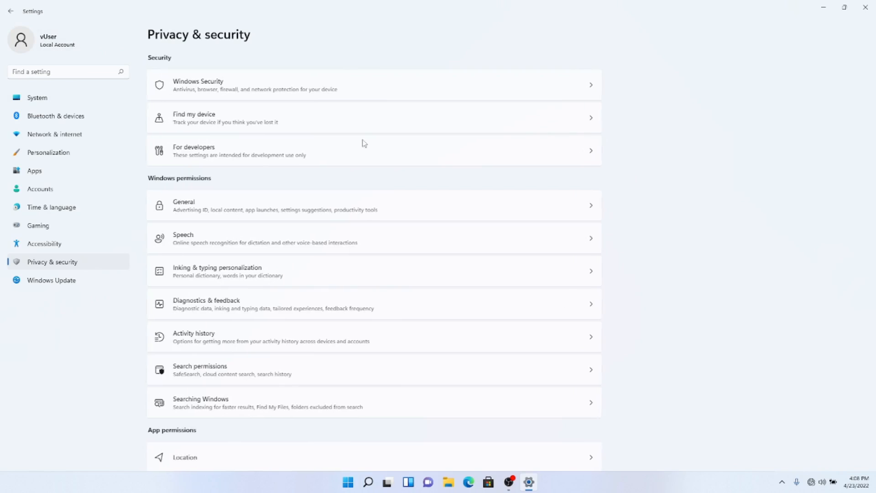
Step: Review the Automatic file downloads permission and look over the remaining entries in the Privacy & security overview
{"action": "scroll", "coordinate": [594, 401], "scroll_direction": "down", "scroll_amount": 15}
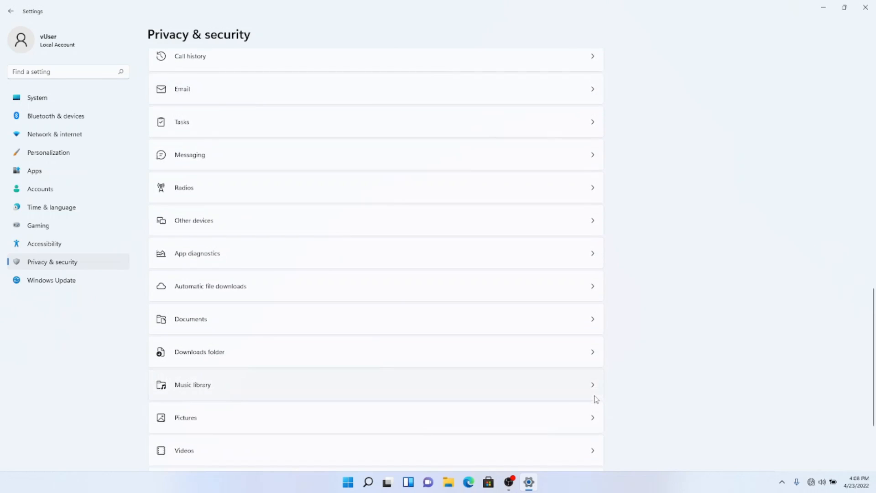
{"action": "left_click", "coordinate": [208, 296]}
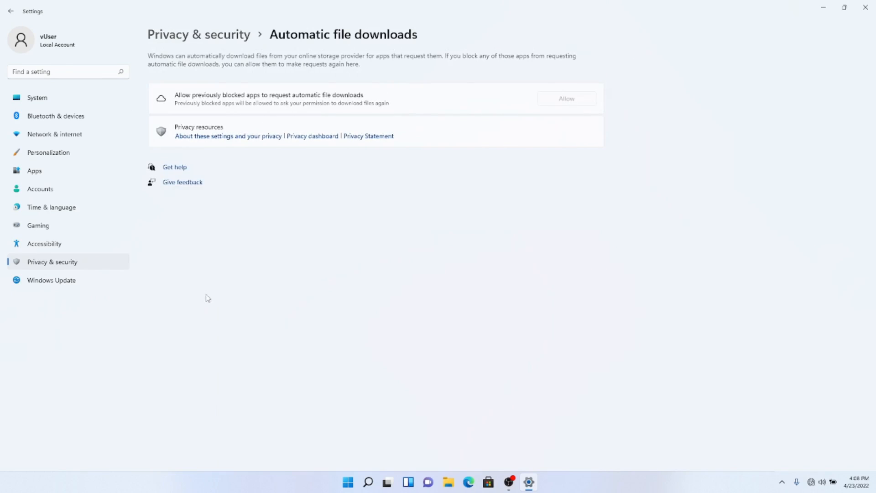
{"action": "left_click", "coordinate": [11, 11]}
{"action": "scroll", "coordinate": [375, 352], "scroll_direction": "down", "scroll_amount": 5}
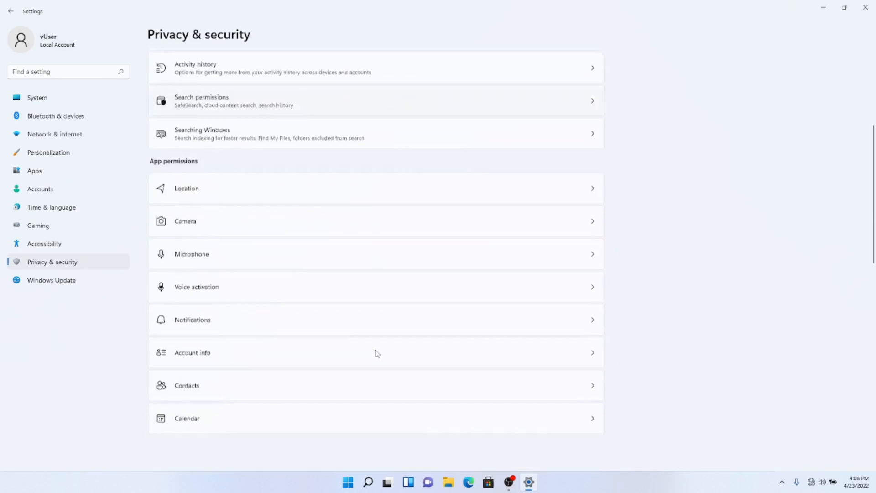
{"action": "scroll", "coordinate": [375, 353], "scroll_direction": "down", "scroll_amount": 10}
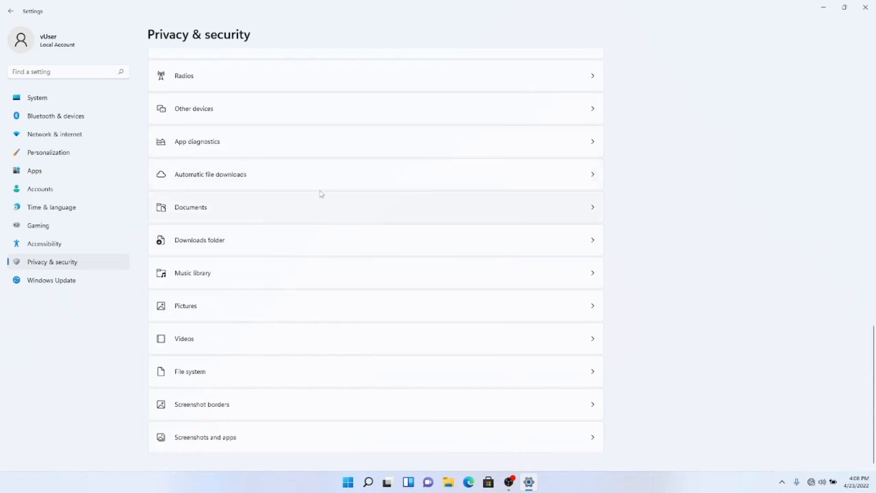
{"action": "scroll", "coordinate": [333, 219], "scroll_direction": "up", "scroll_amount": 15}
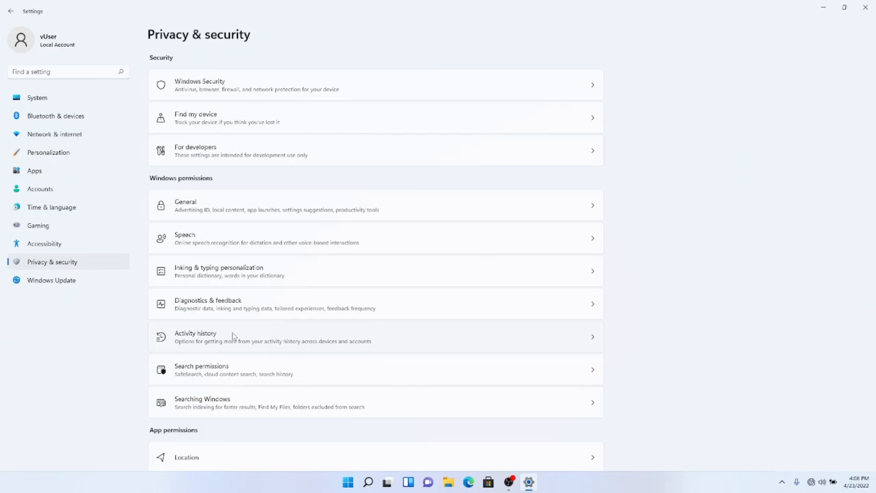
Step: Open Apps & features in the Apps settings and look through the full list of installed apps
{"action": "left_click", "coordinate": [71, 176]}
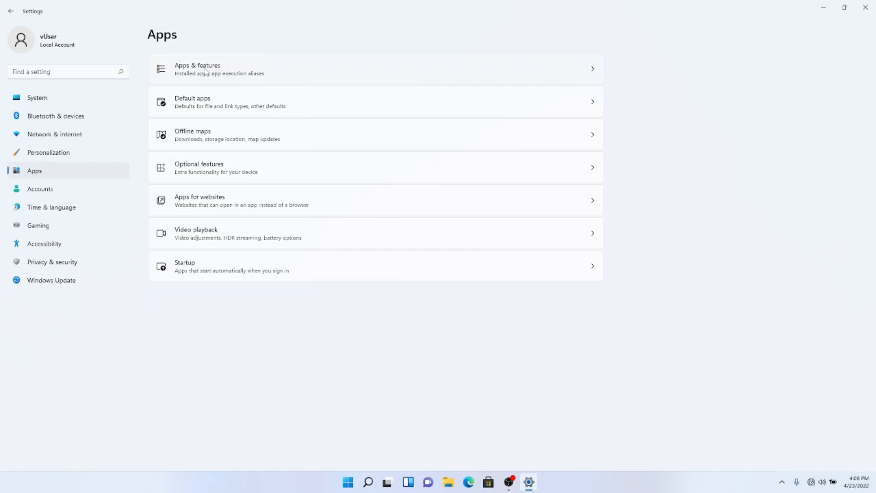
{"action": "left_click", "coordinate": [583, 68]}
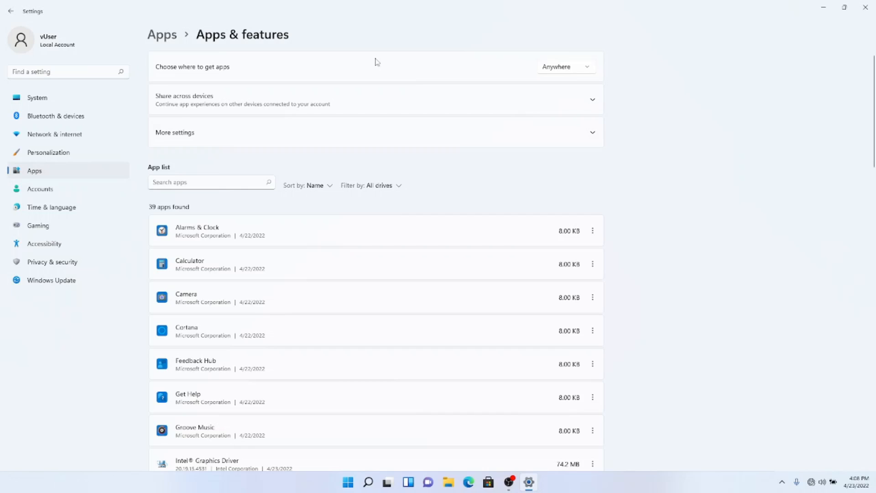
{"action": "mouse_move", "coordinate": [507, 484]}
{"action": "scroll", "coordinate": [764, 302], "scroll_direction": "down", "scroll_amount": 2}
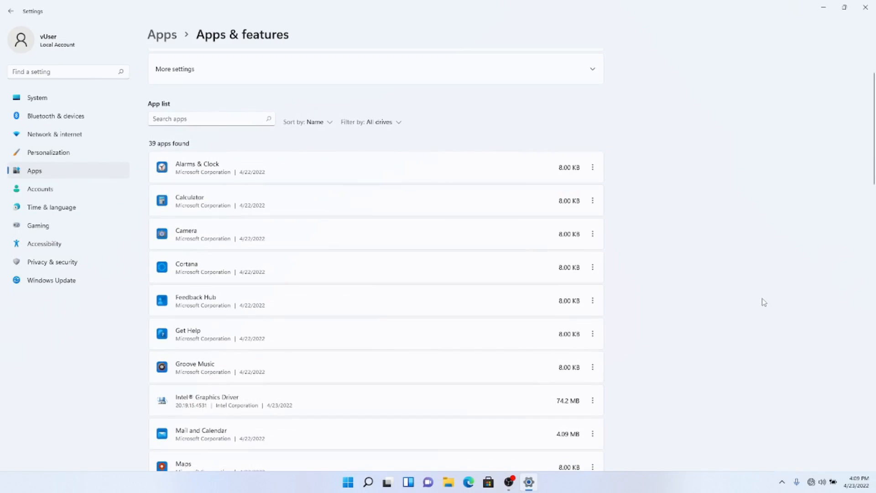
{"action": "scroll", "coordinate": [763, 303], "scroll_direction": "down", "scroll_amount": 20}
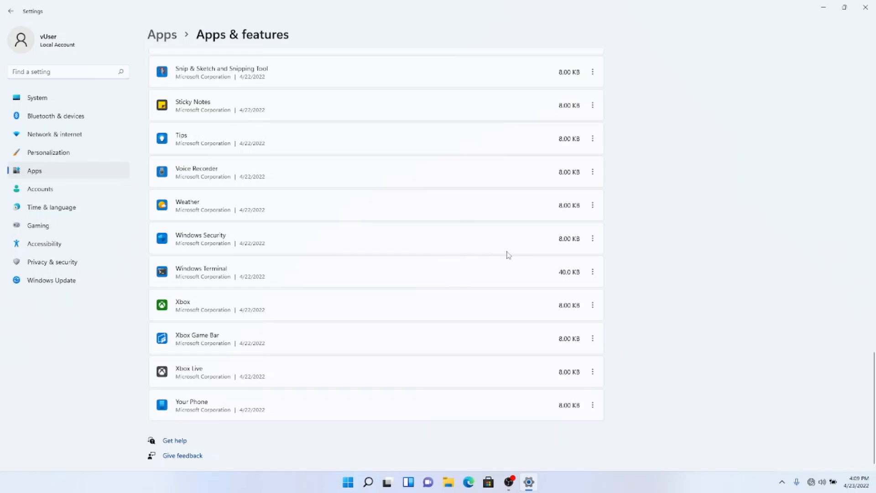
{"action": "scroll", "coordinate": [506, 258], "scroll_direction": "up", "scroll_amount": 15}
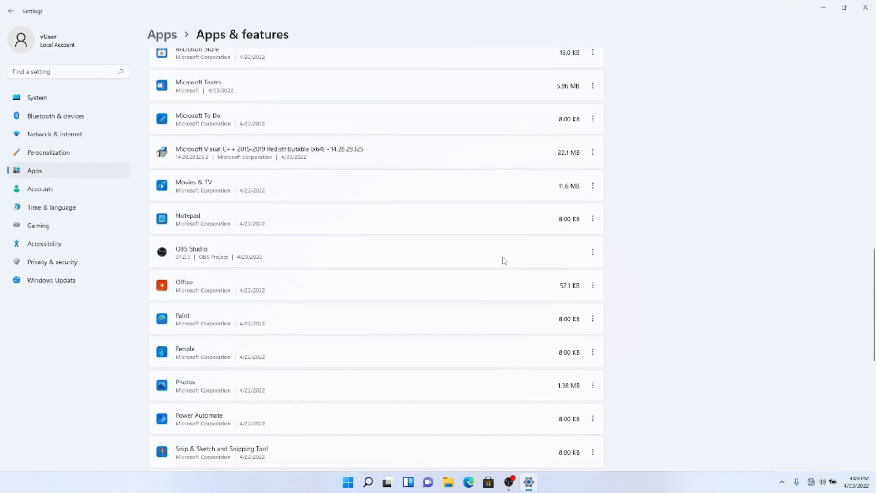
{"action": "scroll", "coordinate": [505, 260], "scroll_direction": "up", "scroll_amount": 5}
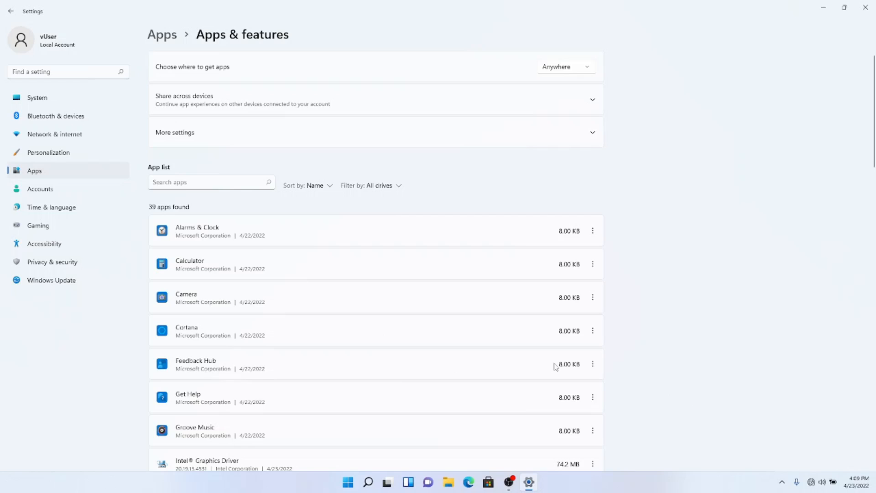
Step: Uninstall Feedback Hub from the list of installed apps
{"action": "left_click", "coordinate": [593, 366]}
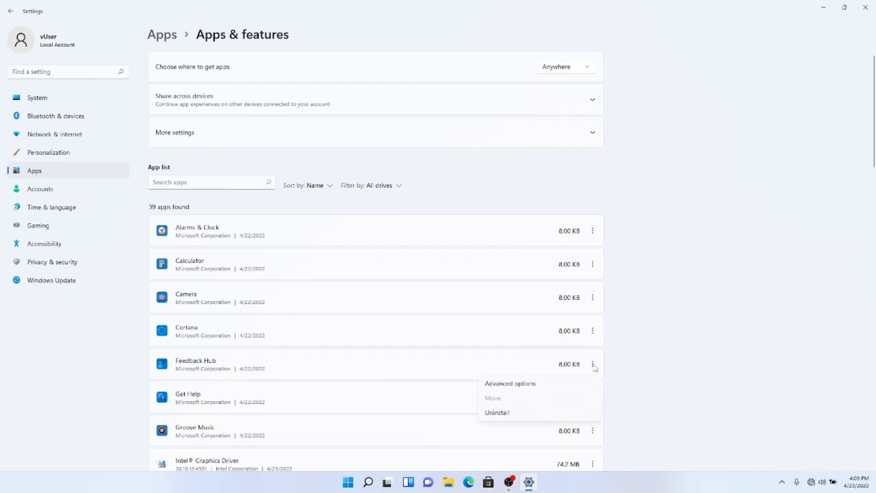
{"action": "left_click", "coordinate": [499, 413]}
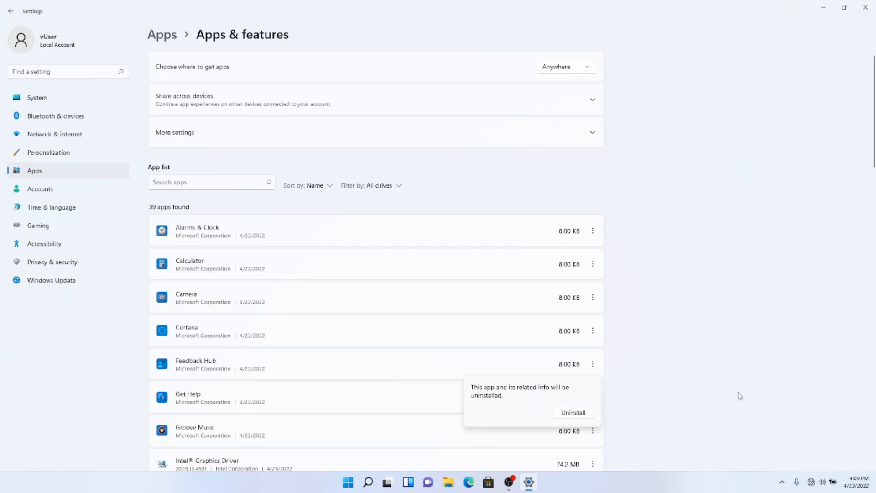
{"action": "left_click", "coordinate": [565, 414]}
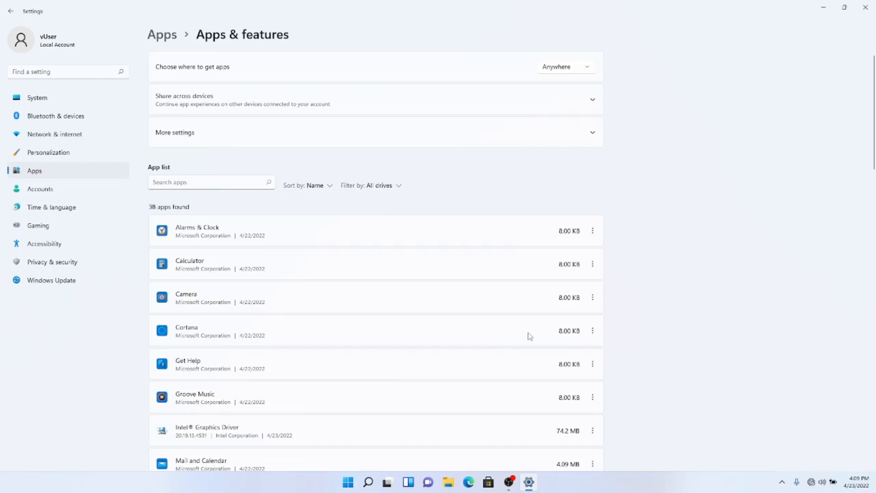
Step: Check whether Cortana can be uninstalled in the app list, and uninstall Groove Music
{"action": "left_click", "coordinate": [594, 331]}
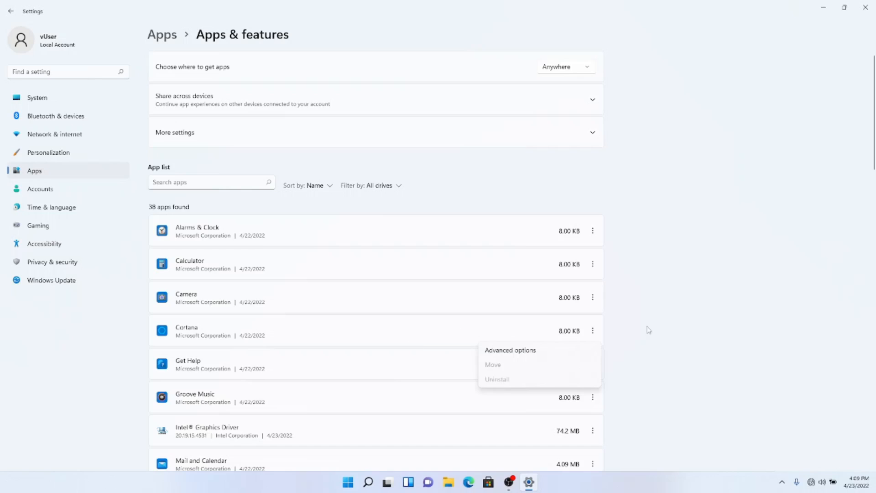
{"action": "left_click", "coordinate": [734, 330]}
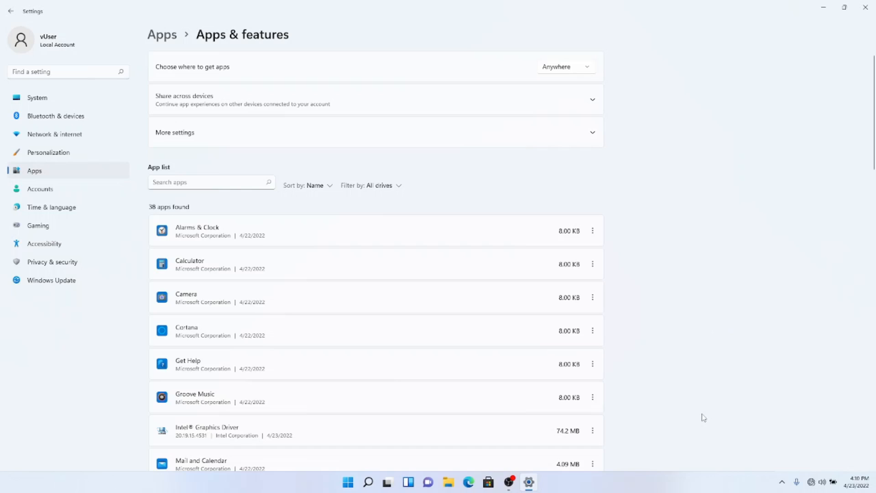
{"action": "left_click", "coordinate": [593, 397]}
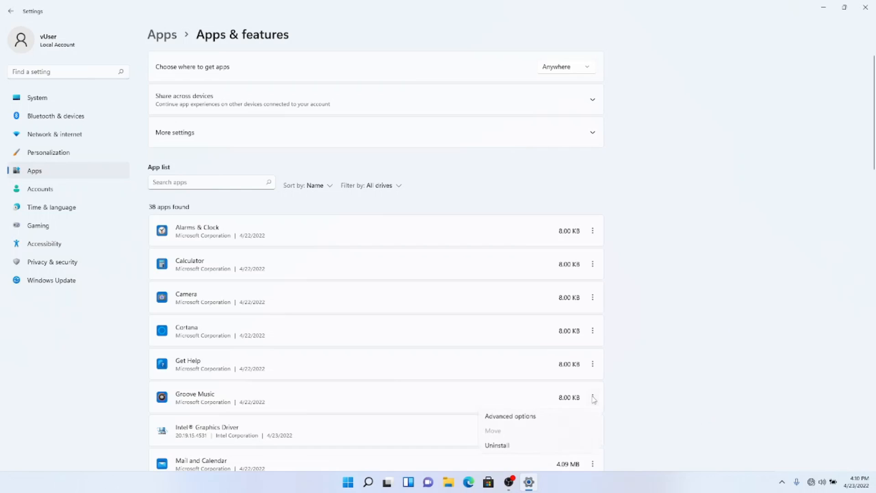
{"action": "left_click", "coordinate": [503, 445]}
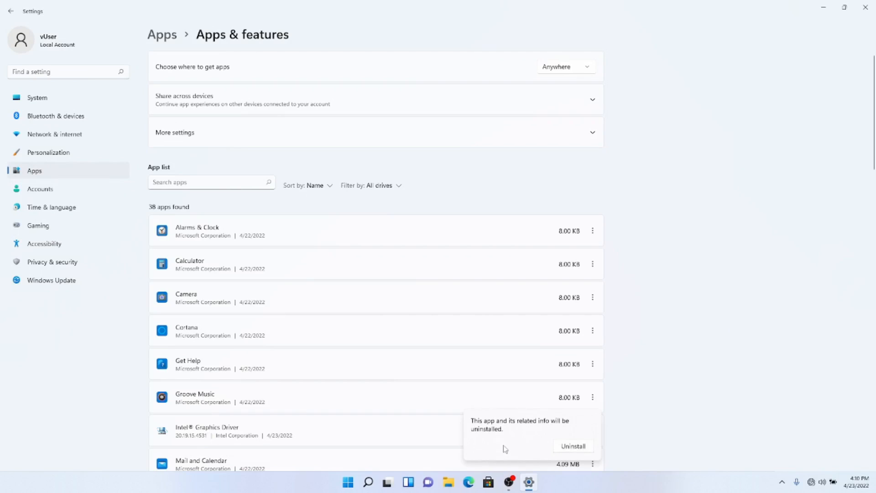
{"action": "left_click", "coordinate": [574, 446]}
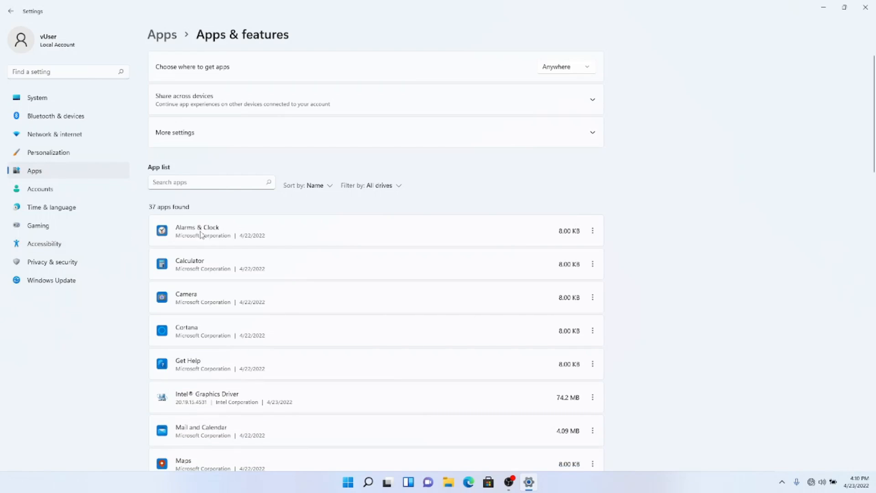
Step: Check whether Alarms & Clock, Calculator, Camera and Maps can be uninstalled in the app list
{"action": "left_click", "coordinate": [593, 231]}
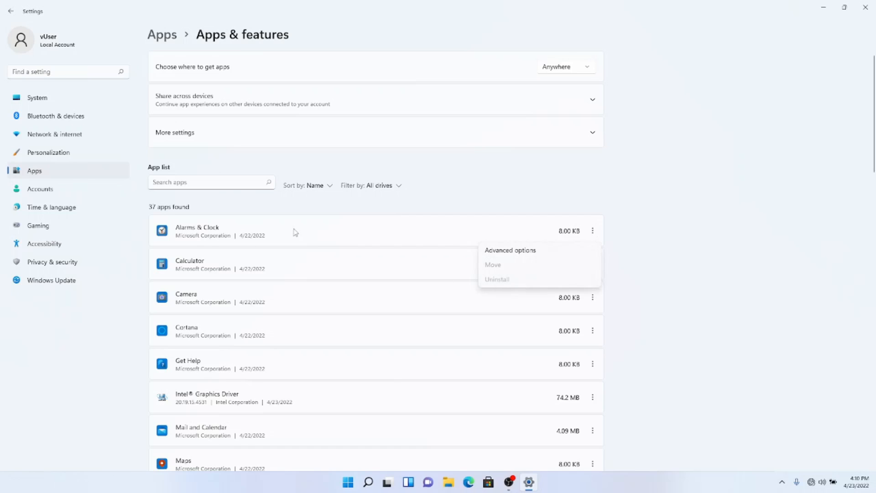
{"action": "left_click", "coordinate": [808, 278]}
{"action": "left_click", "coordinate": [593, 265]}
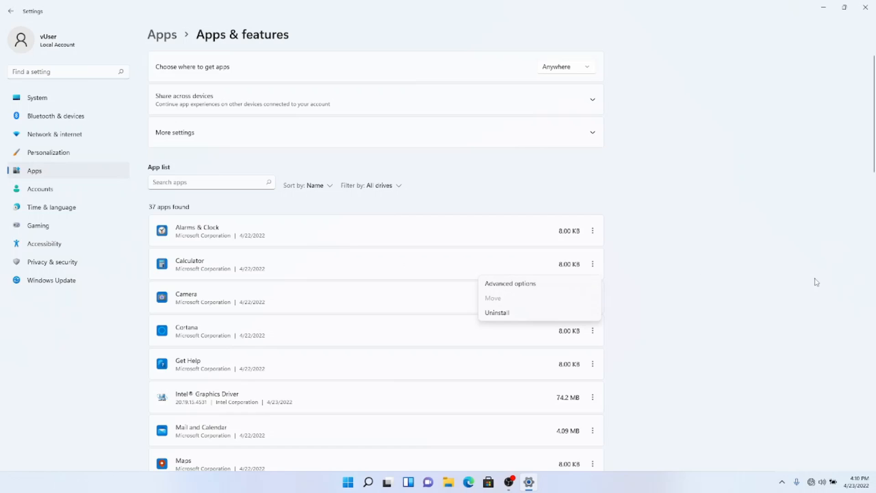
{"action": "left_click", "coordinate": [730, 280]}
{"action": "left_click", "coordinate": [593, 298]}
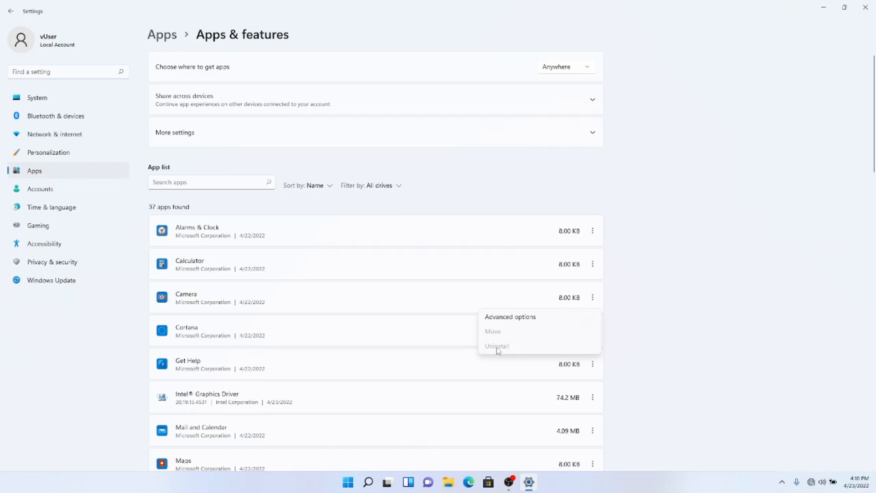
{"action": "left_click", "coordinate": [721, 340]}
{"action": "scroll", "coordinate": [720, 340], "scroll_direction": "down", "scroll_amount": 3}
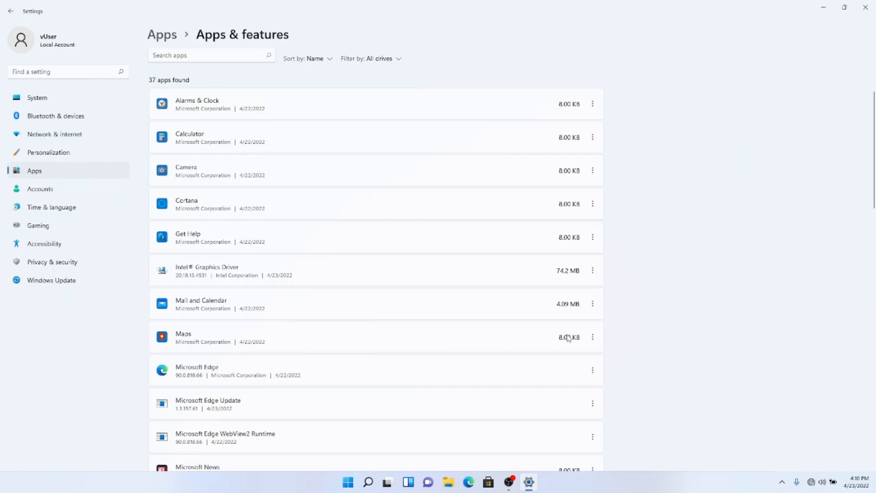
{"action": "left_click", "coordinate": [593, 338]}
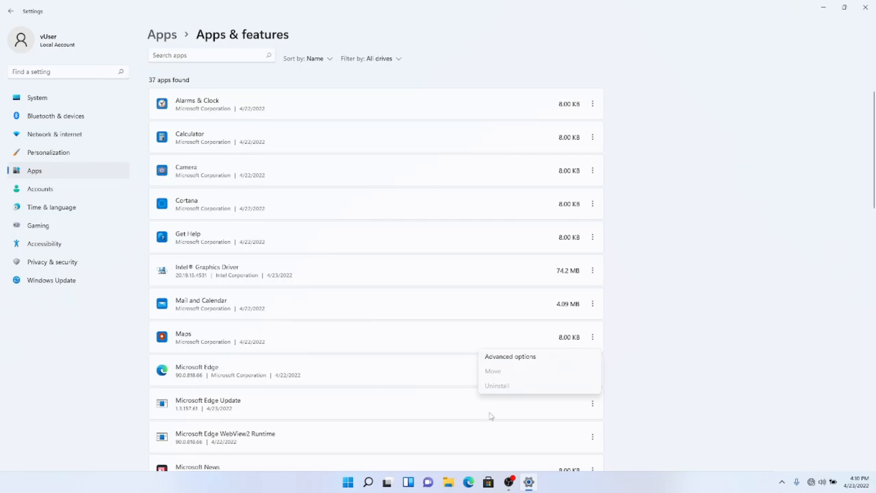
{"action": "left_click", "coordinate": [704, 338]}
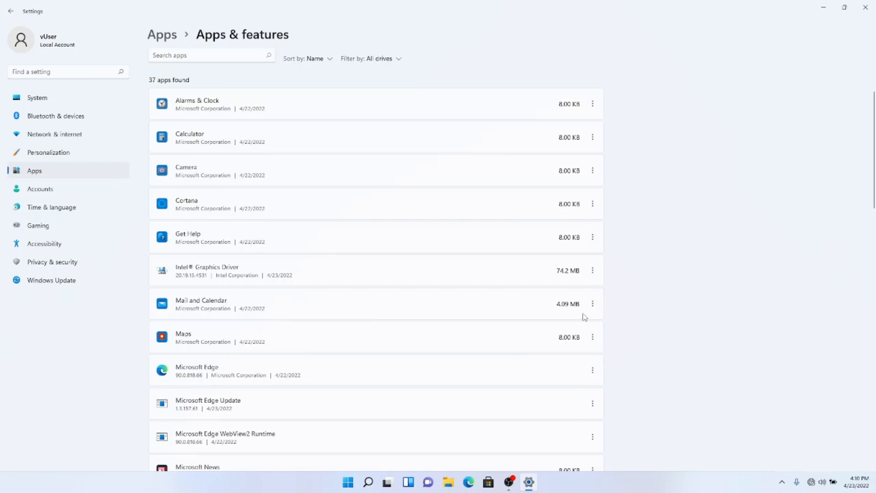
Step: Uninstall Microsoft News and Microsoft Solitaire Collection from the list of installed apps
{"action": "scroll", "coordinate": [716, 425], "scroll_direction": "down", "scroll_amount": 3}
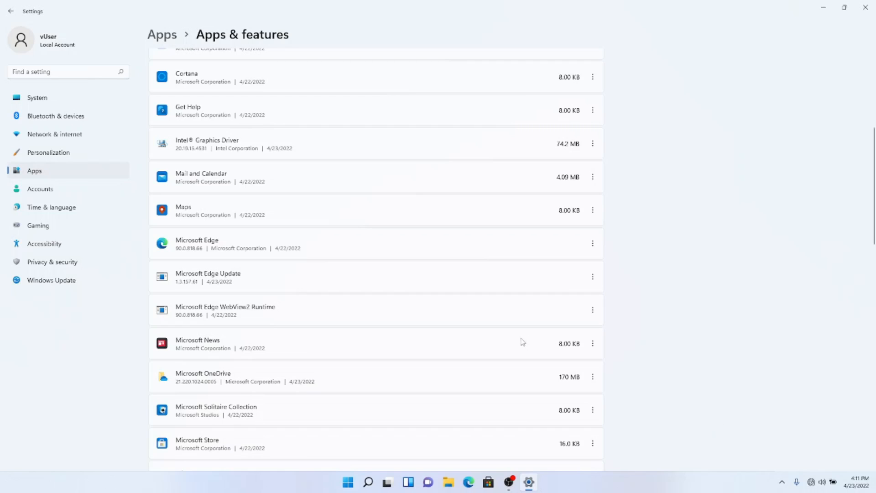
{"action": "left_click", "coordinate": [592, 343]}
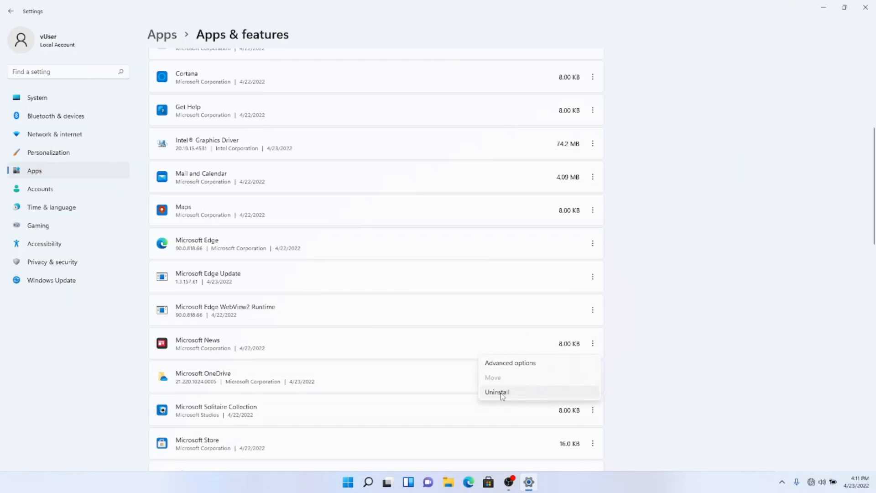
{"action": "left_click", "coordinate": [502, 393]}
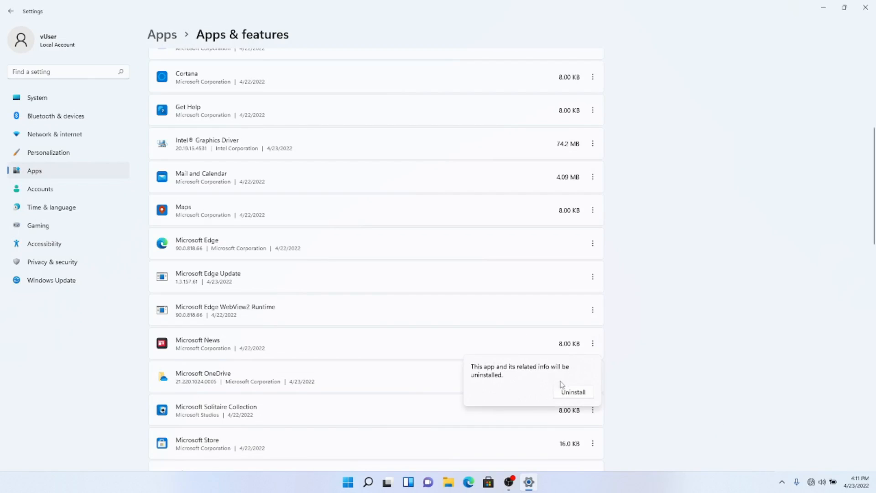
{"action": "left_click", "coordinate": [576, 394]}
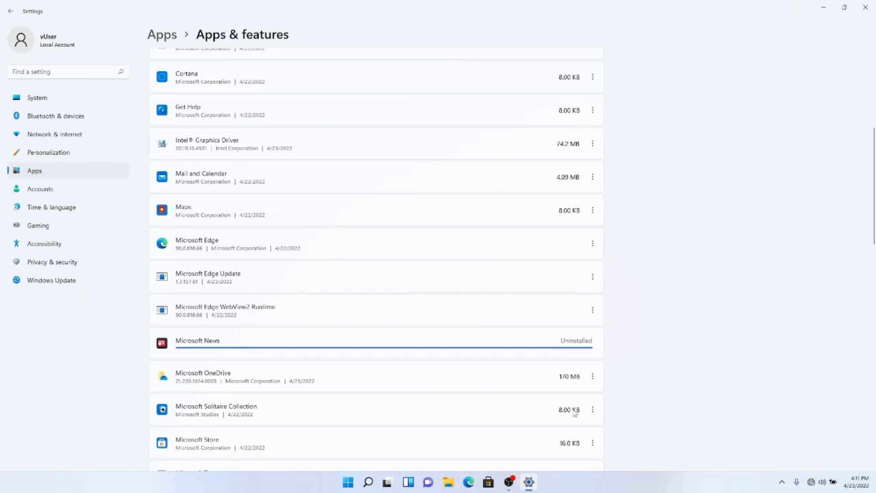
{"action": "left_click", "coordinate": [592, 377]}
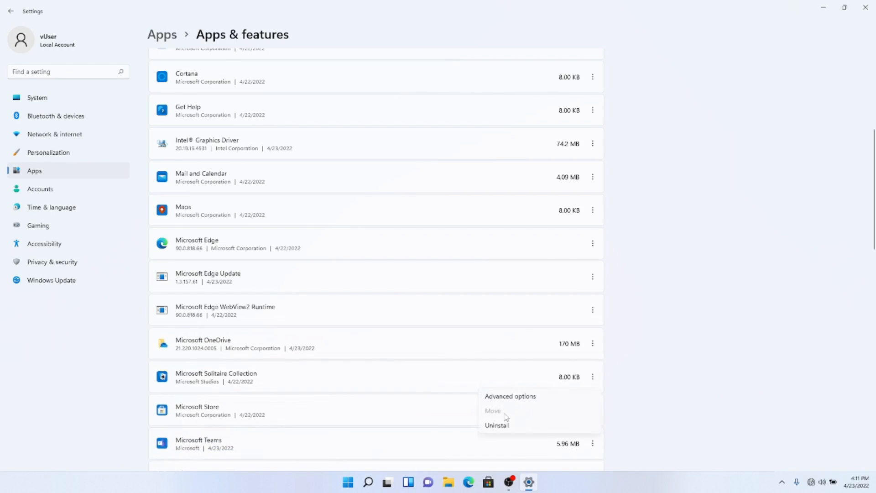
{"action": "left_click", "coordinate": [488, 426]}
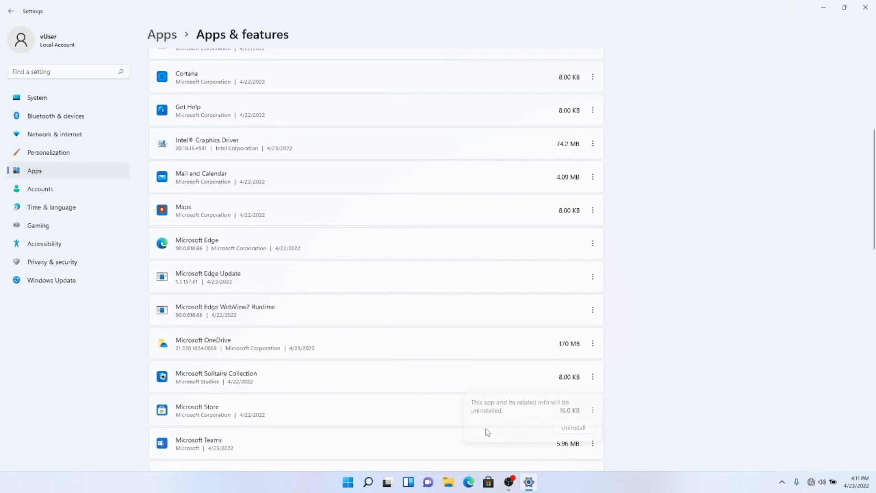
{"action": "left_click", "coordinate": [579, 426]}
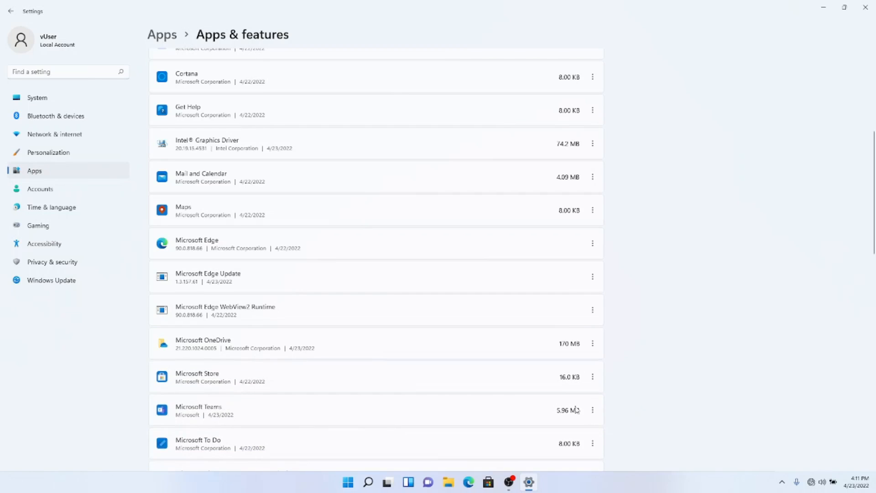
Step: Uninstall Microsoft Teams from the list of installed apps
{"action": "left_click", "coordinate": [593, 409]}
{"action": "left_click", "coordinate": [498, 458]}
{"action": "left_click", "coordinate": [573, 385]}
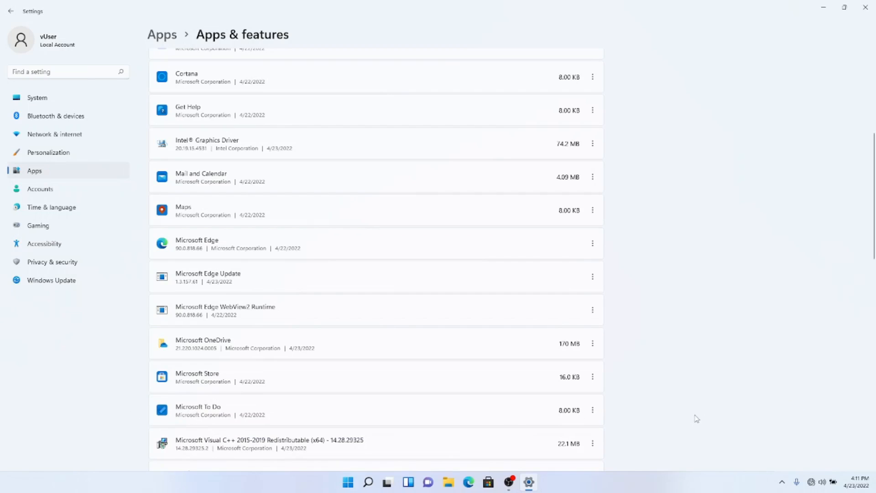
Step: Look through the next apps in the list and uninstall the preinstalled Office app
{"action": "scroll", "coordinate": [696, 418], "scroll_direction": "down", "scroll_amount": 2}
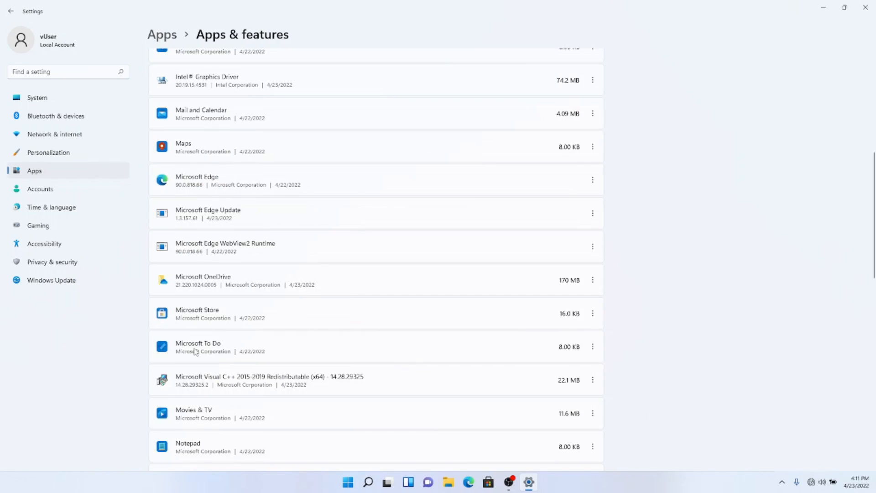
{"action": "scroll", "coordinate": [197, 352], "scroll_direction": "down", "scroll_amount": 2}
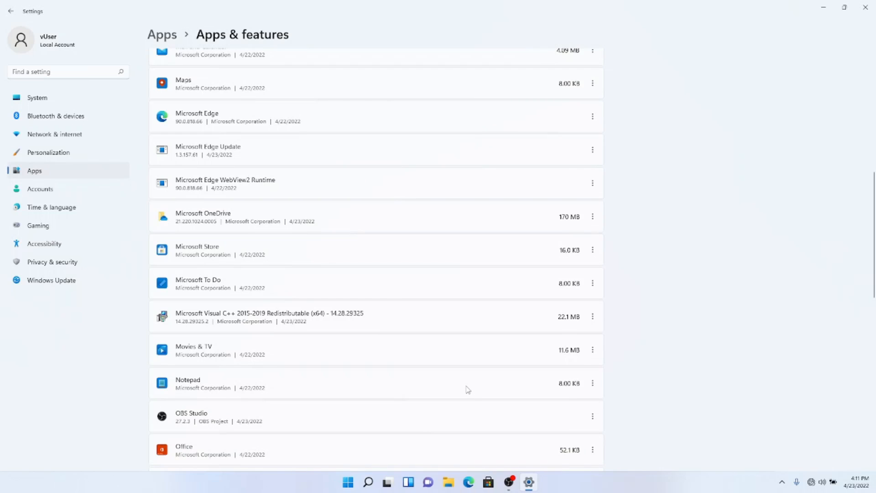
{"action": "scroll", "coordinate": [467, 389], "scroll_direction": "down", "scroll_amount": 4}
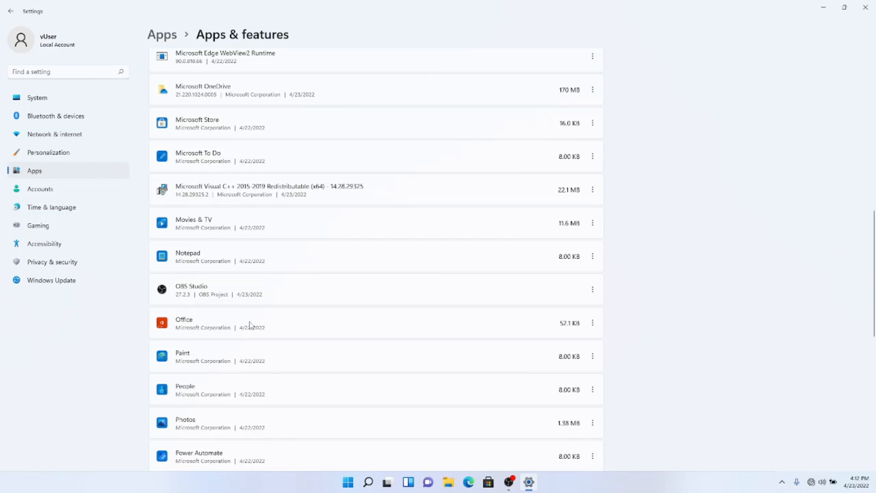
{"action": "left_click", "coordinate": [594, 323]}
{"action": "left_click", "coordinate": [506, 371]}
{"action": "left_click", "coordinate": [568, 373]}
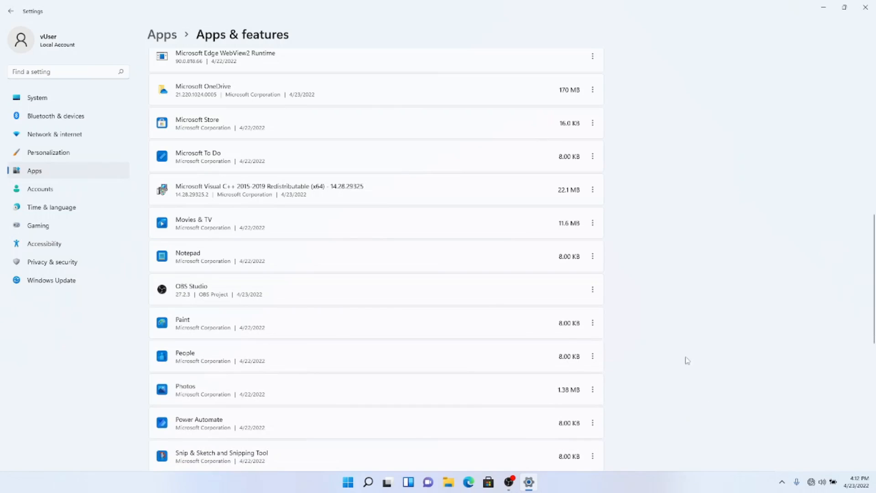
Step: Check whether People can be uninstalled, and uninstall Tips from the app list
{"action": "left_click", "coordinate": [592, 358]}
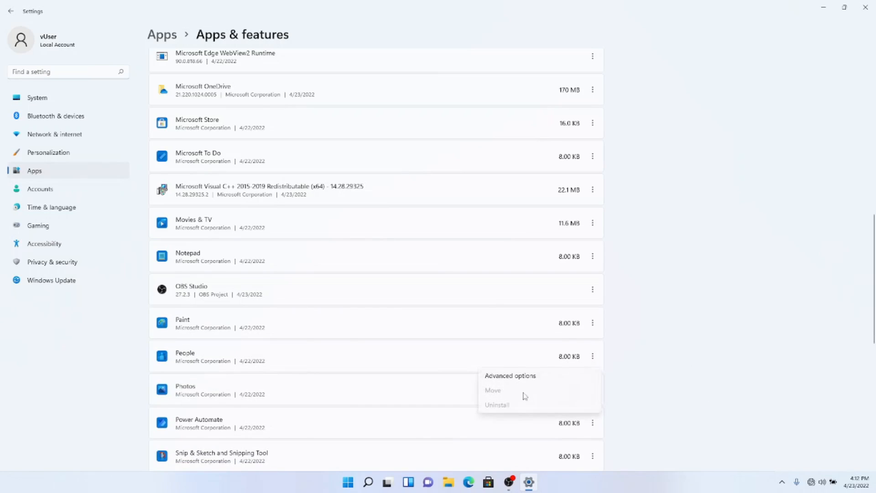
{"action": "left_click", "coordinate": [672, 375]}
{"action": "scroll", "coordinate": [662, 395], "scroll_direction": "down", "scroll_amount": 2}
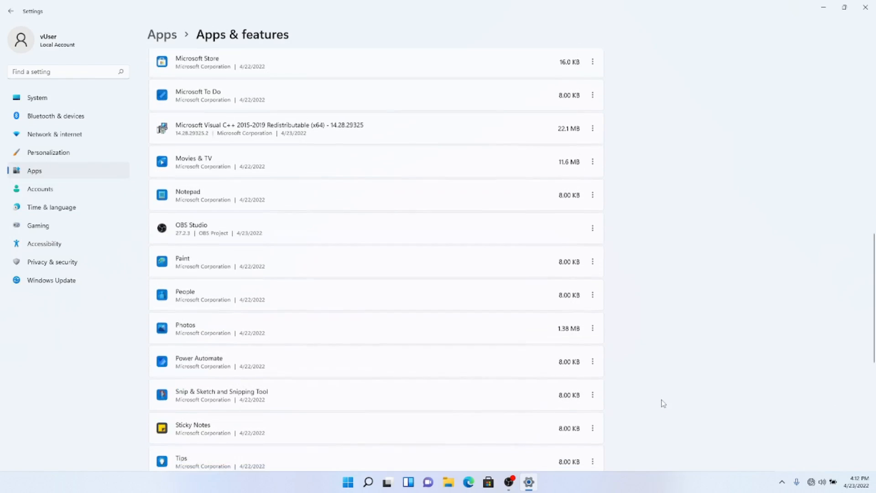
{"action": "scroll", "coordinate": [663, 403], "scroll_direction": "down", "scroll_amount": 1}
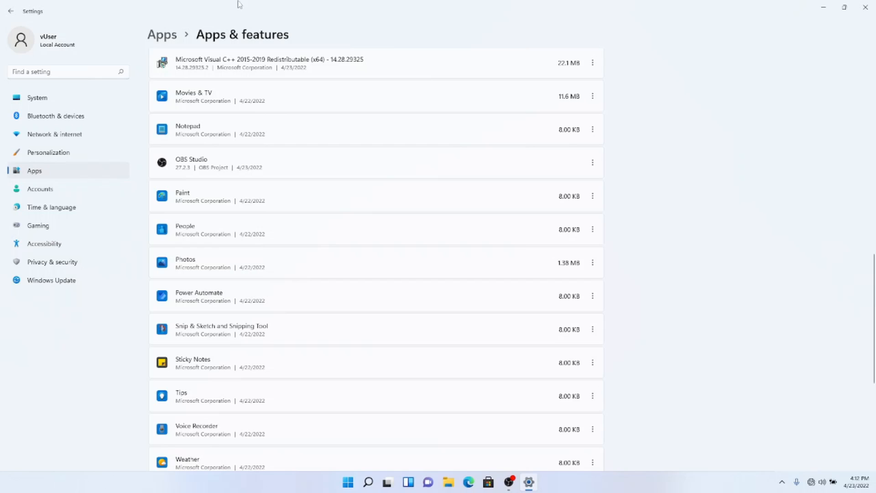
{"action": "left_click", "coordinate": [594, 397]}
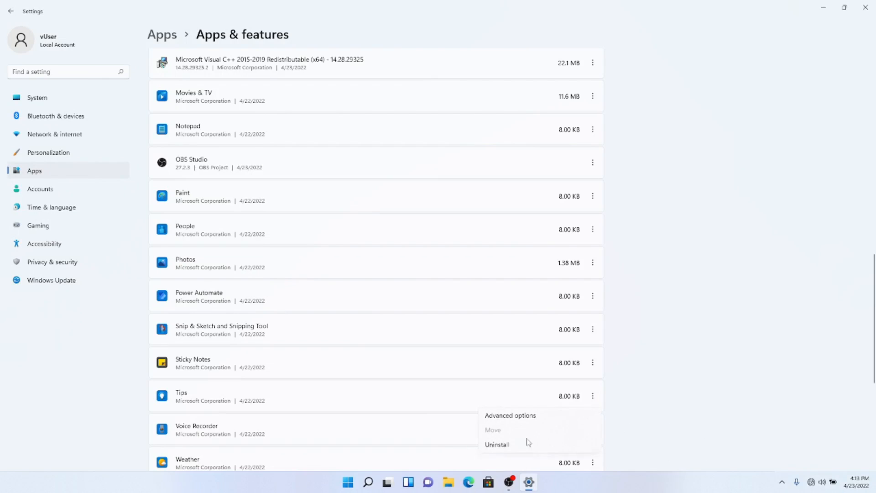
{"action": "left_click", "coordinate": [511, 443]}
{"action": "left_click", "coordinate": [573, 445]}
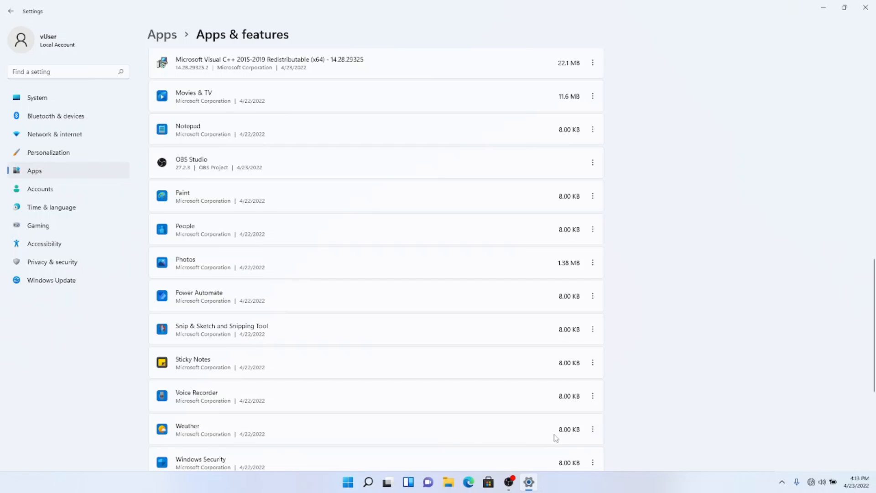
Step: Check whether Weather can be uninstalled but keep it, and uninstall the Xbox app
{"action": "scroll", "coordinate": [624, 425], "scroll_direction": "down", "scroll_amount": 3}
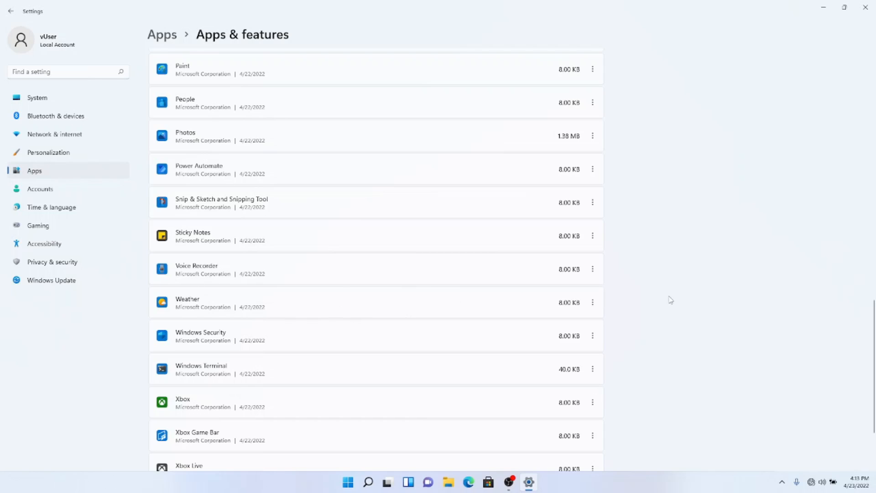
{"action": "left_click", "coordinate": [593, 303]}
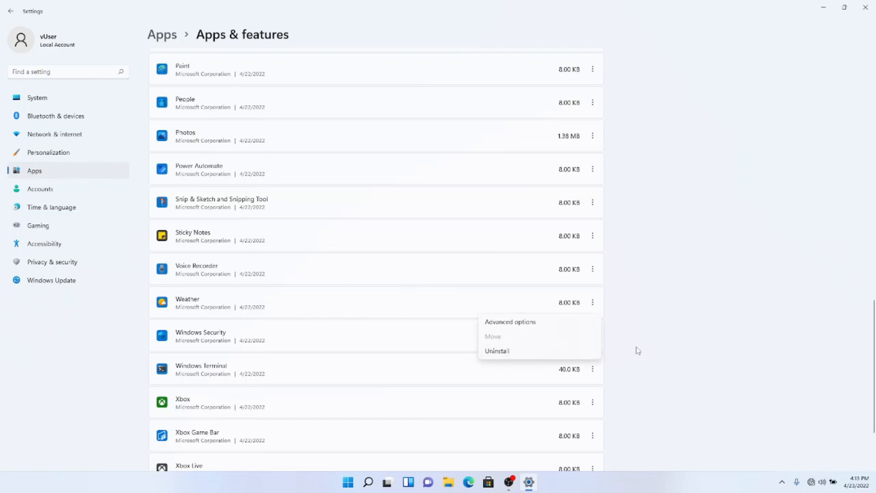
{"action": "left_click", "coordinate": [651, 349]}
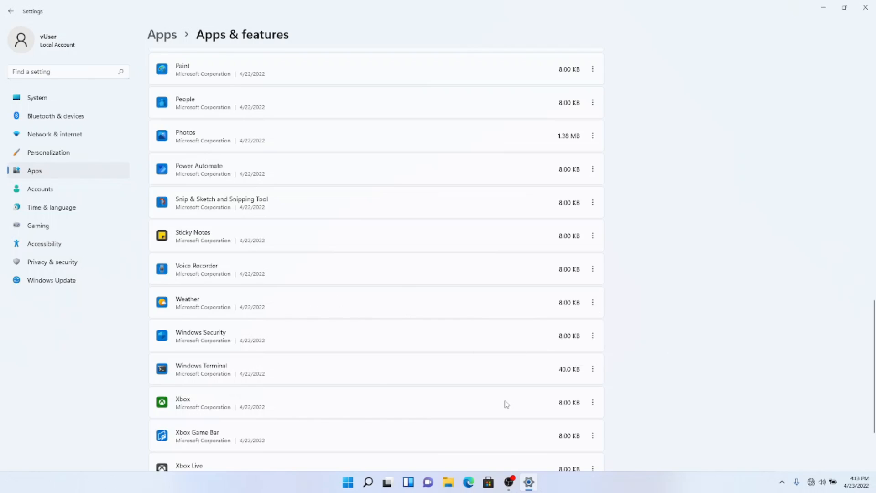
{"action": "left_click", "coordinate": [594, 403]}
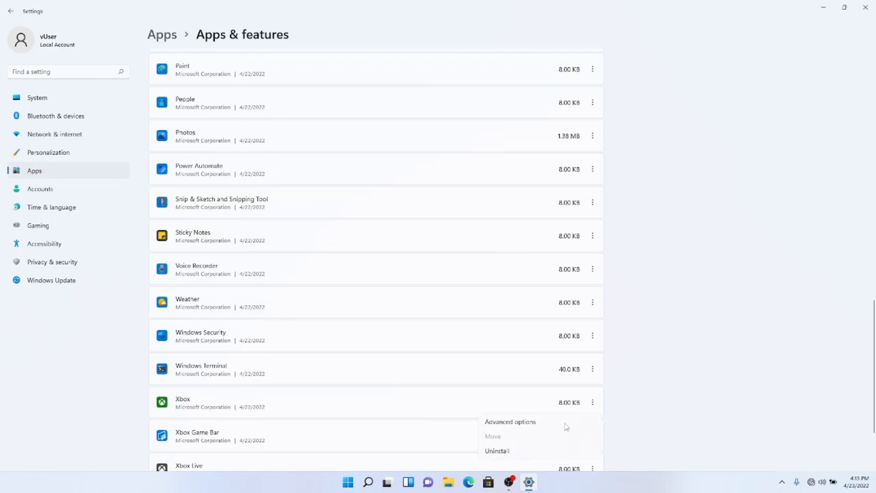
{"action": "left_click", "coordinate": [513, 452]}
{"action": "left_click", "coordinate": [573, 451]}
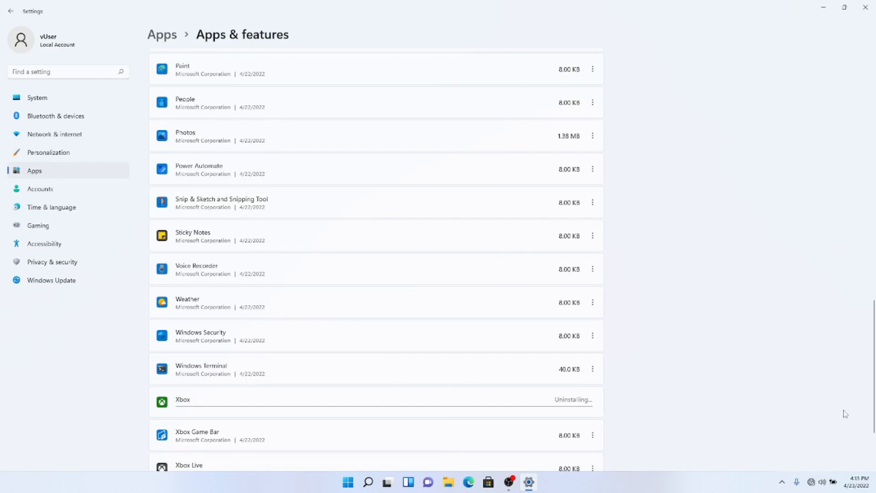
Step: Check whether Xbox Game Bar can be uninstalled near the end of the app list
{"action": "scroll", "coordinate": [641, 431], "scroll_direction": "down", "scroll_amount": 3}
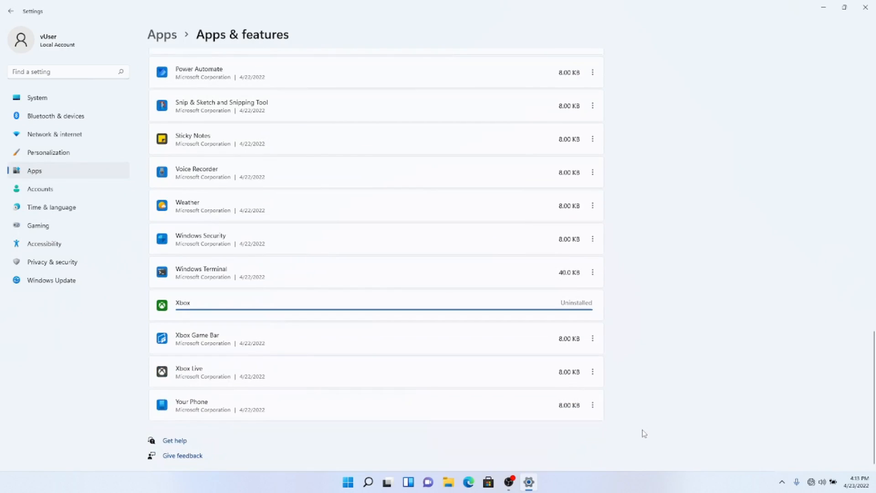
{"action": "left_click", "coordinate": [593, 339]}
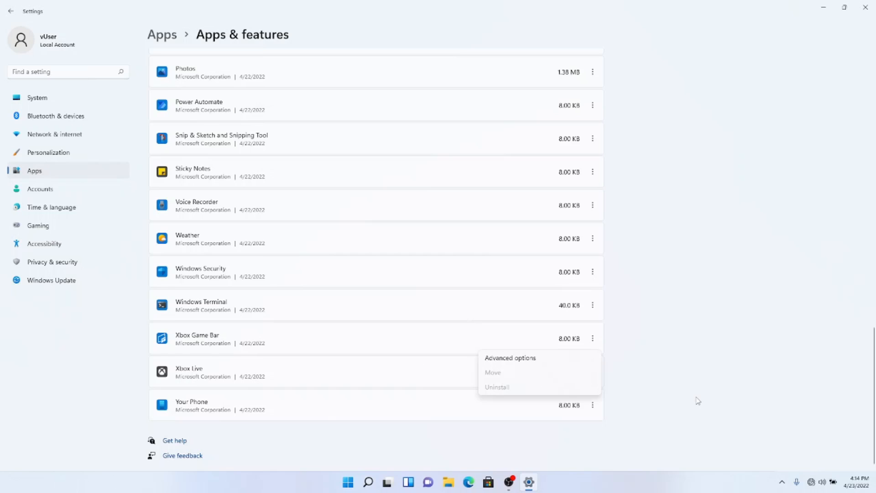
{"action": "left_click", "coordinate": [729, 389]}
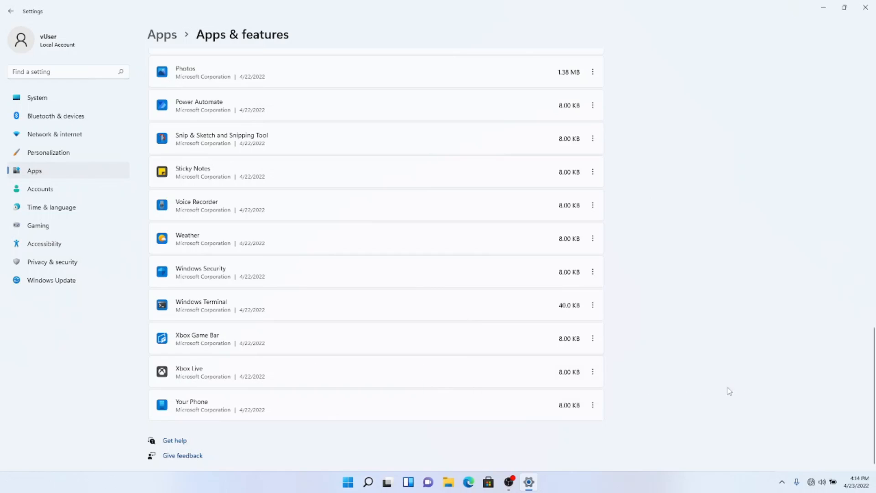
Step: Uninstall Xbox Live, and check whether Your Phone can be uninstalled
{"action": "left_click", "coordinate": [593, 372]}
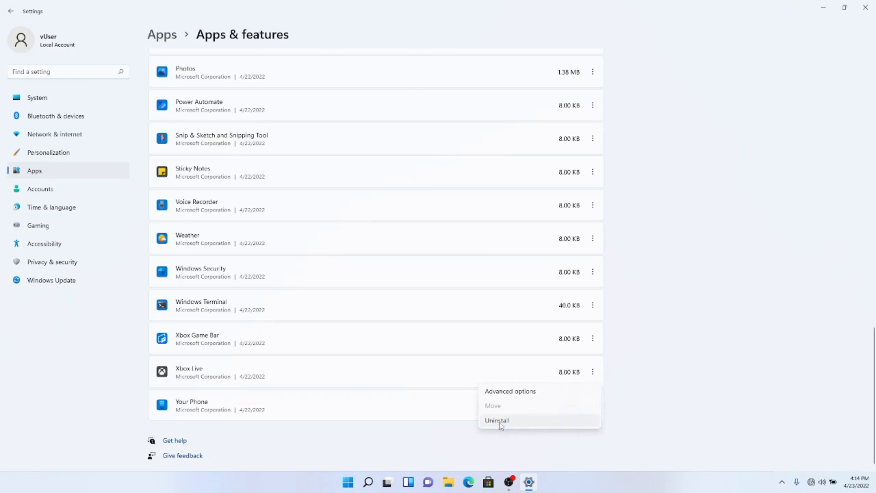
{"action": "left_click", "coordinate": [501, 425]}
{"action": "left_click", "coordinate": [579, 424]}
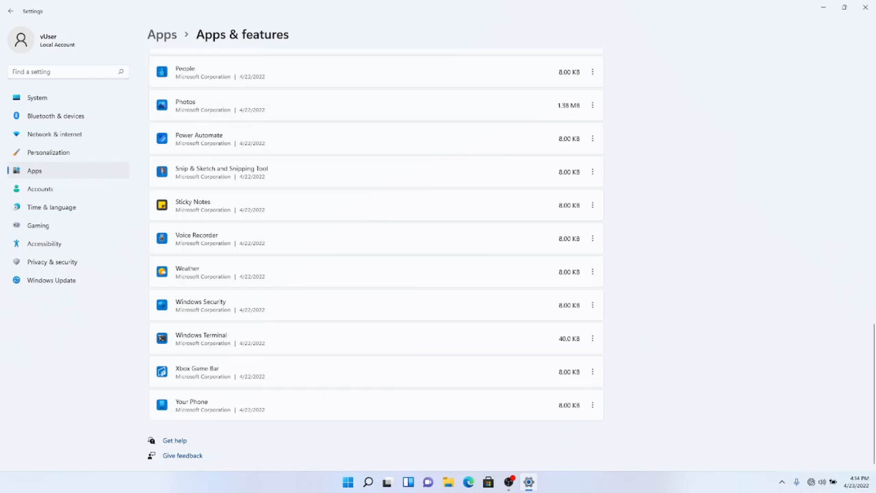
{"action": "left_click", "coordinate": [592, 406]}
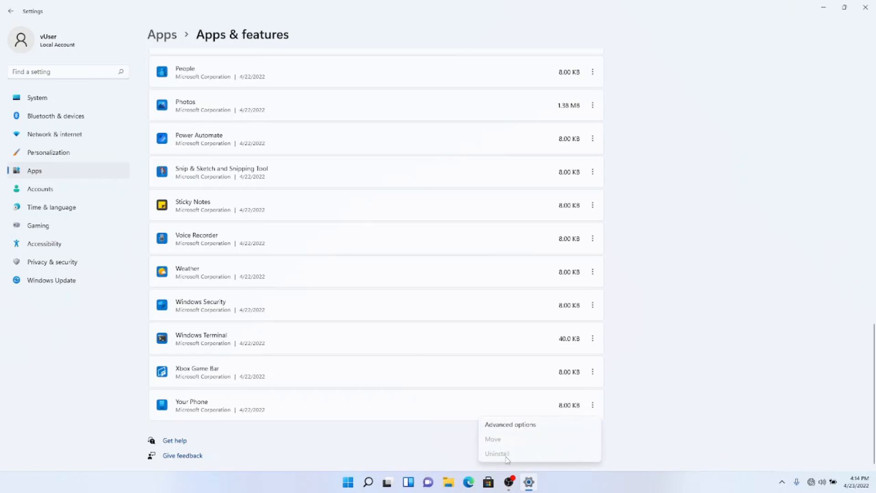
{"action": "left_click", "coordinate": [611, 457]}
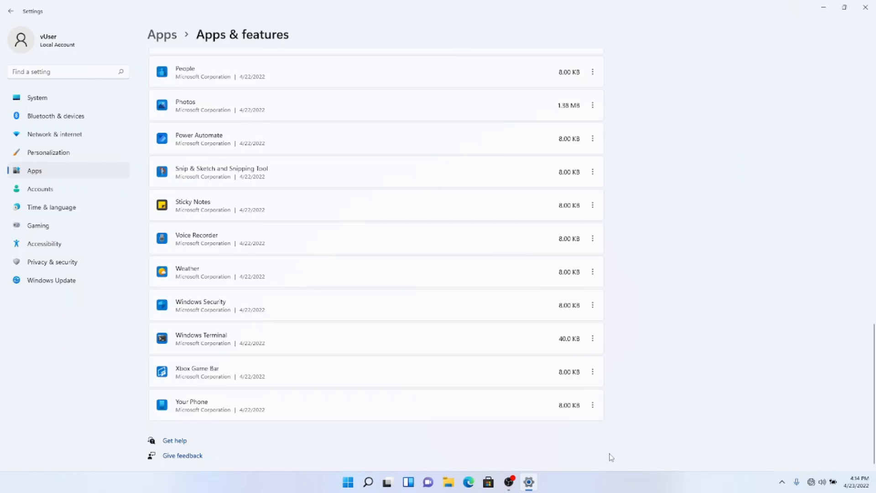
Step: Restrict where apps can be obtained to The Microsoft Store only (Recommended) in Apps & features
{"action": "scroll", "coordinate": [612, 457], "scroll_direction": "up", "scroll_amount": 15}
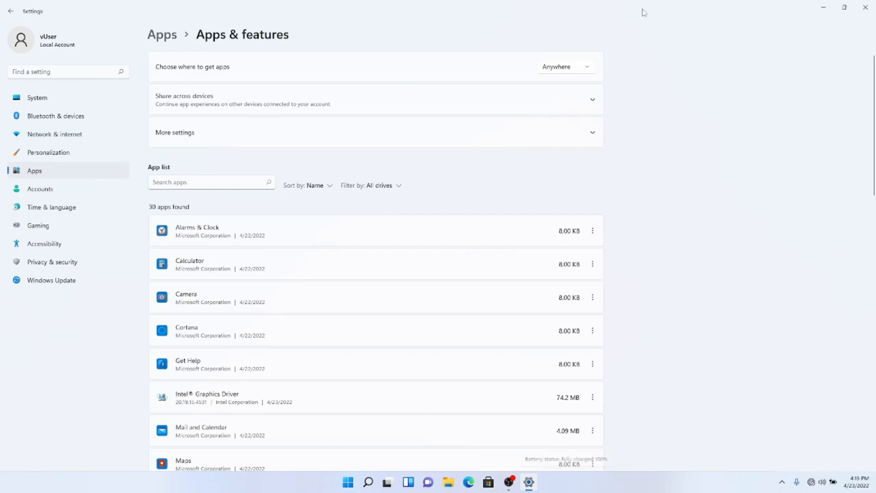
{"action": "left_click", "coordinate": [592, 68]}
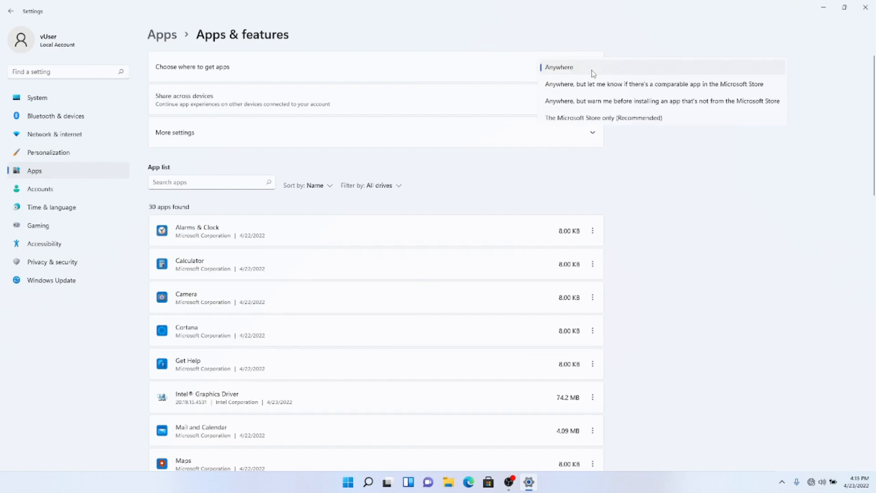
{"action": "left_click", "coordinate": [672, 121]}
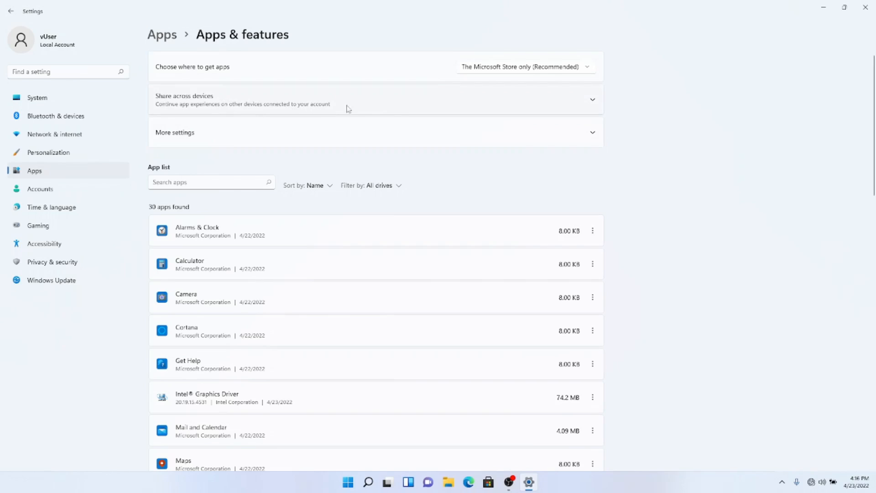
Step: Set Share across devices to Off, and check the options under More settings in Apps & features
{"action": "left_click", "coordinate": [575, 98]}
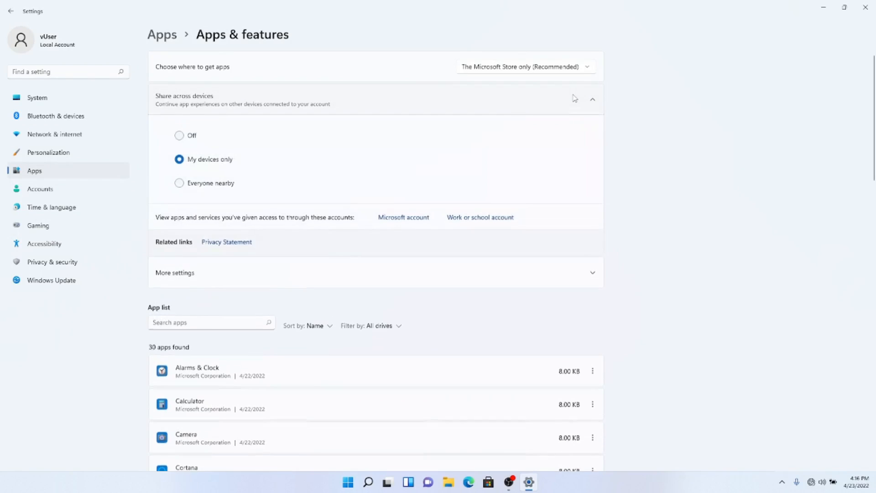
{"action": "left_click", "coordinate": [183, 137]}
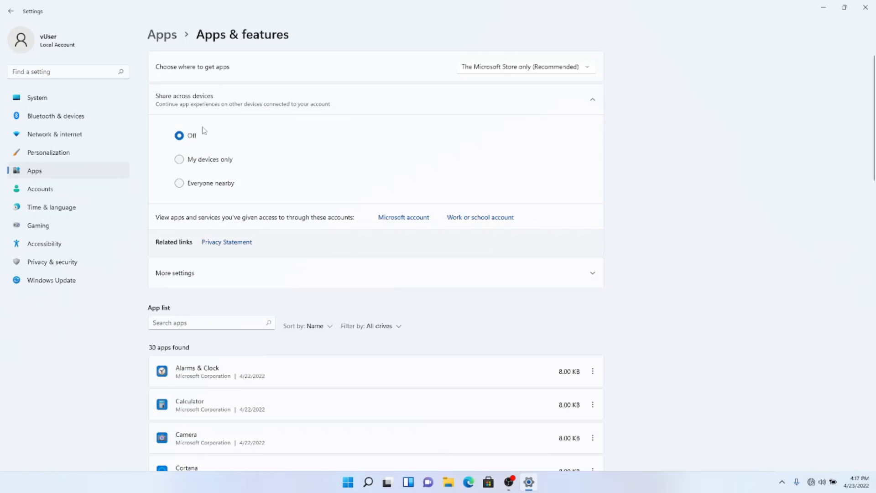
{"action": "left_click", "coordinate": [598, 103]}
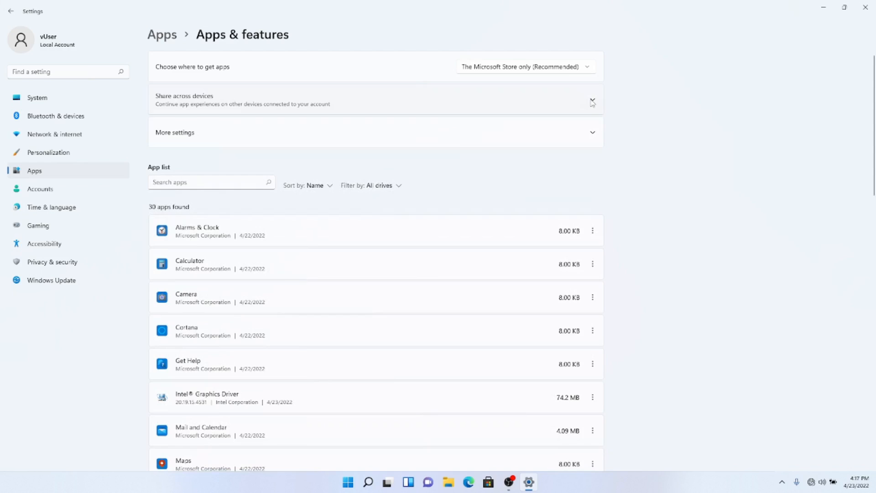
{"action": "left_click", "coordinate": [596, 138]}
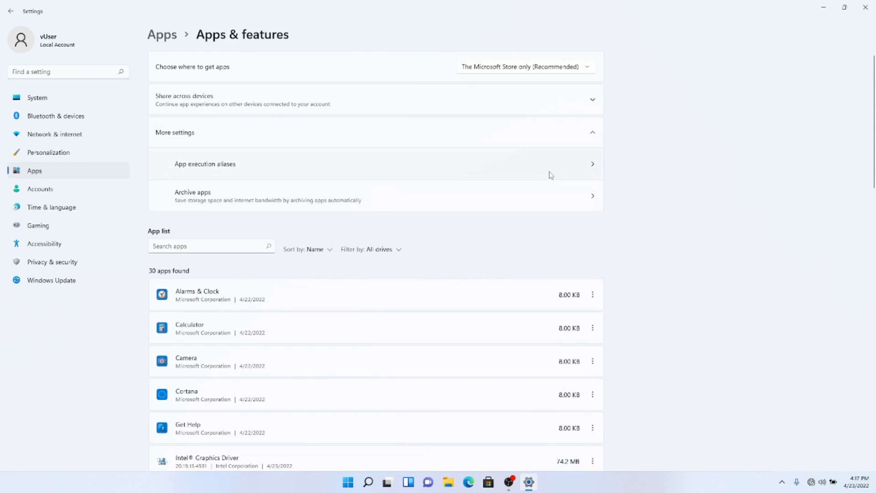
{"action": "left_click", "coordinate": [595, 135]}
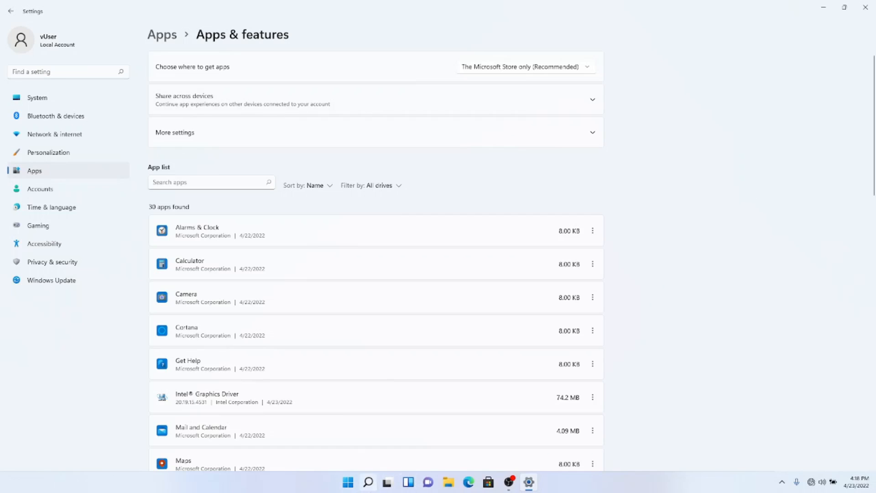
Step: Examine the full alphabetical list of remaining apps and the pinned apps in the Start menu
{"action": "left_click", "coordinate": [350, 484]}
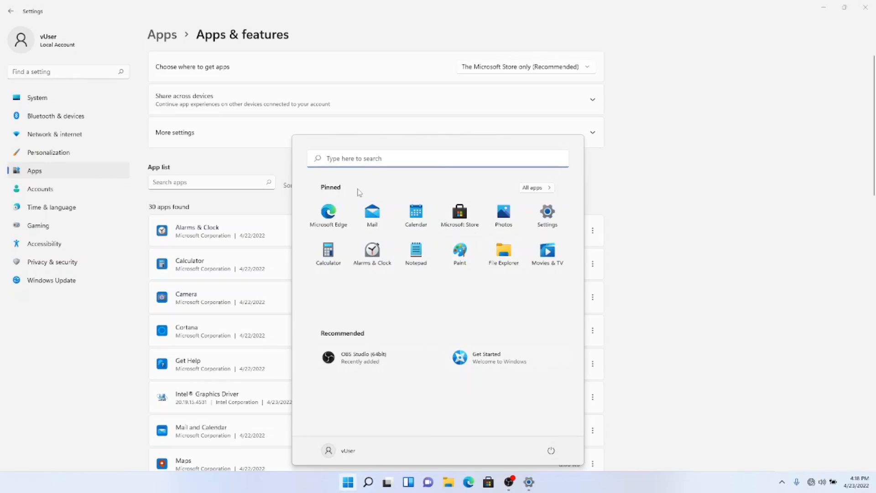
{"action": "left_click", "coordinate": [534, 188]}
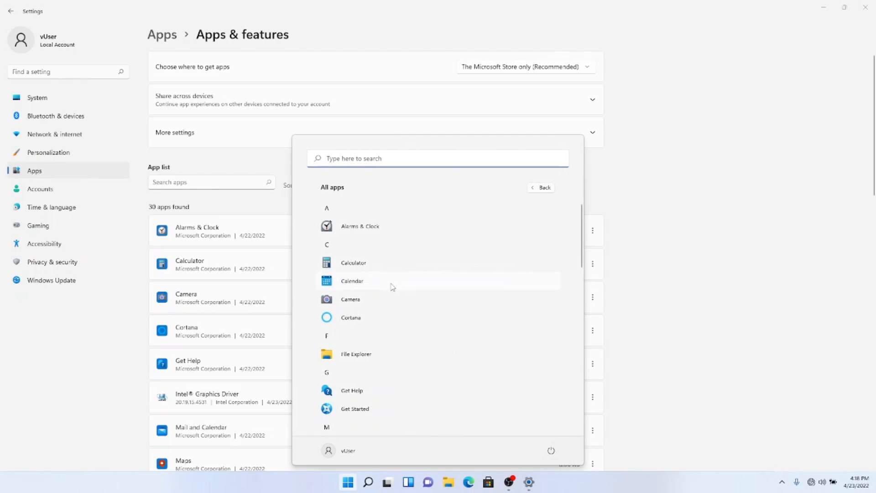
{"action": "scroll", "coordinate": [391, 286], "scroll_direction": "down", "scroll_amount": 1}
{"action": "scroll", "coordinate": [390, 286], "scroll_direction": "down", "scroll_amount": 10}
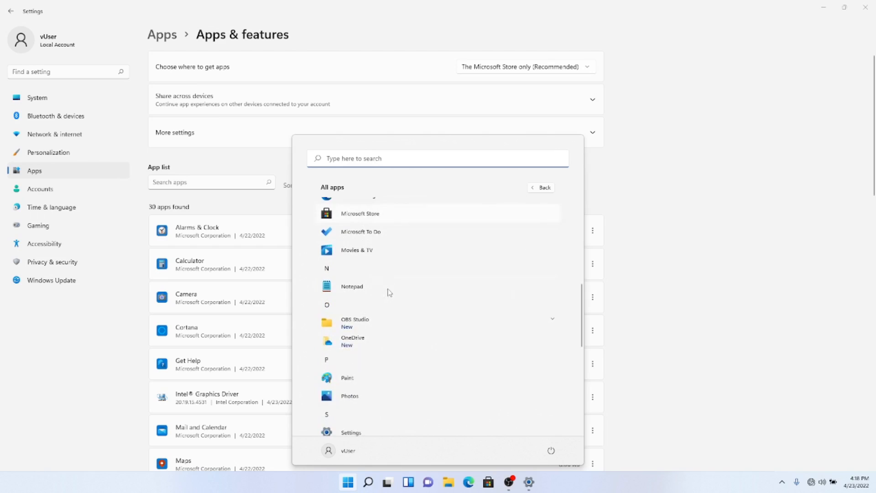
{"action": "scroll", "coordinate": [390, 294], "scroll_direction": "down", "scroll_amount": 3}
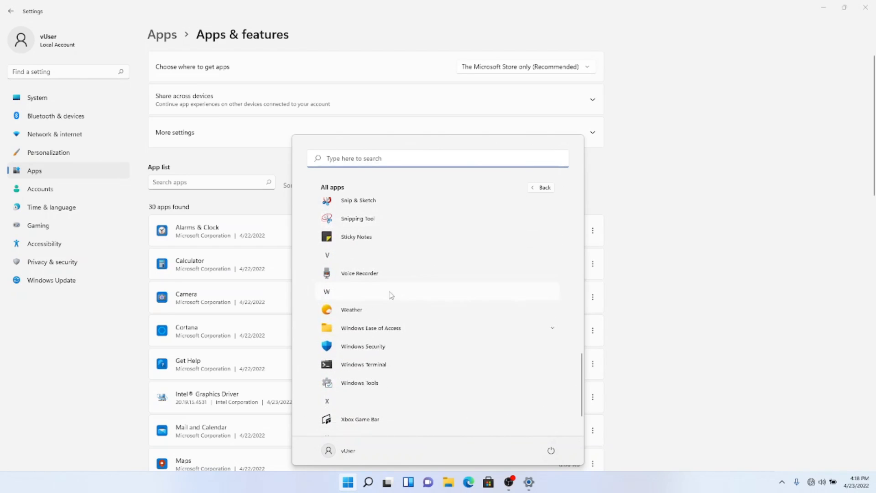
{"action": "scroll", "coordinate": [391, 295], "scroll_direction": "down", "scroll_amount": 2}
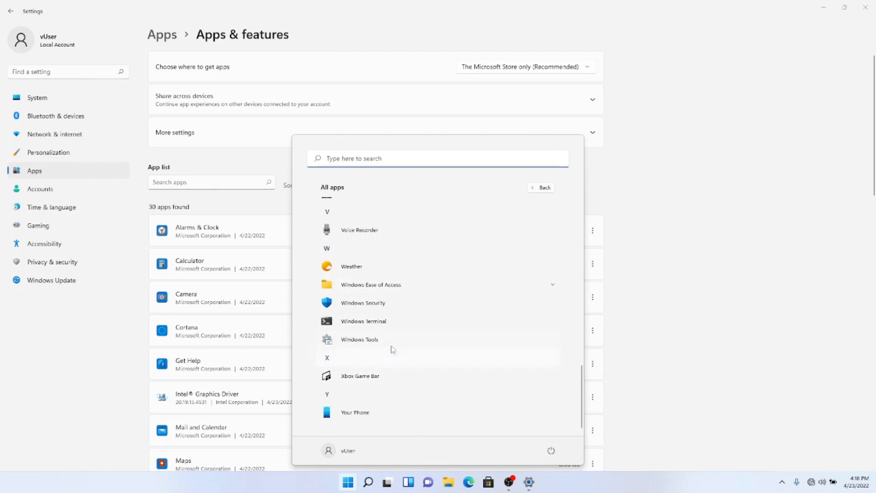
{"action": "scroll", "coordinate": [392, 349], "scroll_direction": "up", "scroll_amount": 5}
{"action": "scroll", "coordinate": [392, 348], "scroll_direction": "up", "scroll_amount": 1}
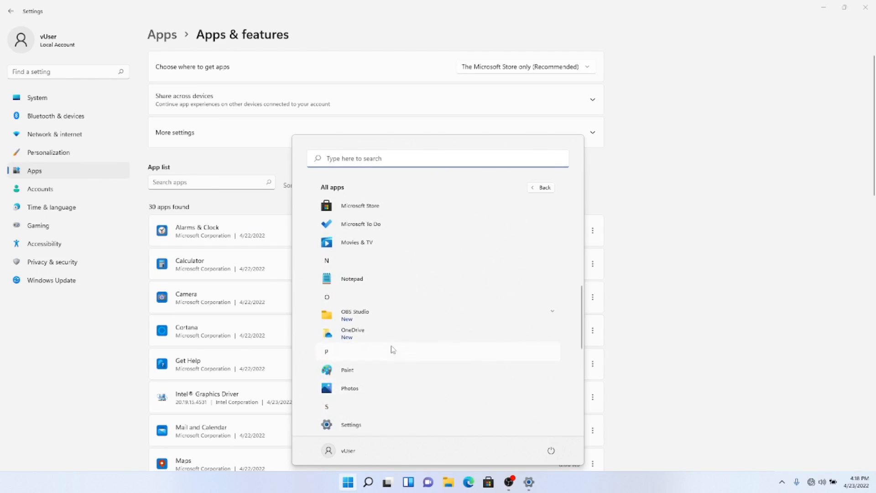
{"action": "scroll", "coordinate": [392, 349], "scroll_direction": "up", "scroll_amount": 5}
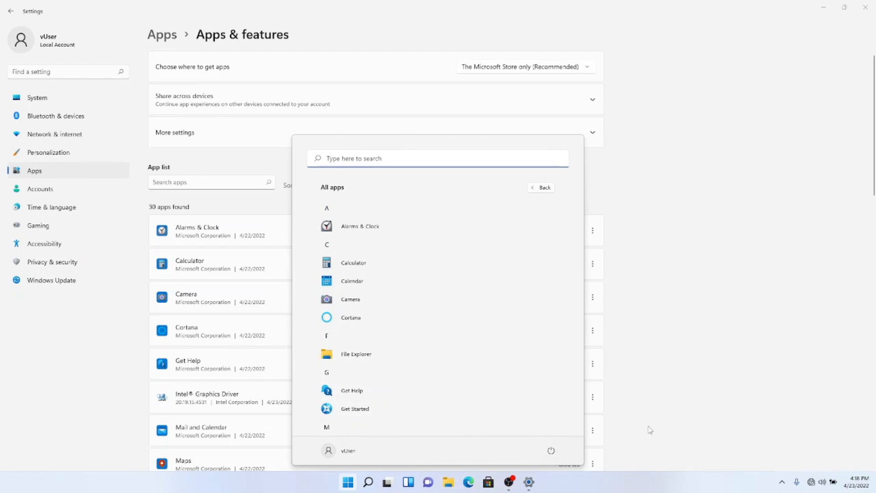
{"action": "left_click", "coordinate": [658, 484]}
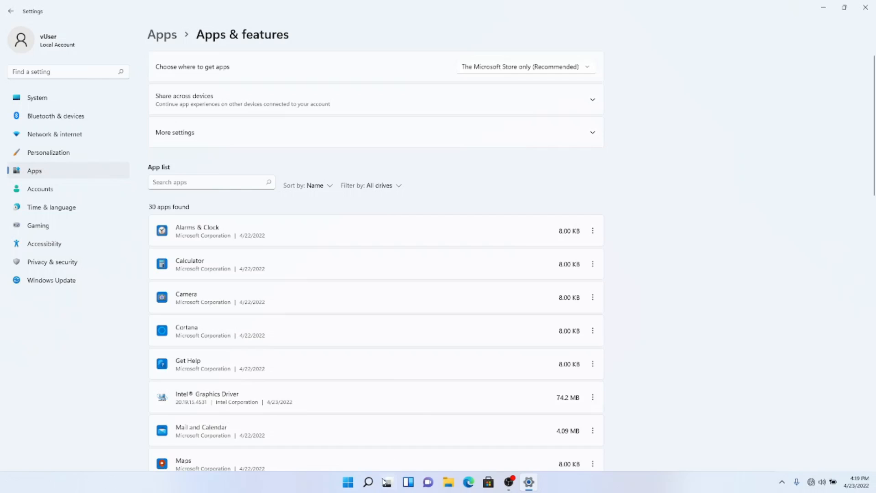
{"action": "left_click", "coordinate": [348, 483]}
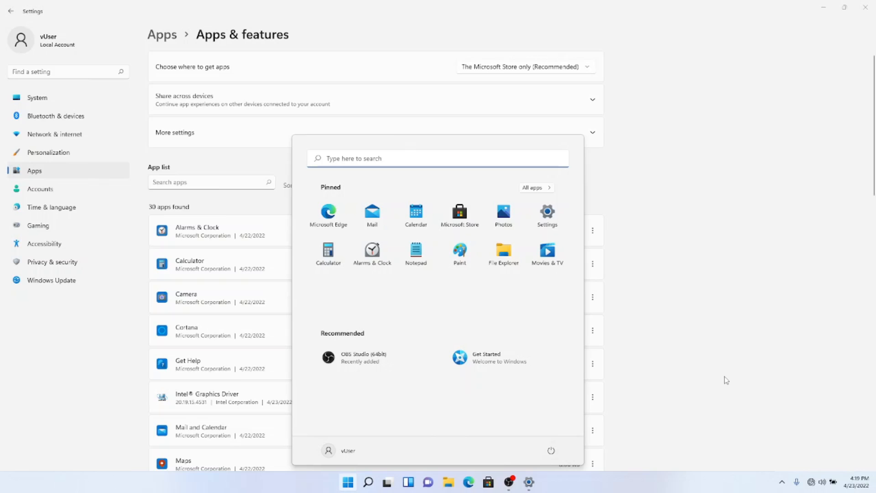
{"action": "left_click", "coordinate": [681, 281]}
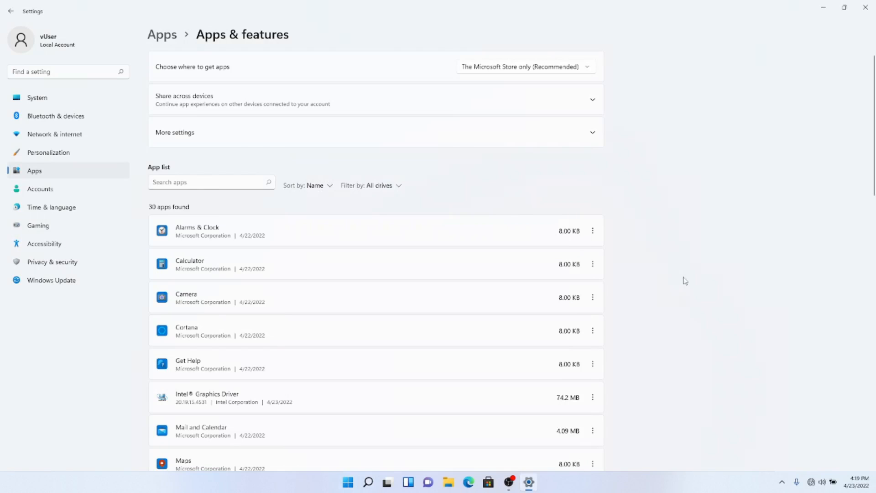
Step: Close Settings and open the Start menu from the desktop
{"action": "left_click", "coordinate": [872, 2]}
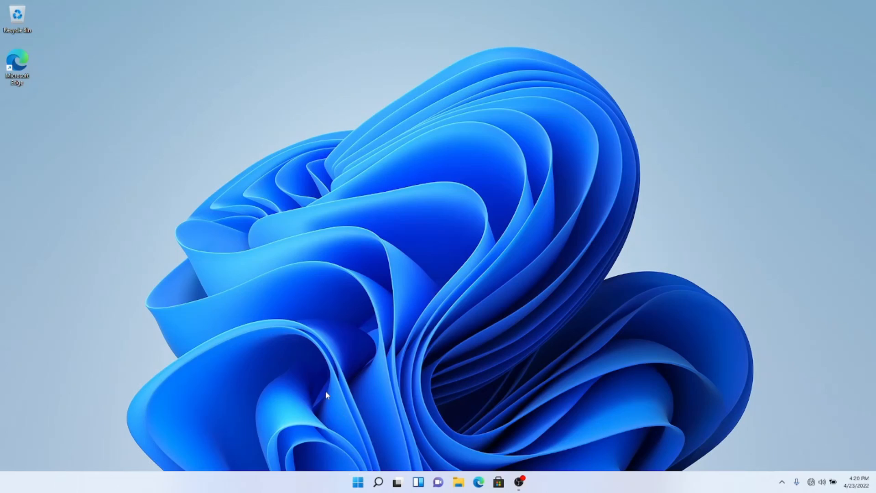
{"action": "left_click", "coordinate": [358, 482]}
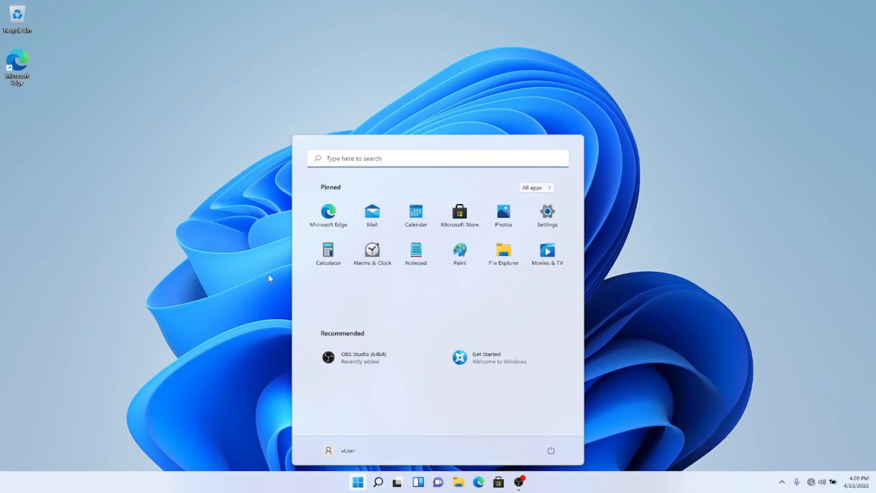